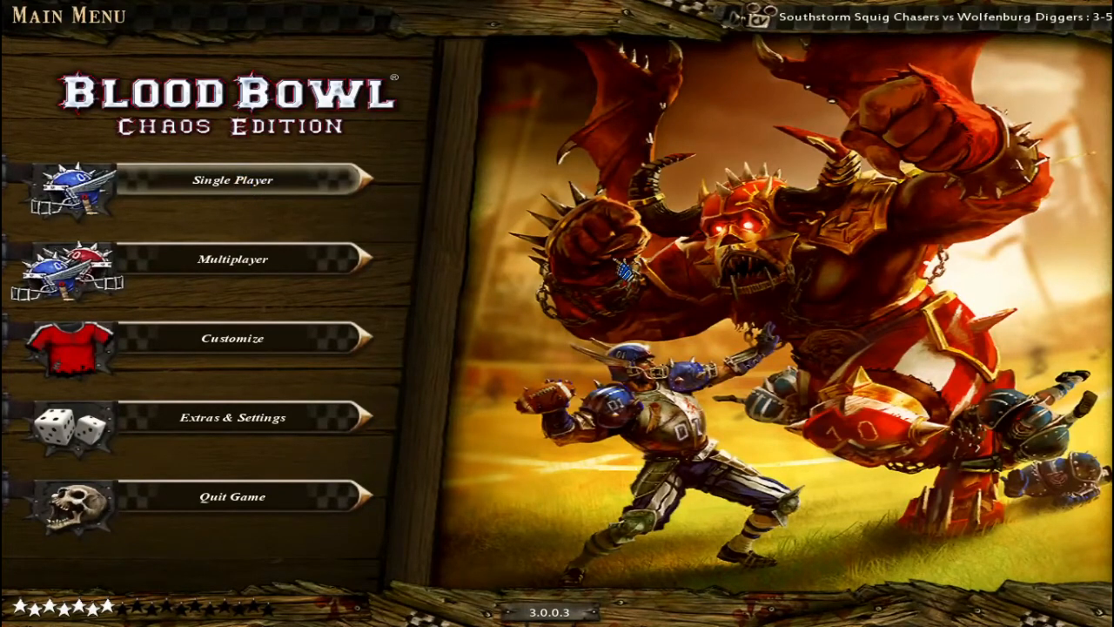
- Enter Single Player from the main menu (after glancing at Multiplayer) and begin a new campaign
{"action": "key", "text": "Return"}
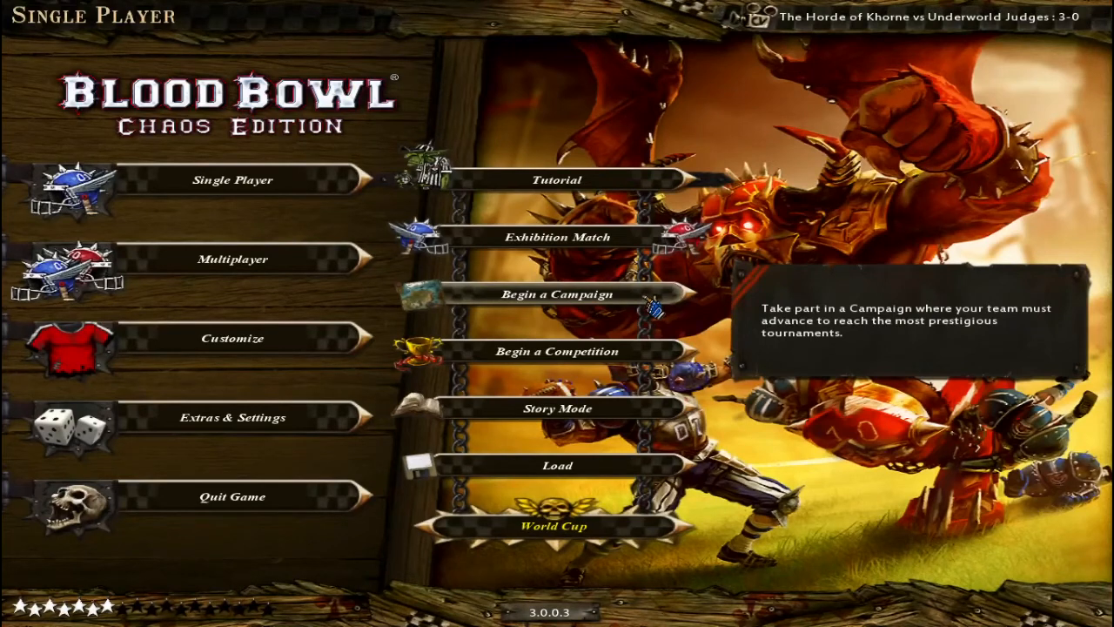
{"action": "left_click", "coordinate": [270, 275]}
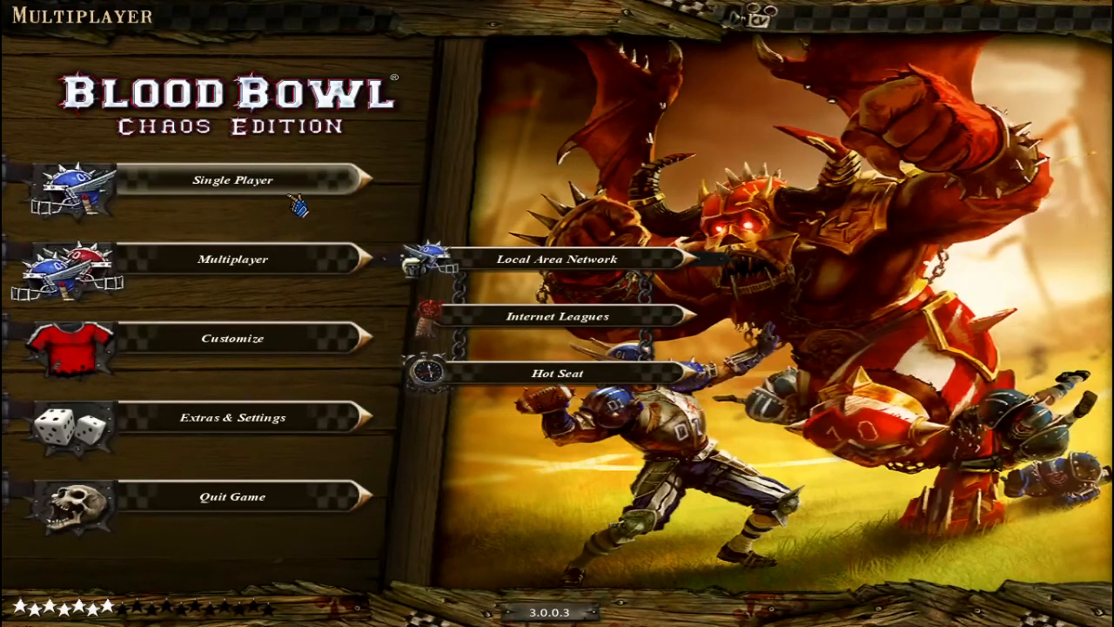
{"action": "left_click", "coordinate": [244, 183]}
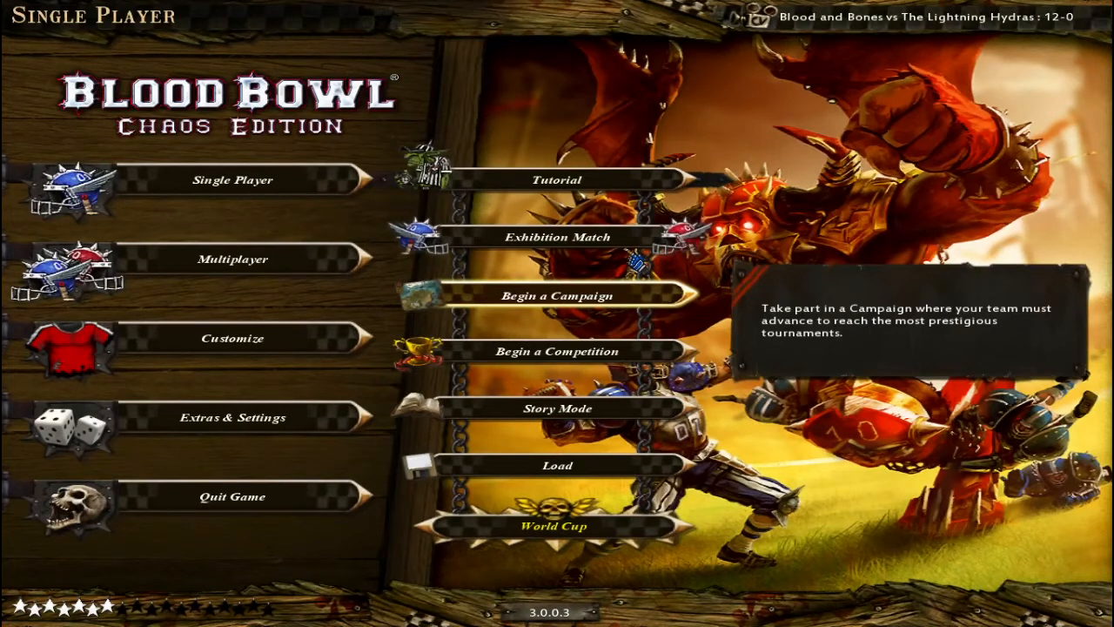
{"action": "left_click", "coordinate": [640, 261]}
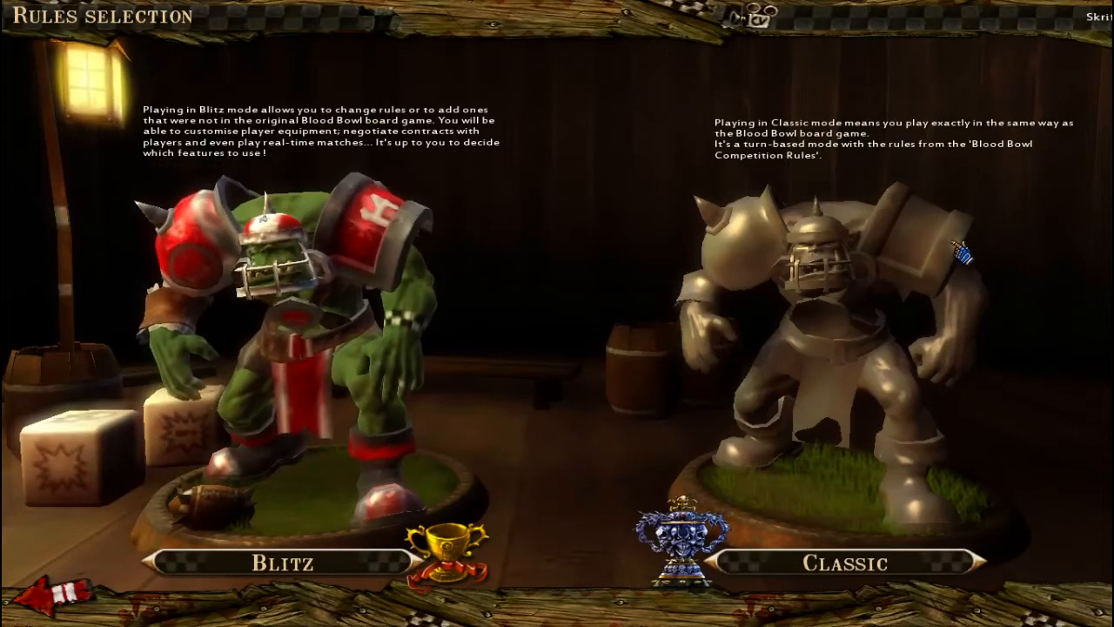
- Choose Blitz rules, name the campaign Tantric Hydra and set difficulty to Easy
{"action": "left_click", "coordinate": [352, 574]}
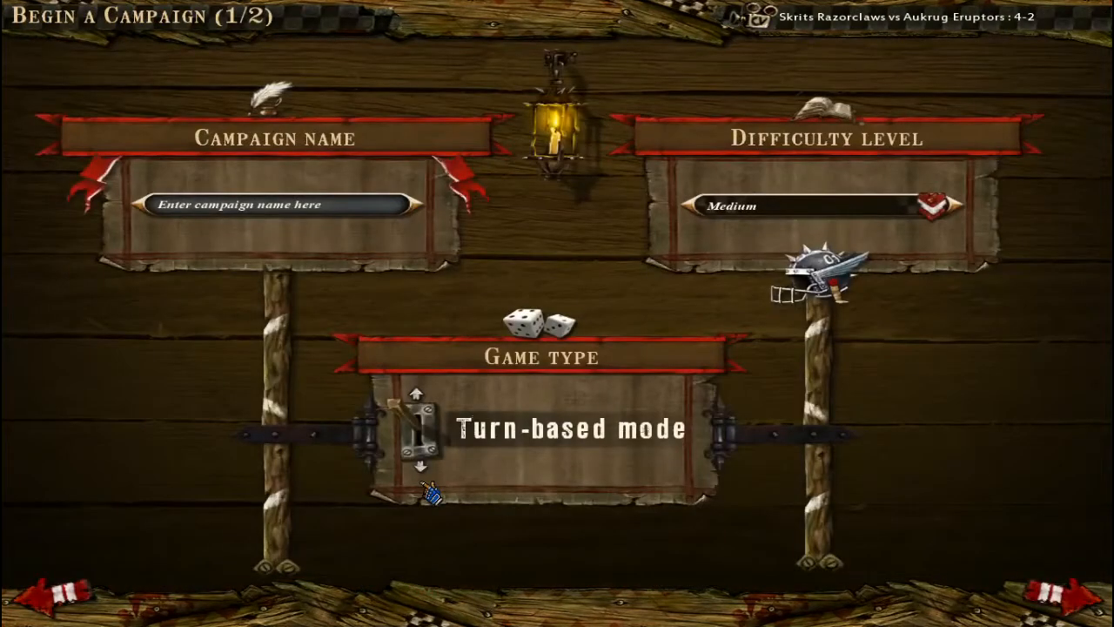
{"action": "left_click", "coordinate": [344, 208]}
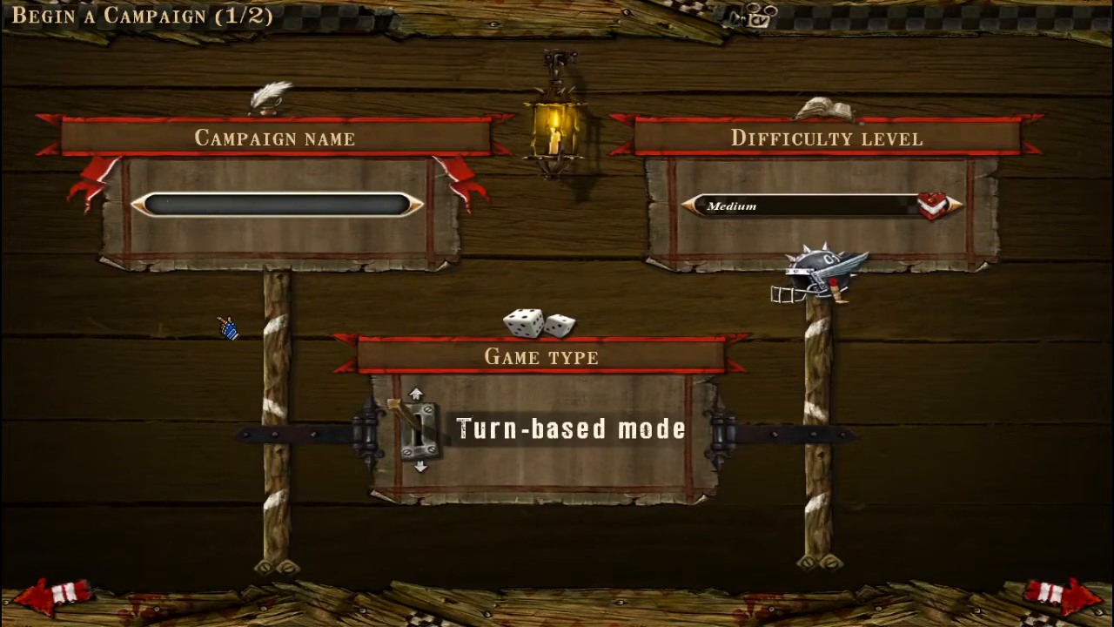
{"action": "type", "text": "Tani"}
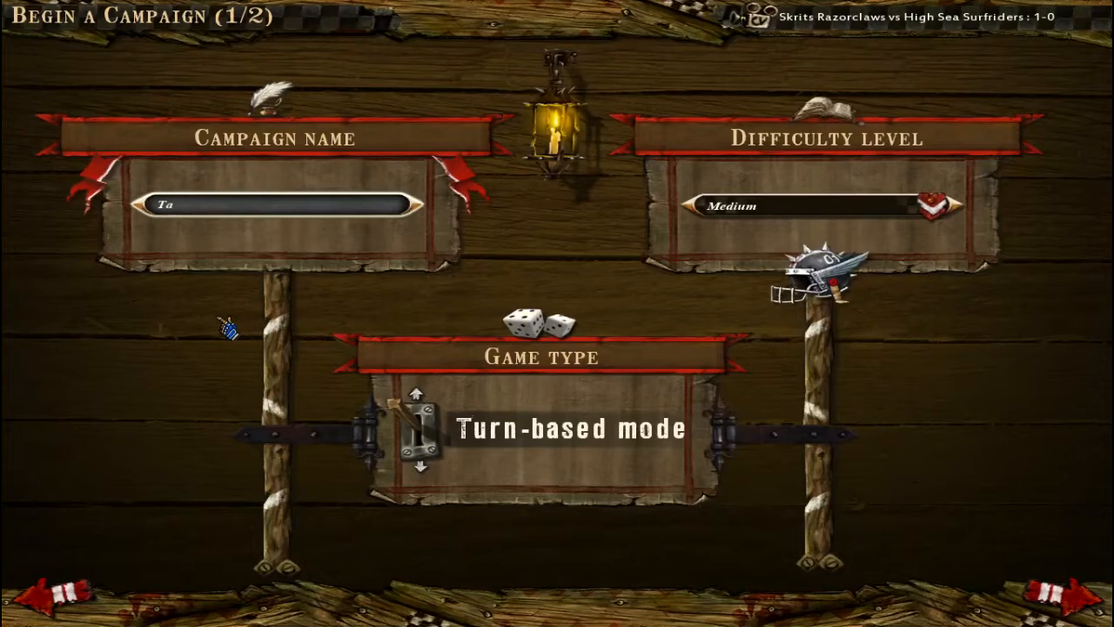
{"action": "type", "text": "ntric H"}
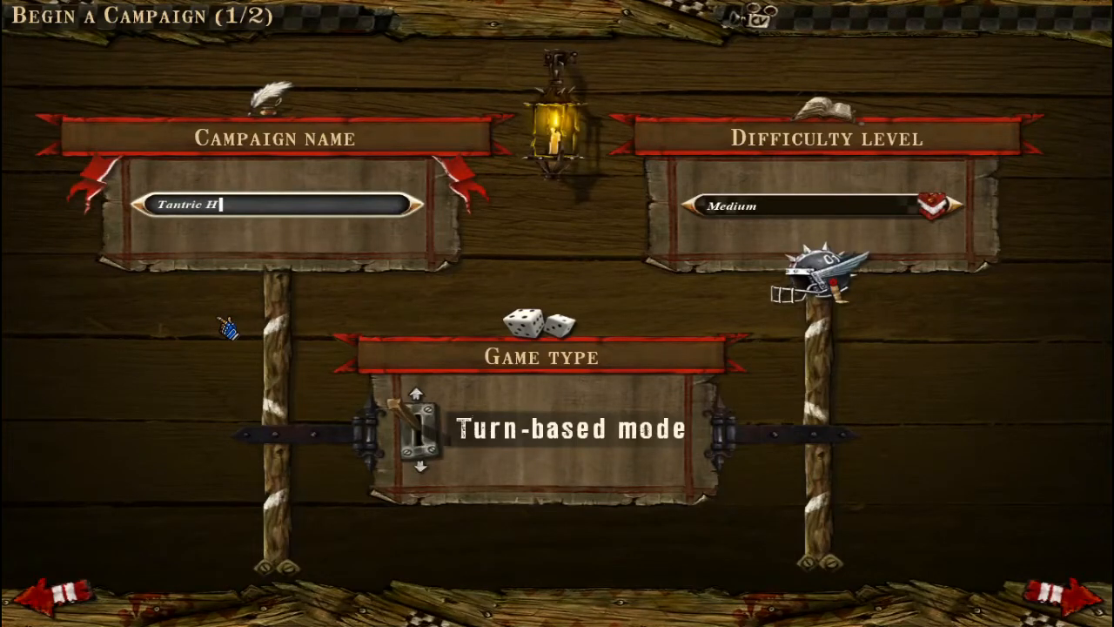
{"action": "type", "text": "ra"}
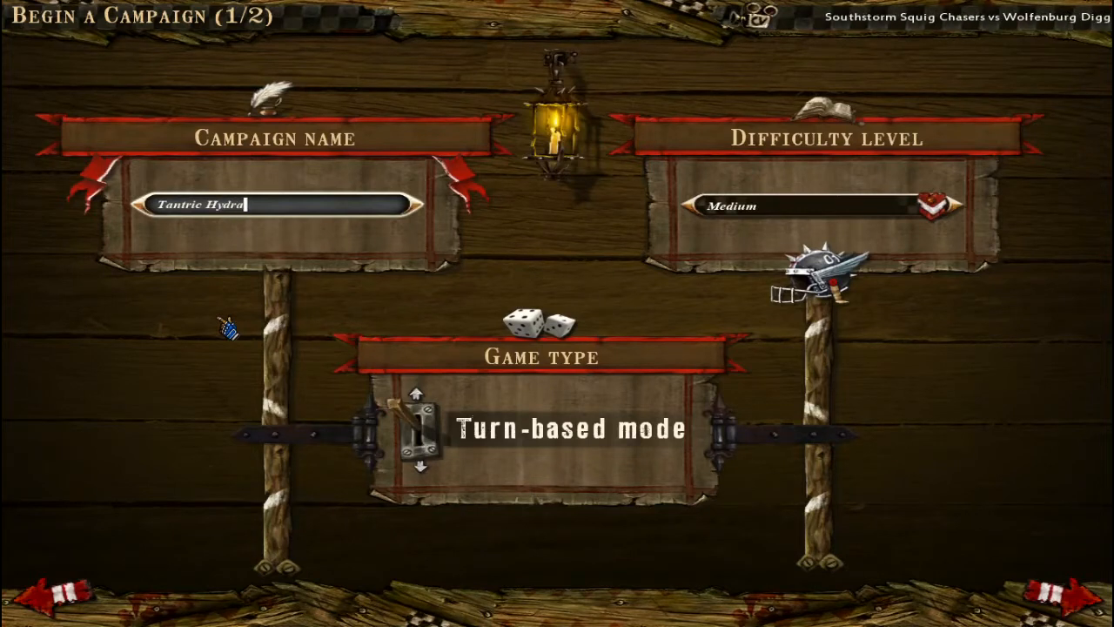
{"action": "left_click", "coordinate": [770, 209]}
{"action": "left_click", "coordinate": [780, 228]}
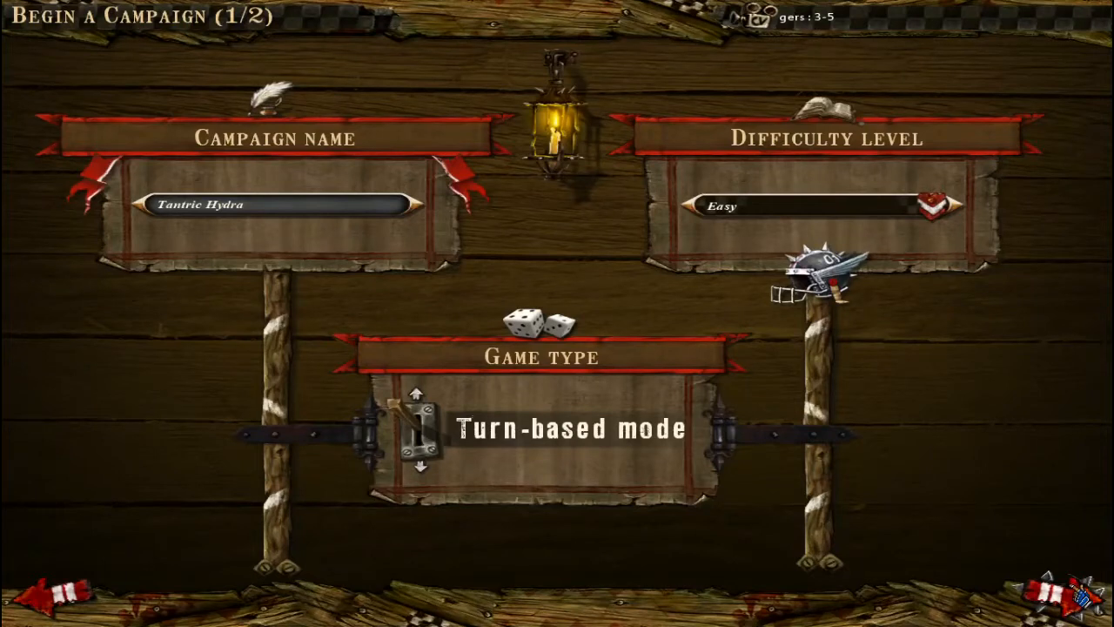
- Set the game type to Real Time and continue to team setup
{"action": "left_click", "coordinate": [570, 428]}
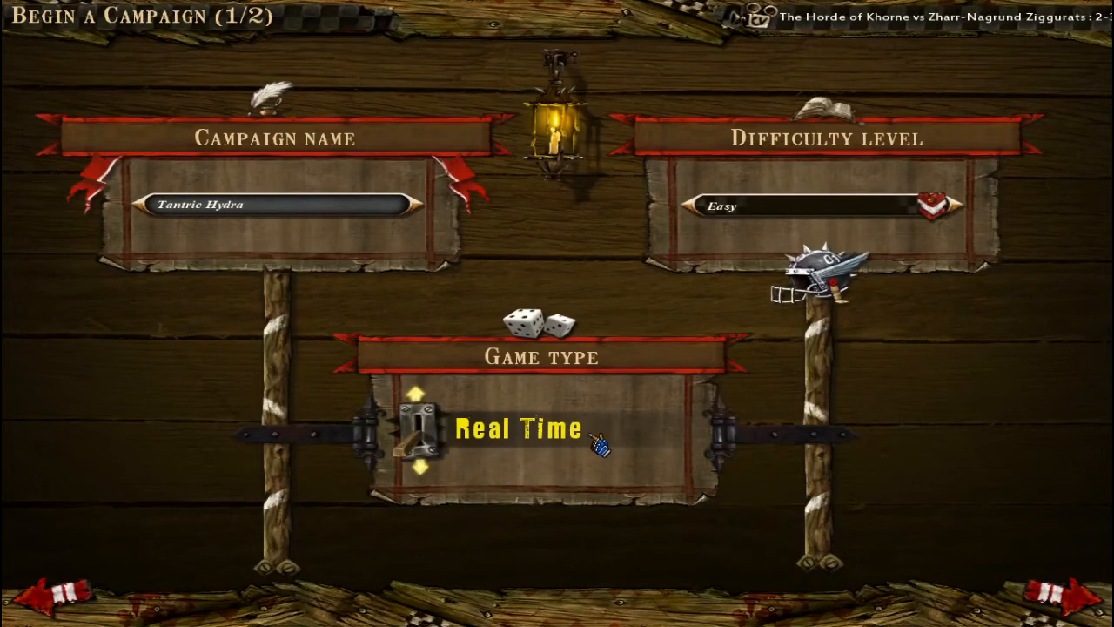
{"action": "left_click", "coordinate": [599, 440]}
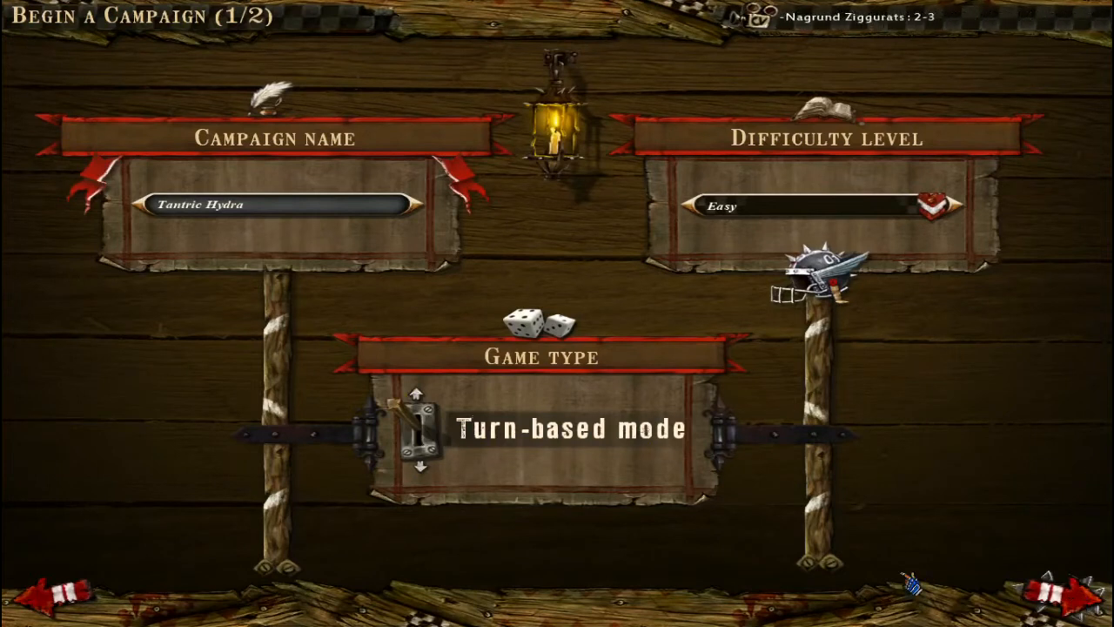
{"action": "left_click", "coordinate": [497, 448]}
{"action": "left_click", "coordinate": [1067, 596]}
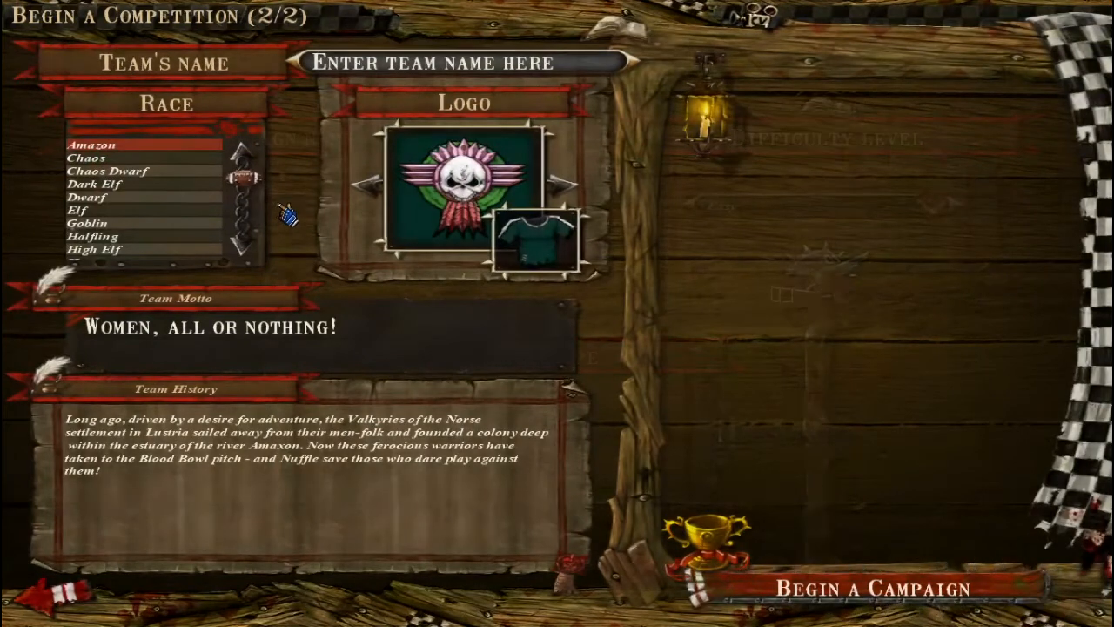
- Select the Dark Elf race and cycle the team logo to Hydras
{"action": "left_click", "coordinate": [242, 249]}
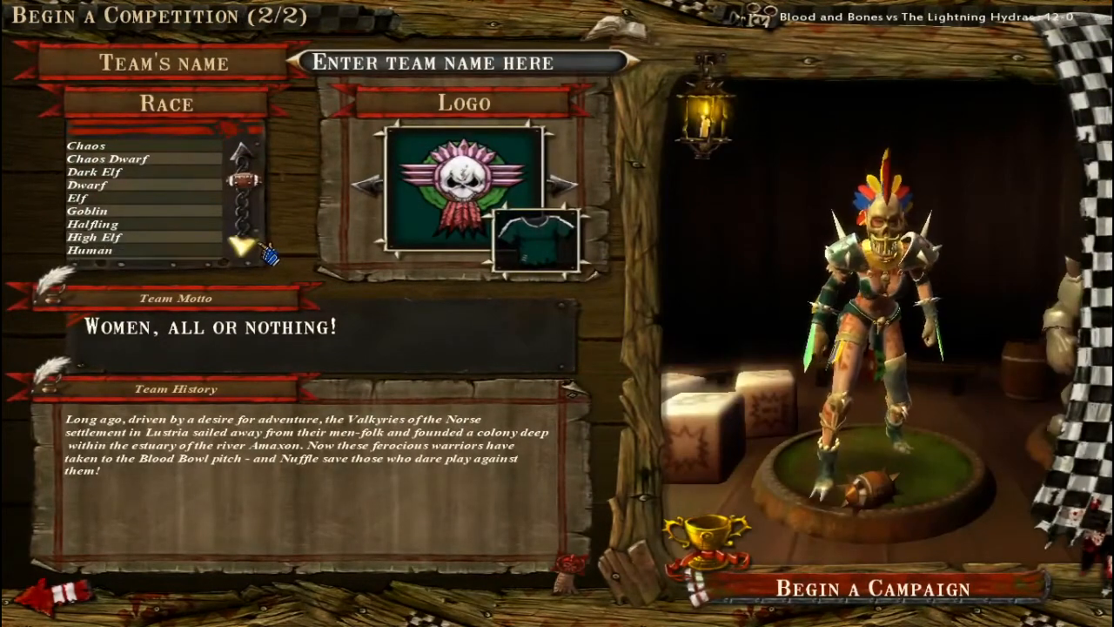
{"action": "left_click", "coordinate": [242, 249]}
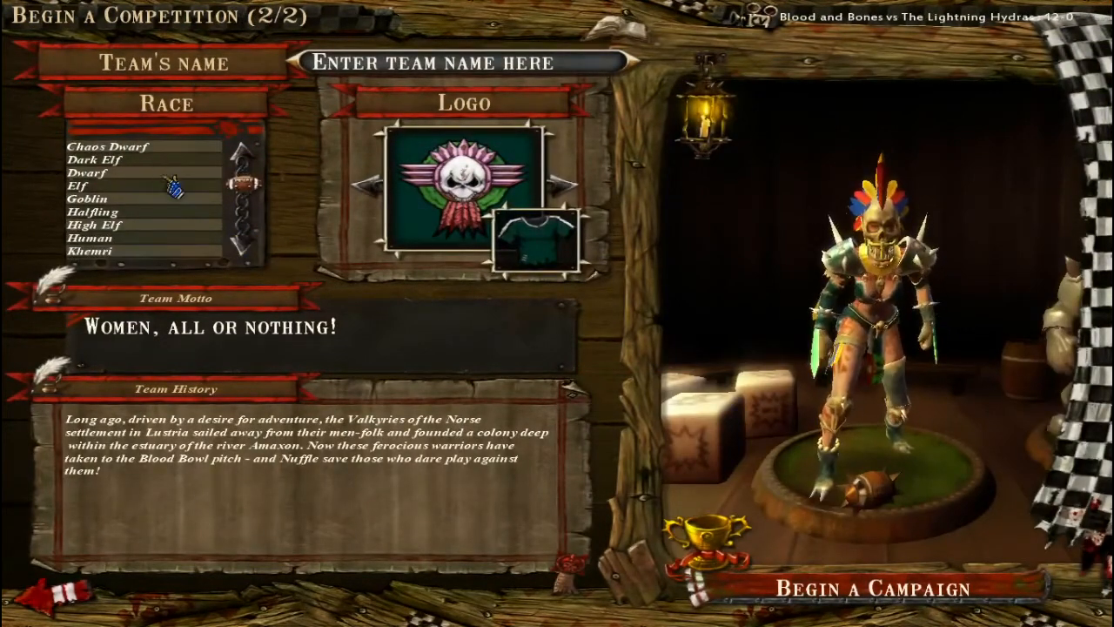
{"action": "key", "text": "Down"}
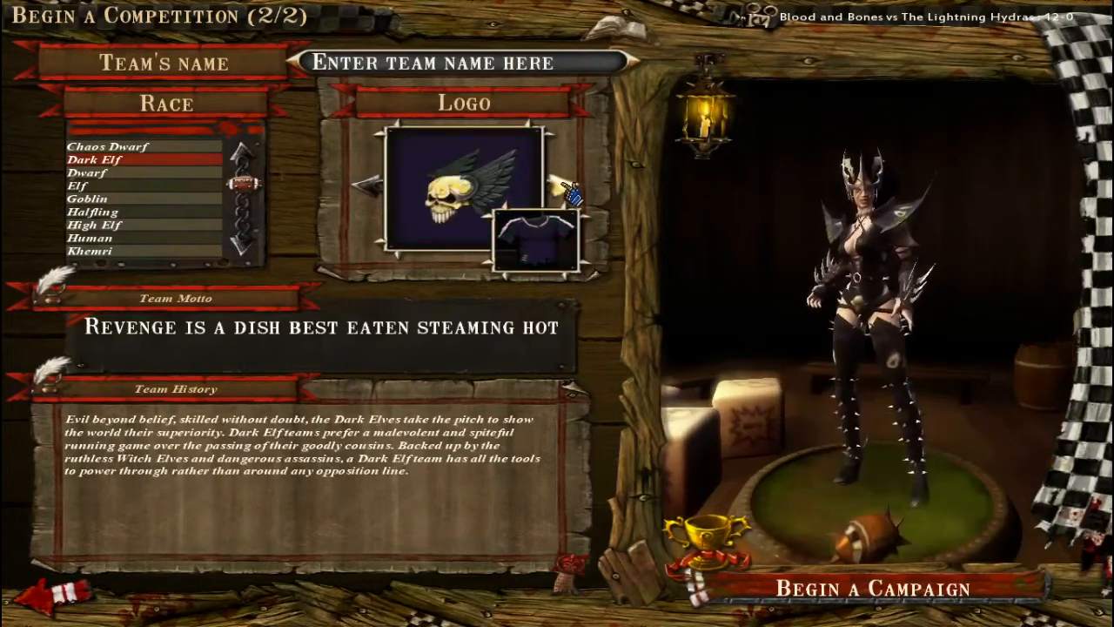
{"action": "left_click", "coordinate": [570, 190]}
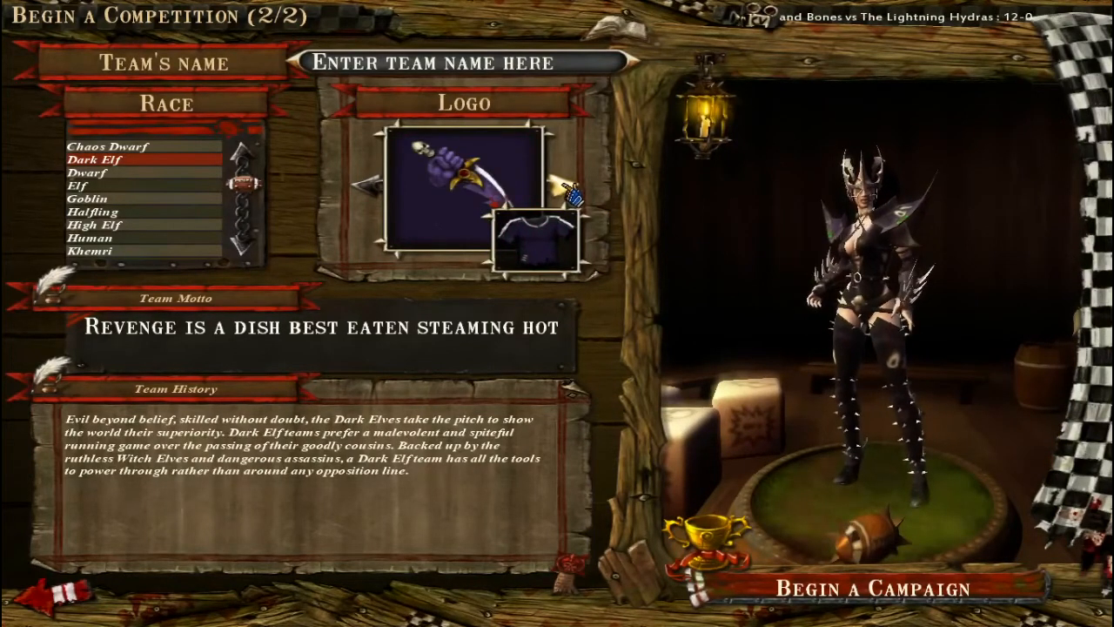
{"action": "left_click", "coordinate": [571, 190]}
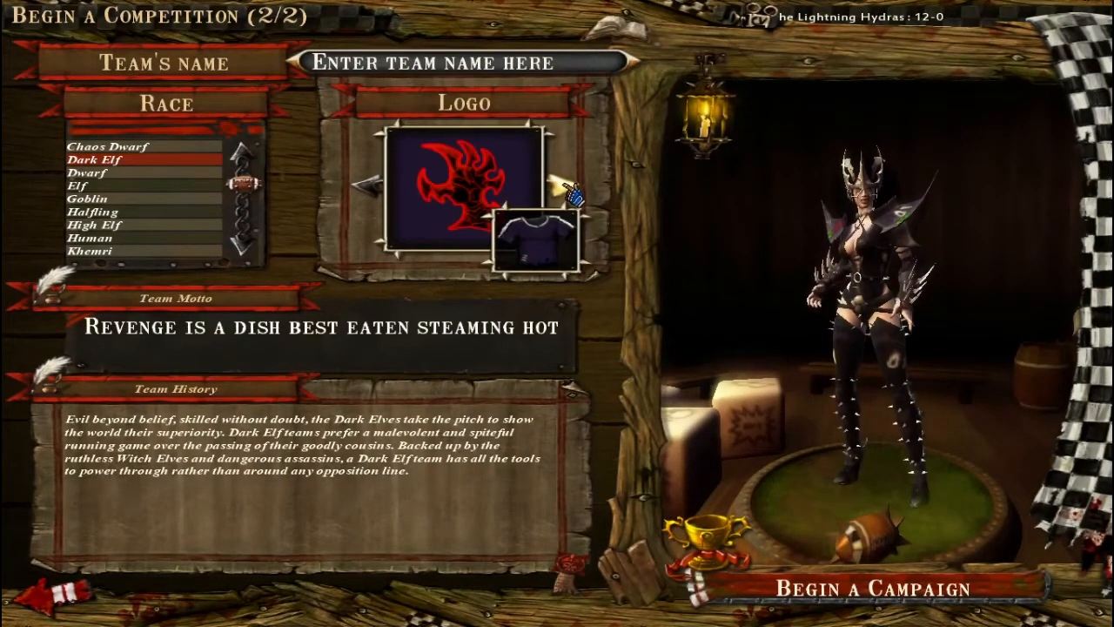
{"action": "left_click", "coordinate": [570, 190]}
{"action": "left_click", "coordinate": [570, 190]}
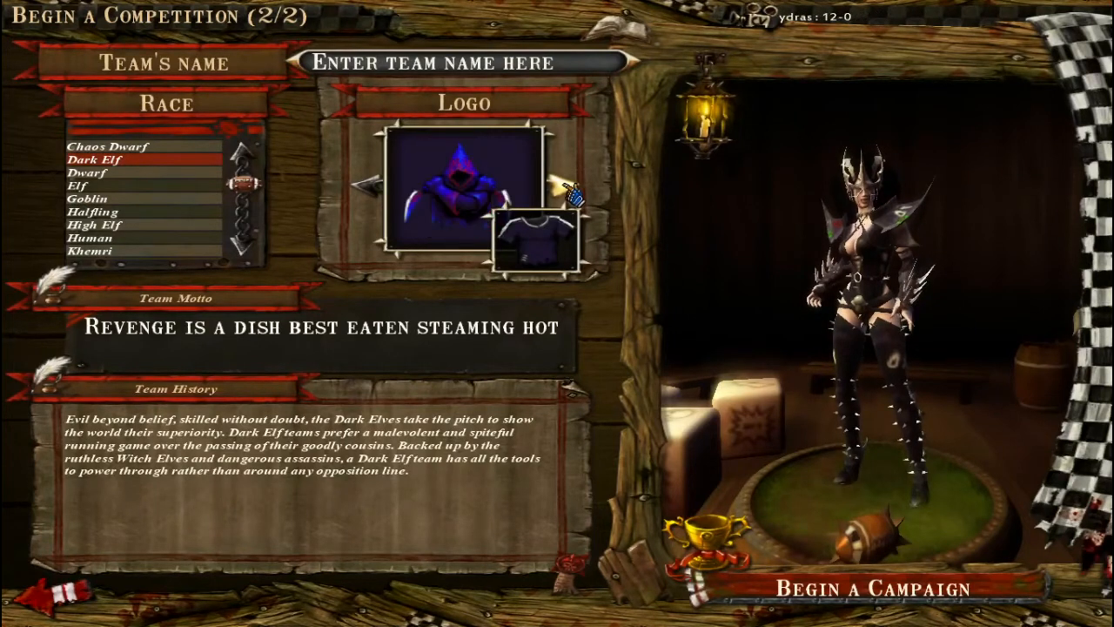
{"action": "left_click", "coordinate": [570, 190]}
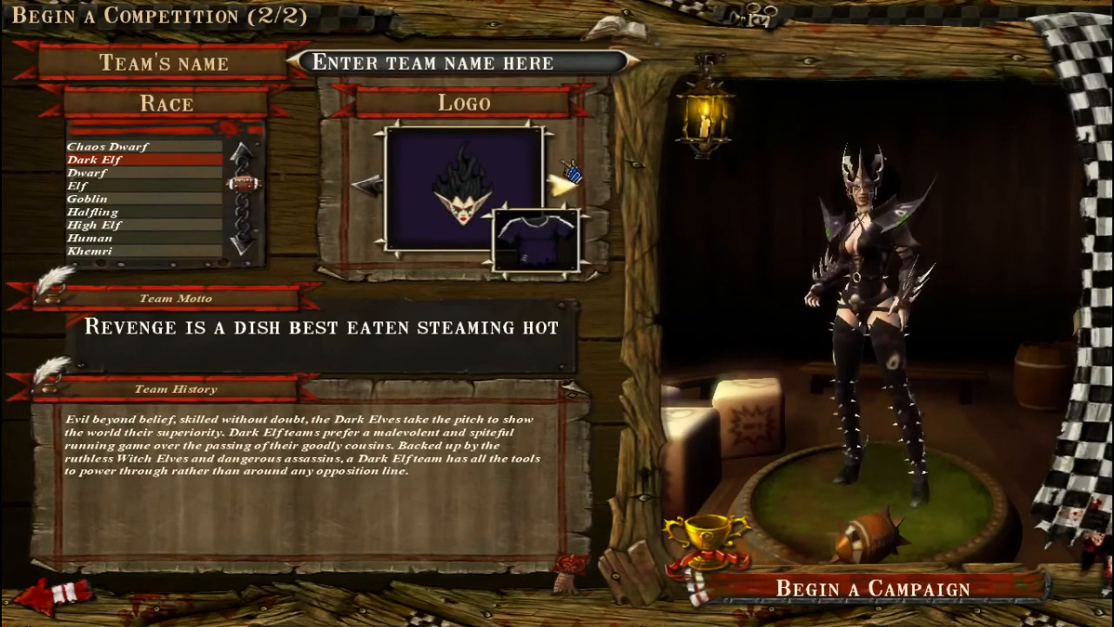
{"action": "left_click", "coordinate": [540, 70]}
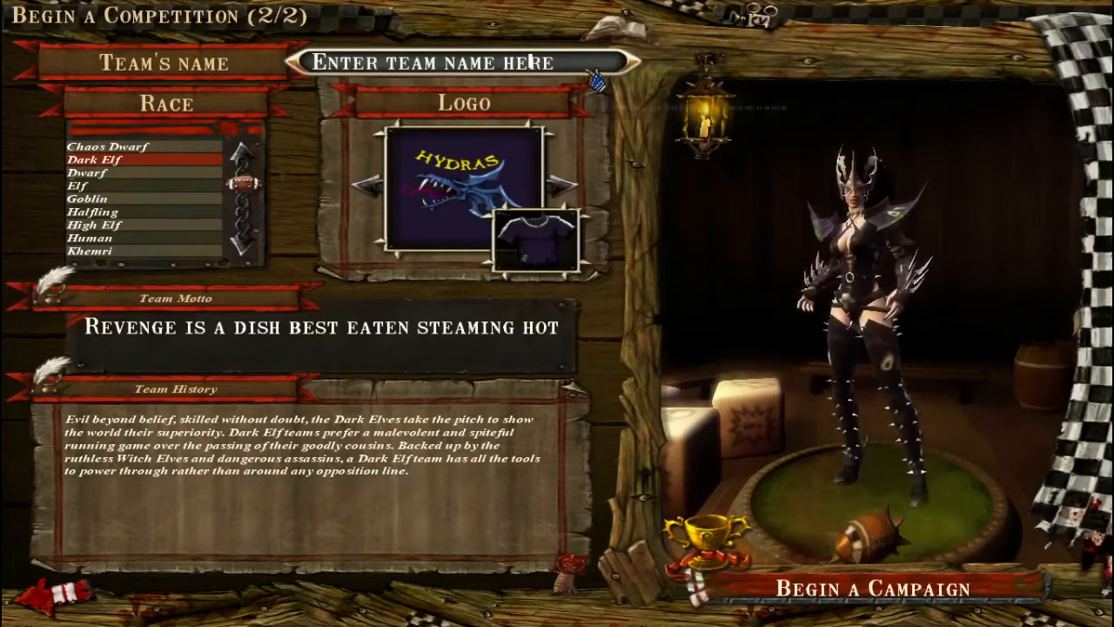
- Name the team Titanic Hydras, pick a blue team colour and begin the campaign
{"action": "key", "text": "Return"}
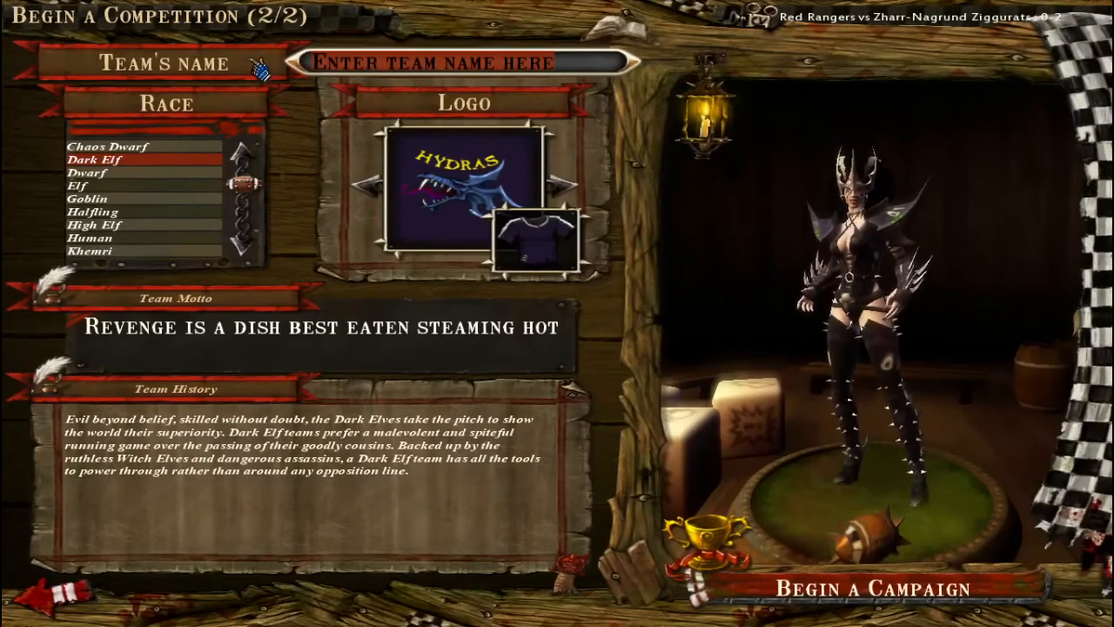
{"action": "type", "text": "Titani"}
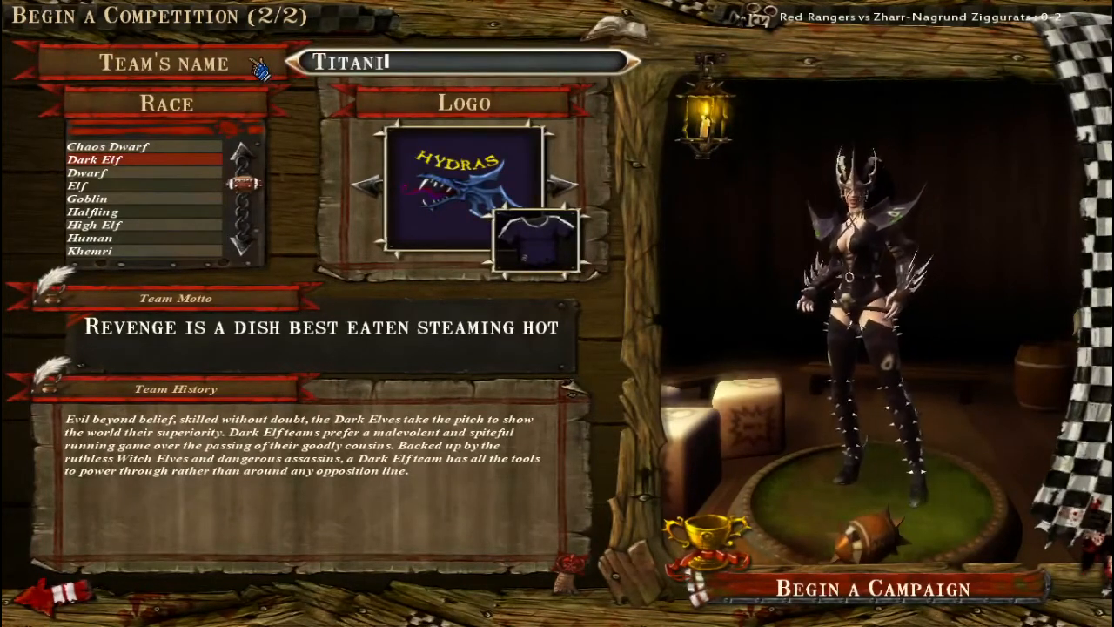
{"action": "type", "text": "c Hy"}
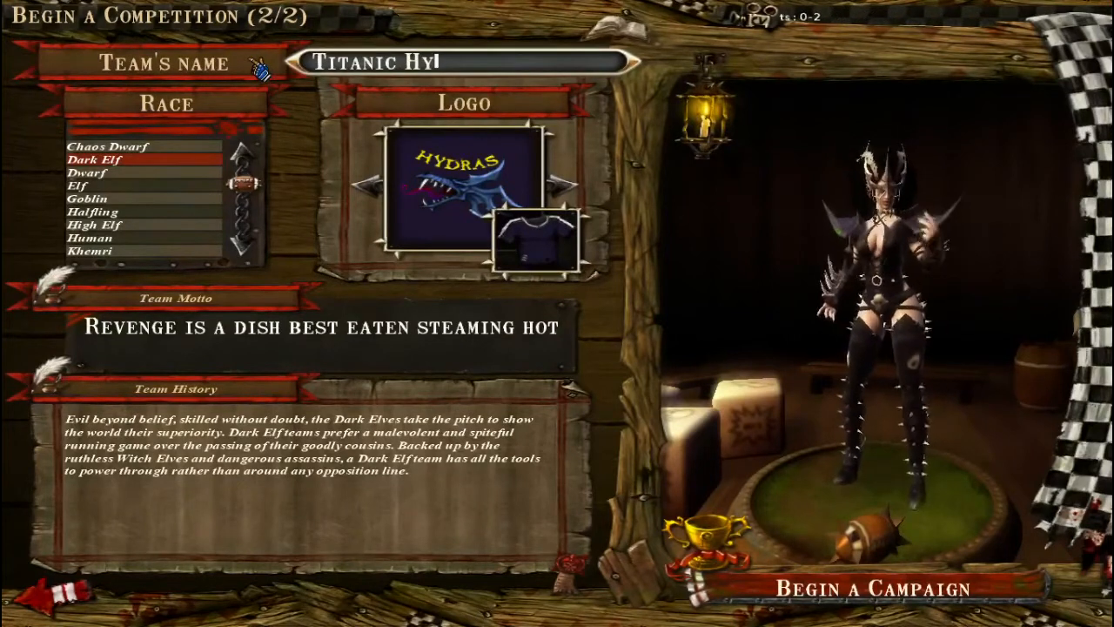
{"action": "type", "text": "dras"}
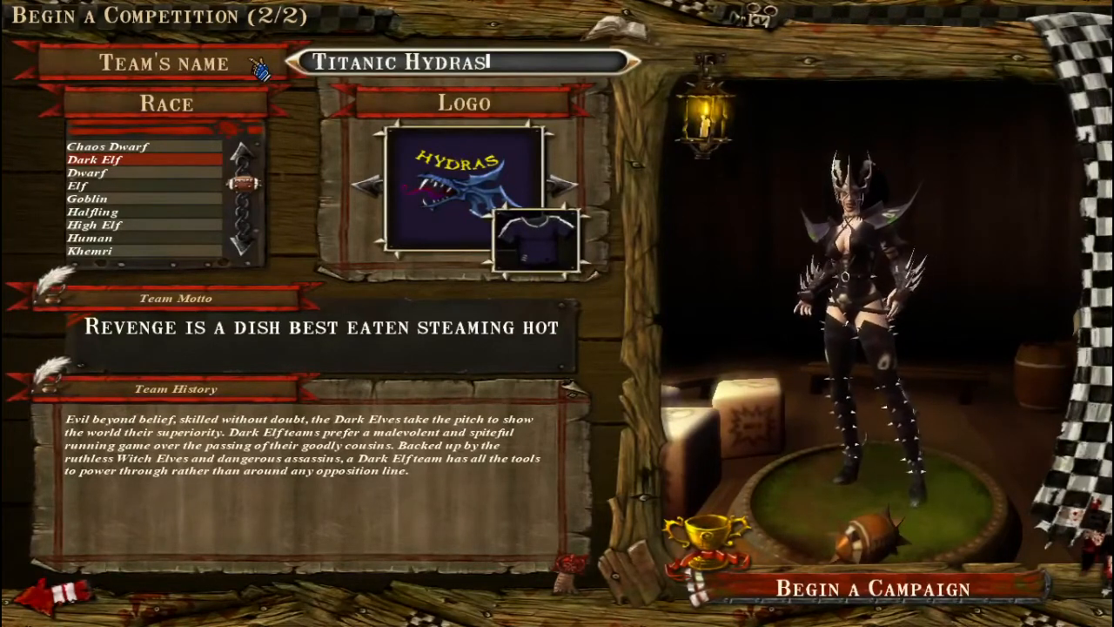
{"action": "left_click", "coordinate": [557, 248]}
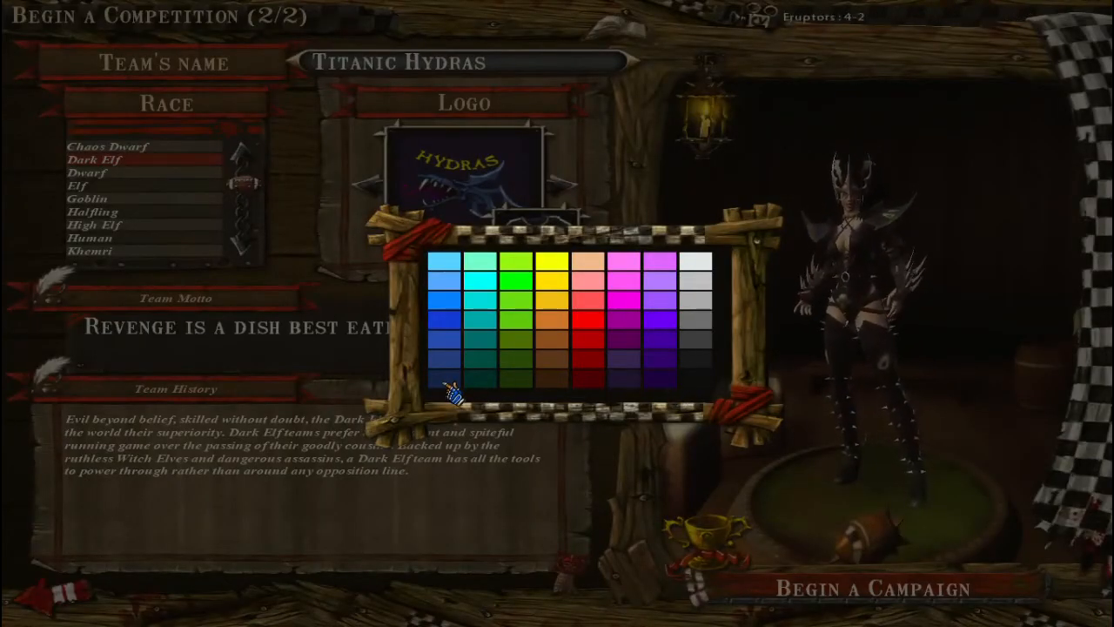
{"action": "left_click", "coordinate": [803, 614]}
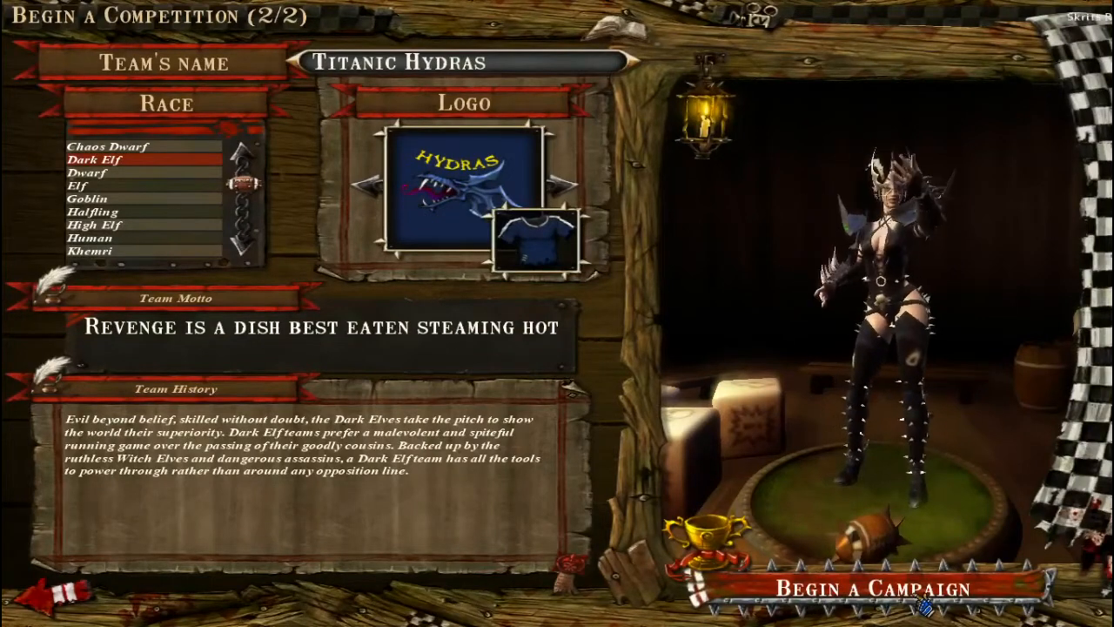
{"action": "left_click_drag", "start_coordinate": [925, 429], "coordinate": [625, 359]}
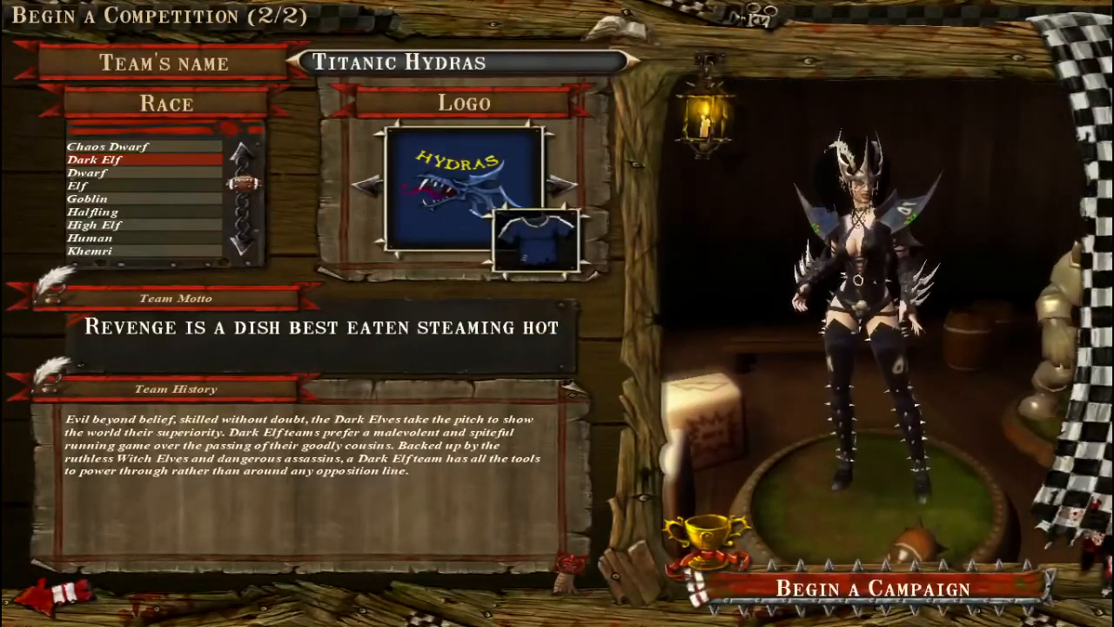
{"action": "left_click", "coordinate": [666, 605]}
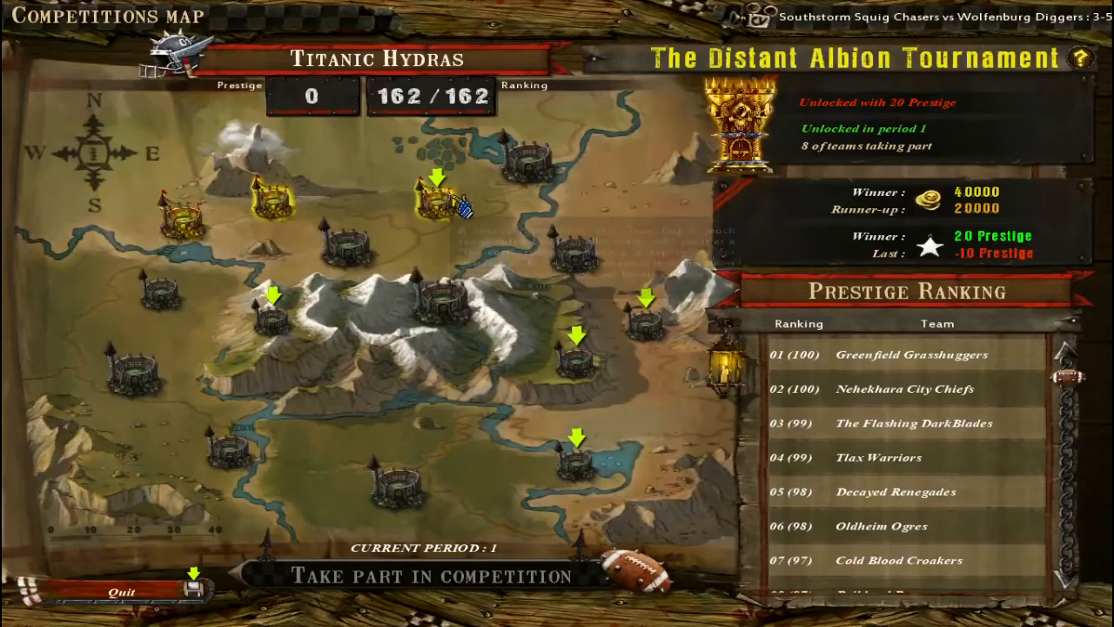
- Enter the selected tournament and agree to buy players
{"action": "left_click", "coordinate": [537, 579]}
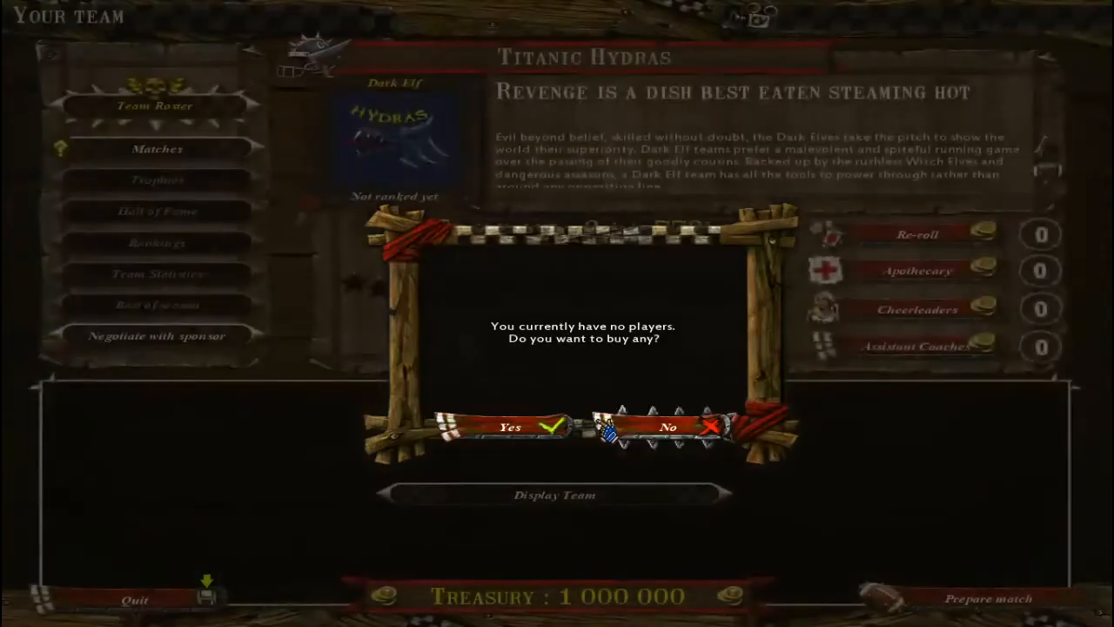
{"action": "left_click", "coordinate": [549, 428]}
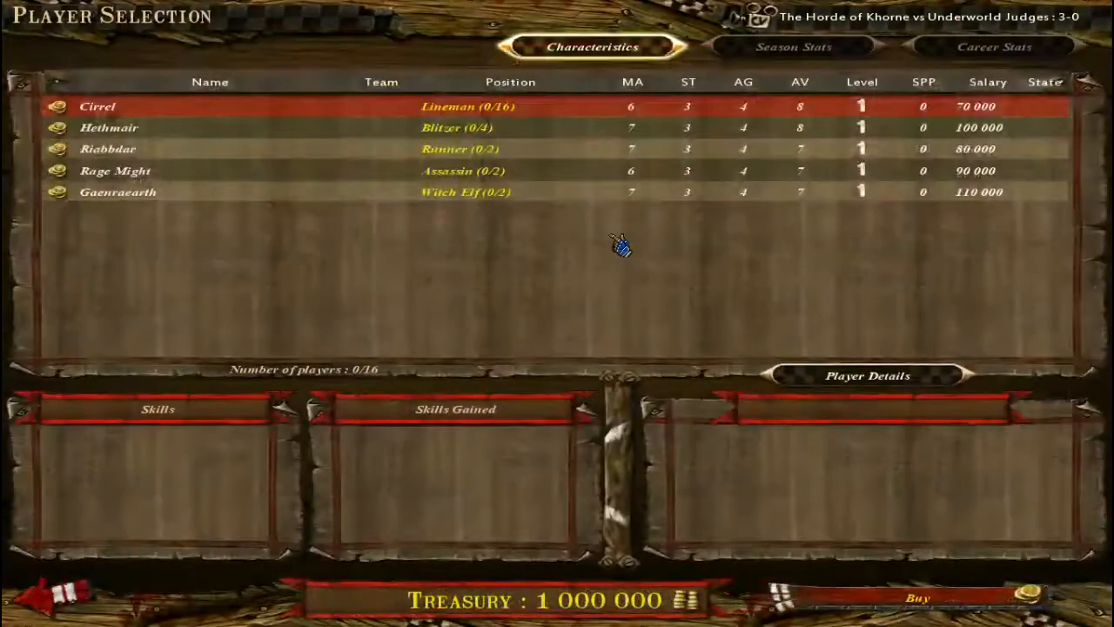
- Buy Linemen until the roster holds 13 players, then return to the team overview
{"action": "left_click", "coordinate": [931, 607]}
{"action": "left_click", "coordinate": [932, 607]}
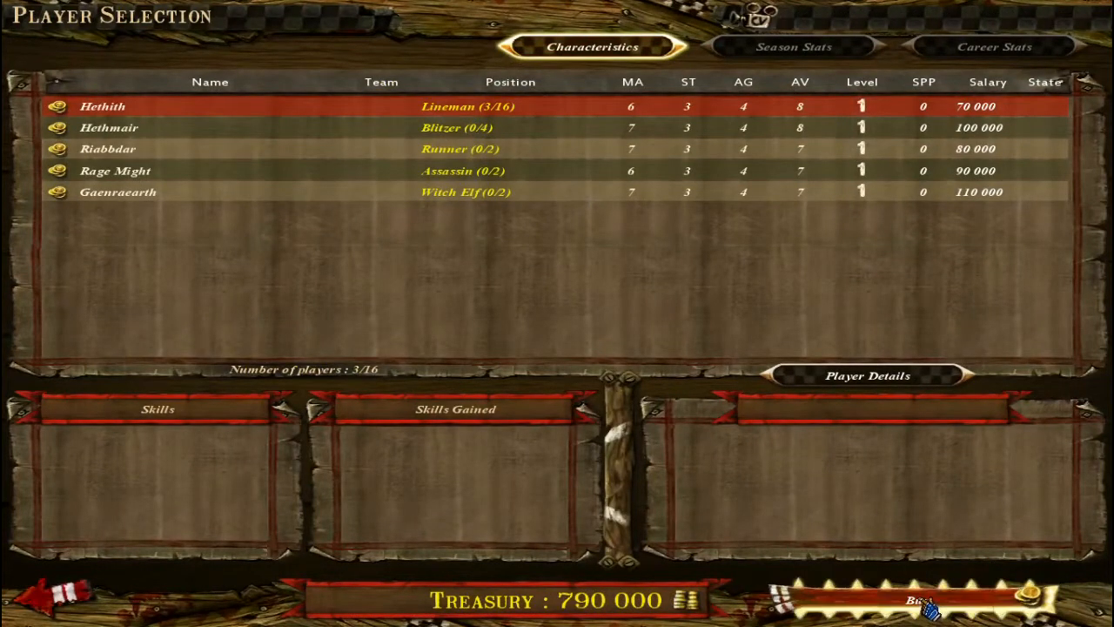
{"action": "left_click", "coordinate": [932, 608]}
{"action": "left_click", "coordinate": [932, 605]}
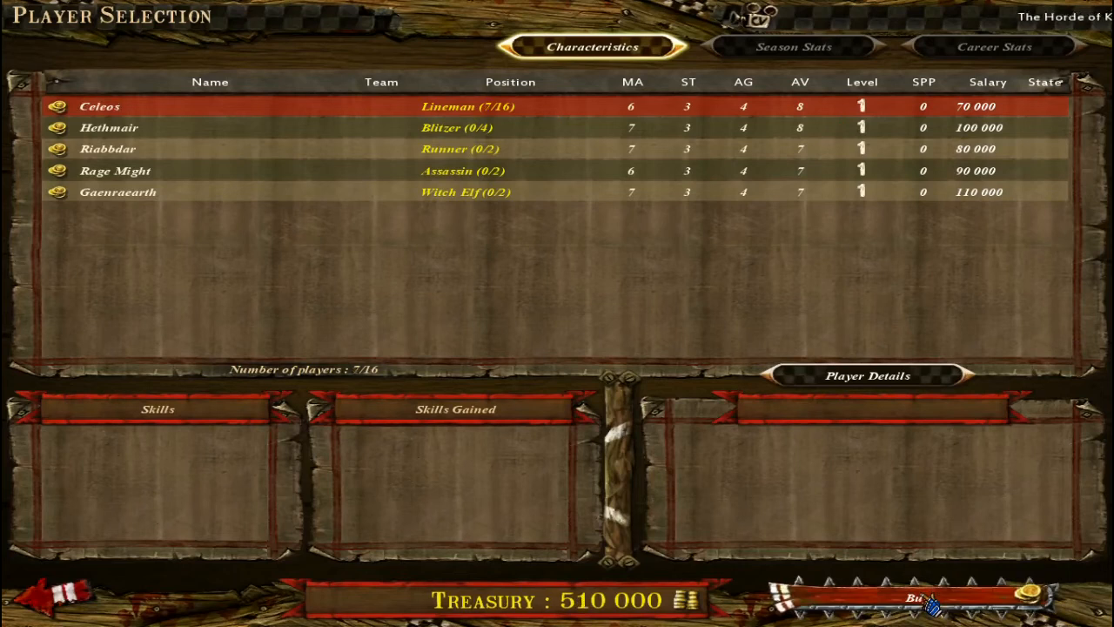
{"action": "left_click", "coordinate": [931, 605]}
{"action": "left_click", "coordinate": [931, 600]}
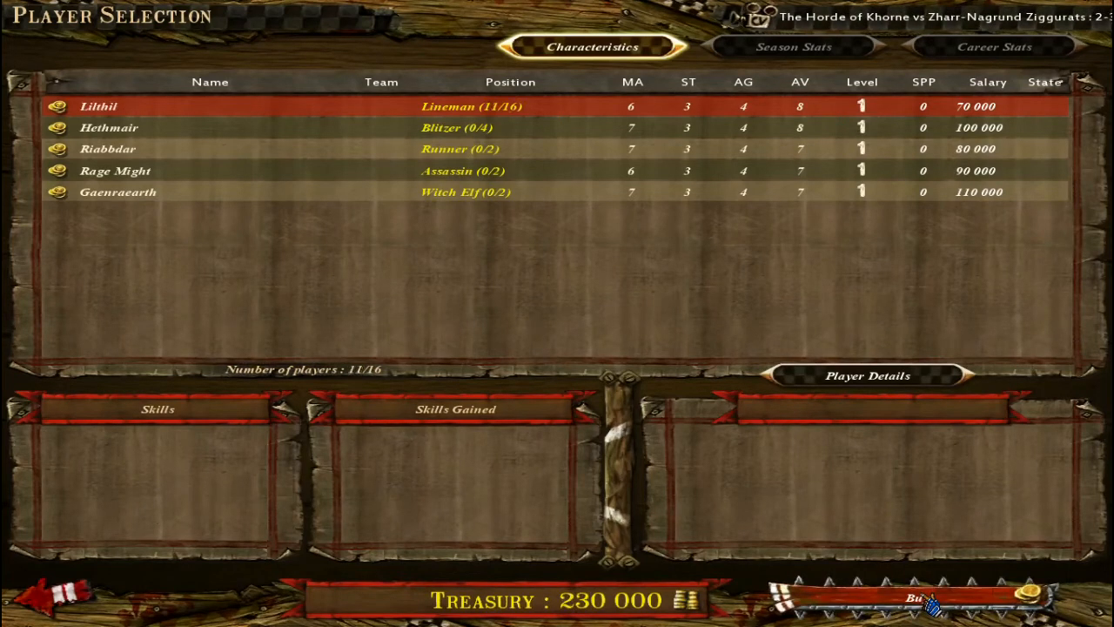
{"action": "left_click", "coordinate": [931, 601]}
{"action": "left_click", "coordinate": [927, 599]}
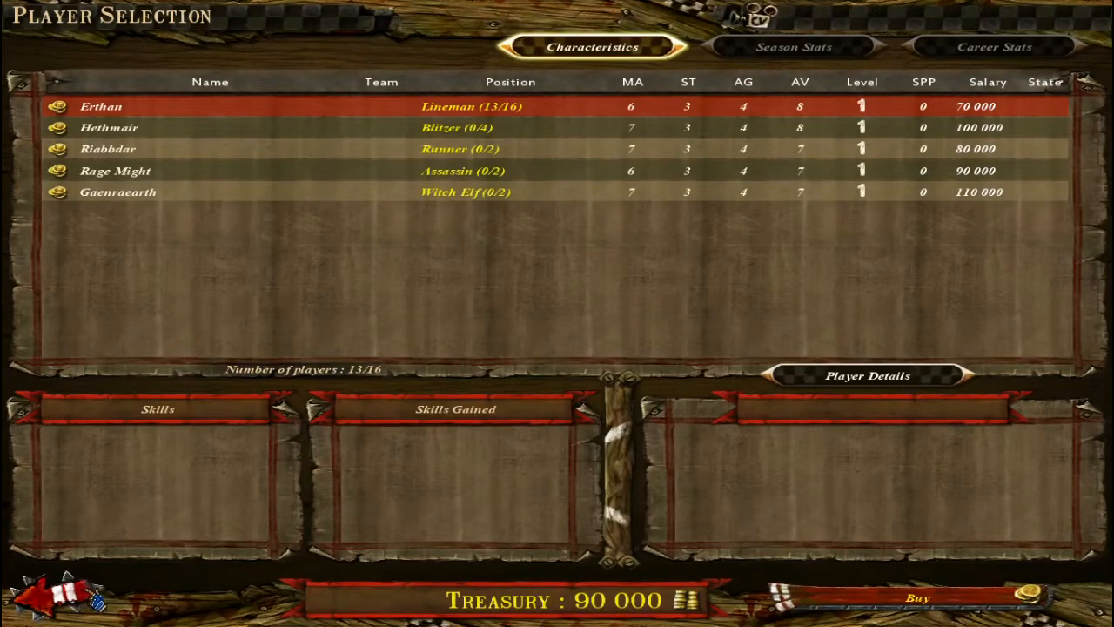
{"action": "left_click", "coordinate": [69, 594]}
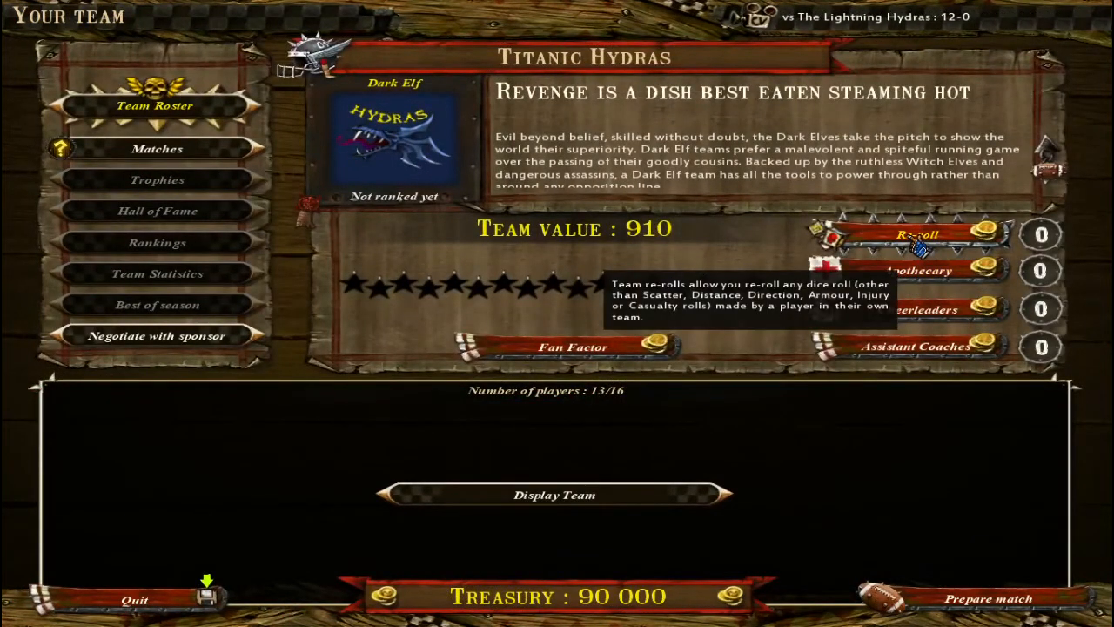
{"action": "left_click", "coordinate": [921, 246]}
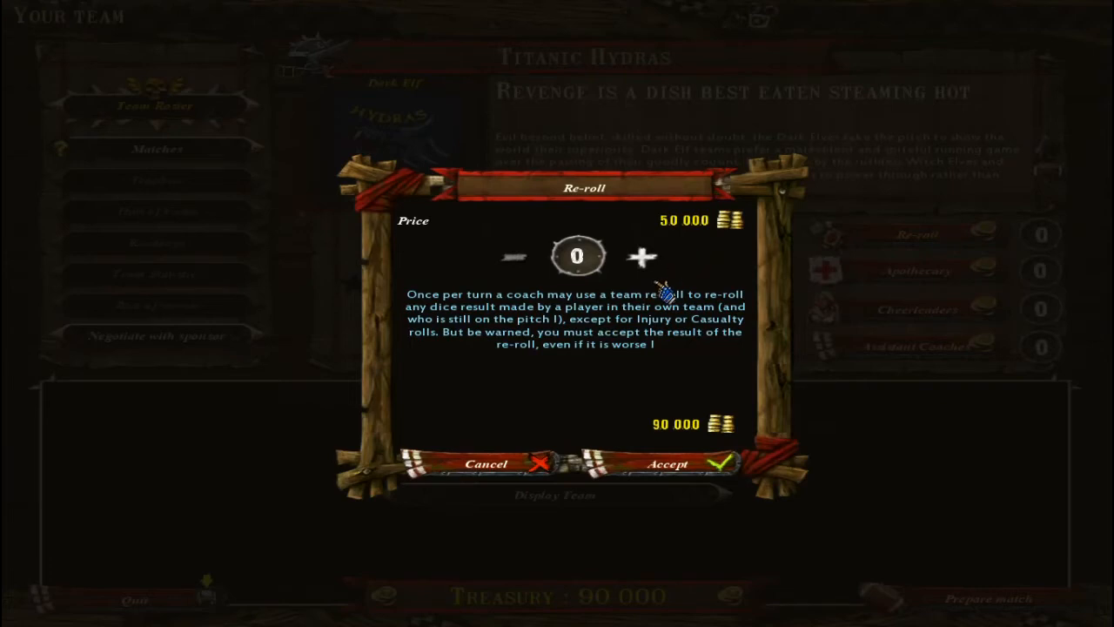
{"action": "left_click", "coordinate": [500, 464]}
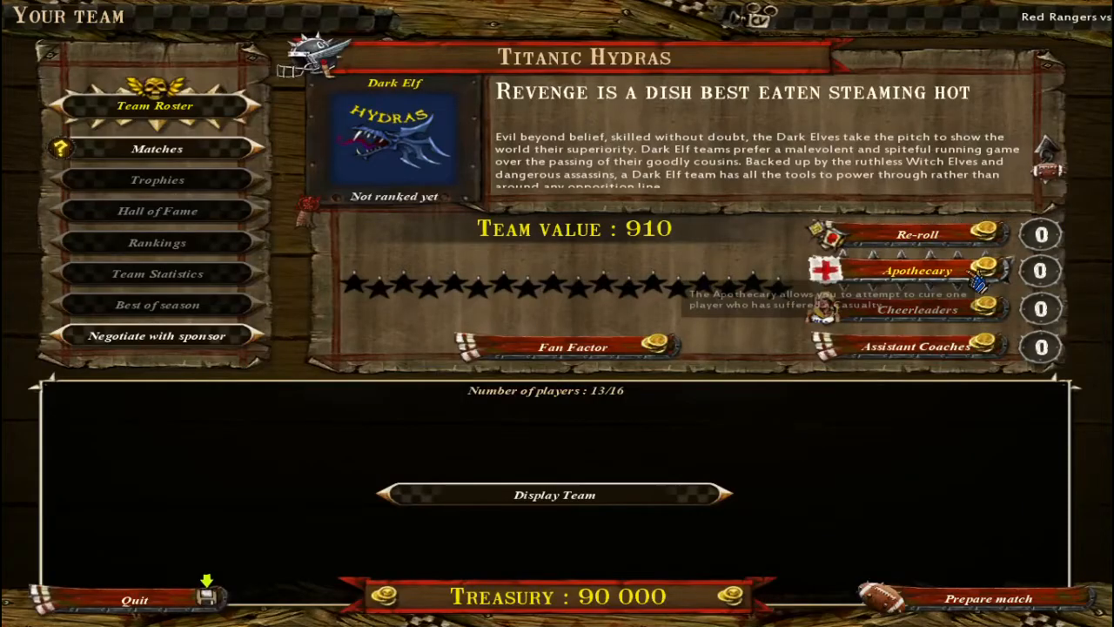
{"action": "left_click", "coordinate": [918, 271]}
{"action": "left_click", "coordinate": [501, 464]}
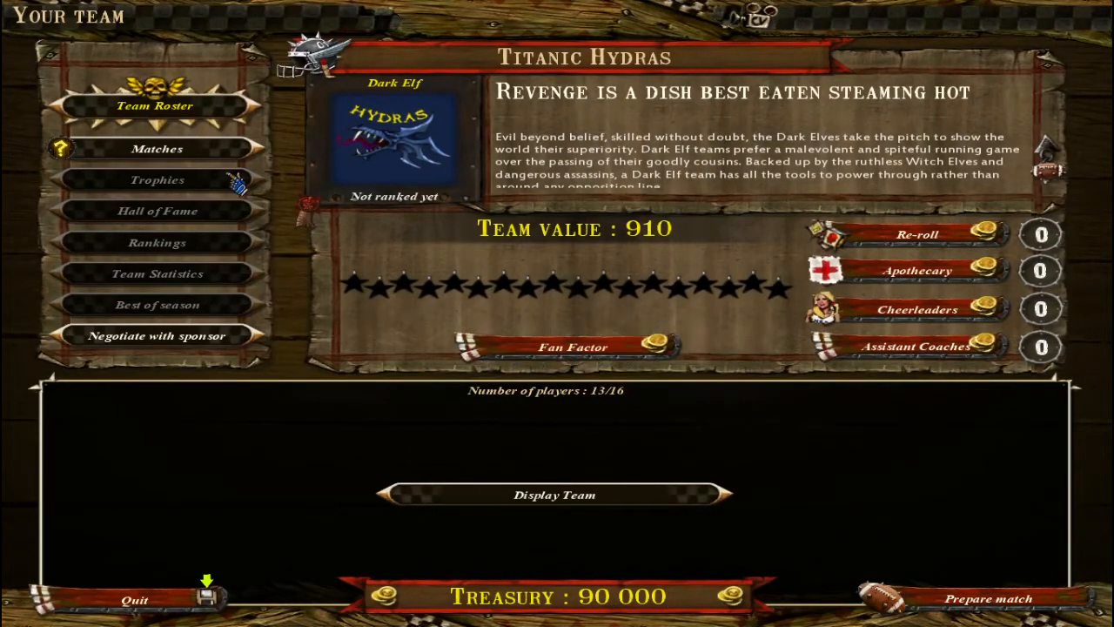
{"action": "left_click", "coordinate": [209, 108]}
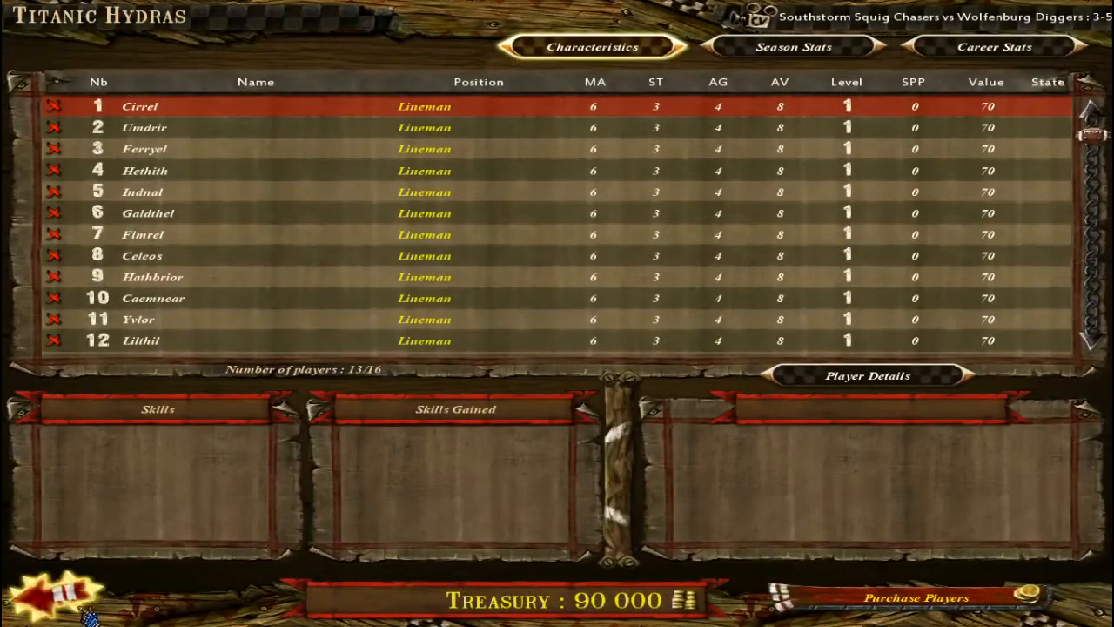
{"action": "left_click", "coordinate": [89, 614]}
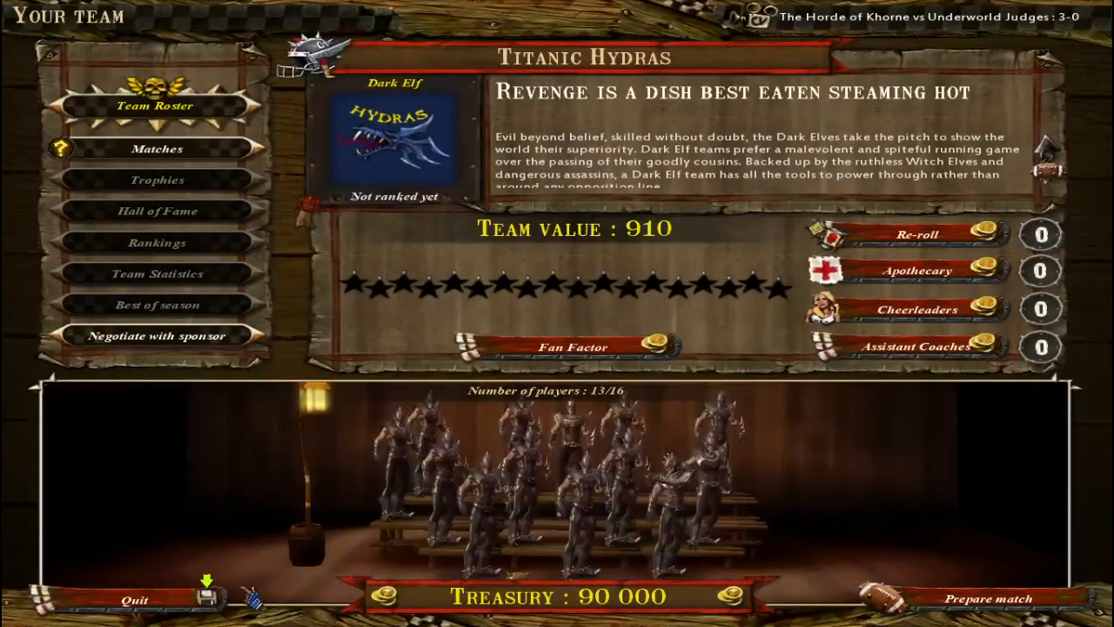
- Save the Titanic Hydras team without quitting
{"action": "left_click", "coordinate": [195, 615]}
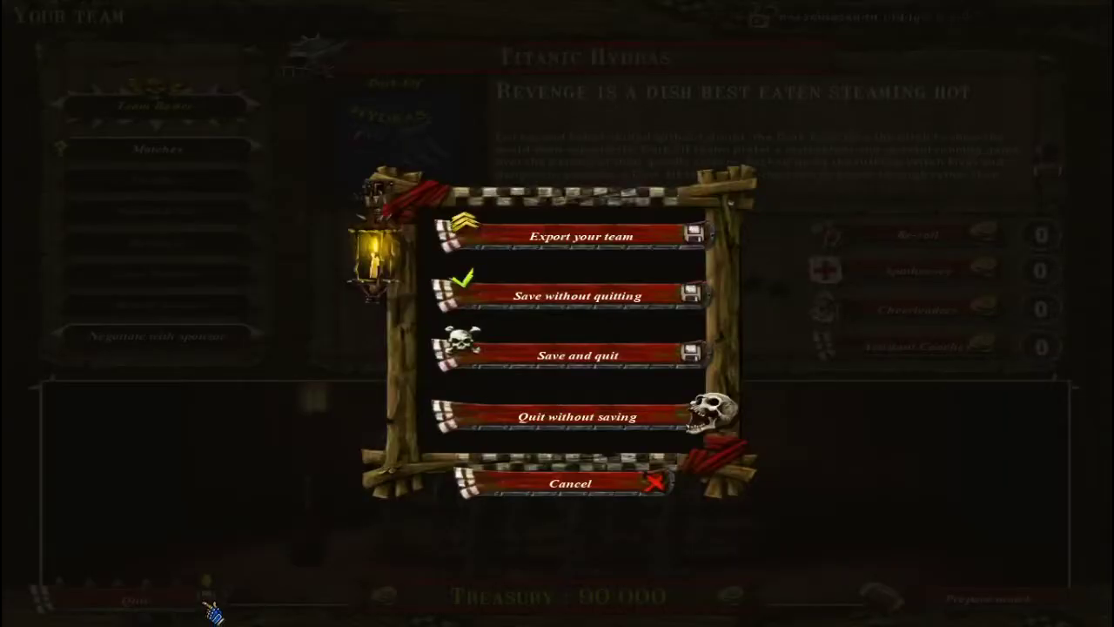
{"action": "left_click", "coordinate": [554, 304]}
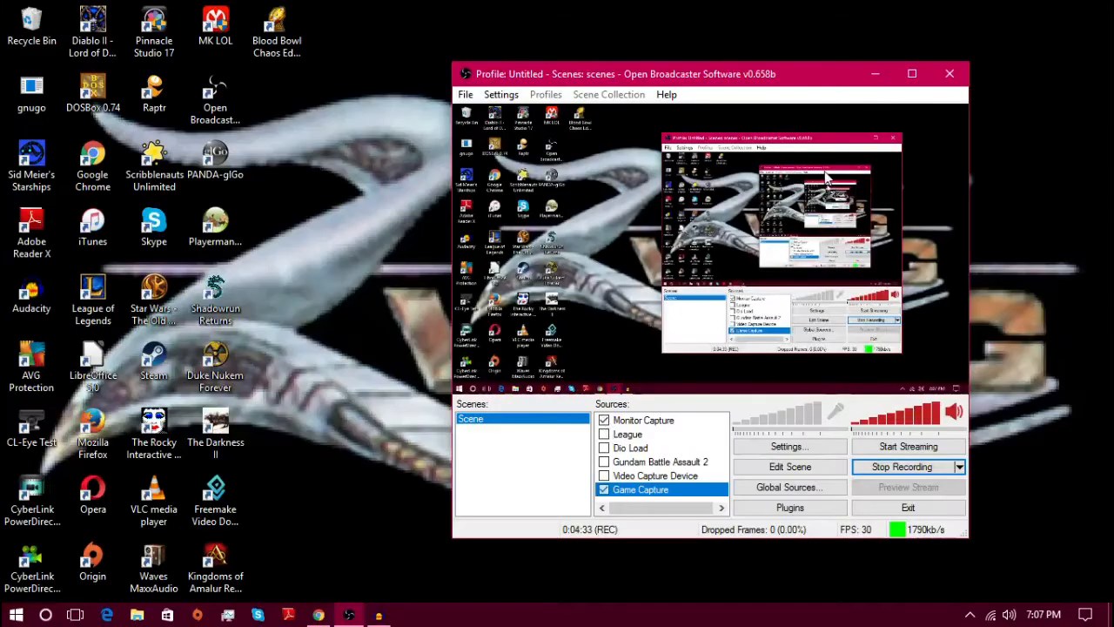
- Minimize OBS and launch DB Browser for SQLite from the Start menu
{"action": "left_click", "coordinate": [885, 89]}
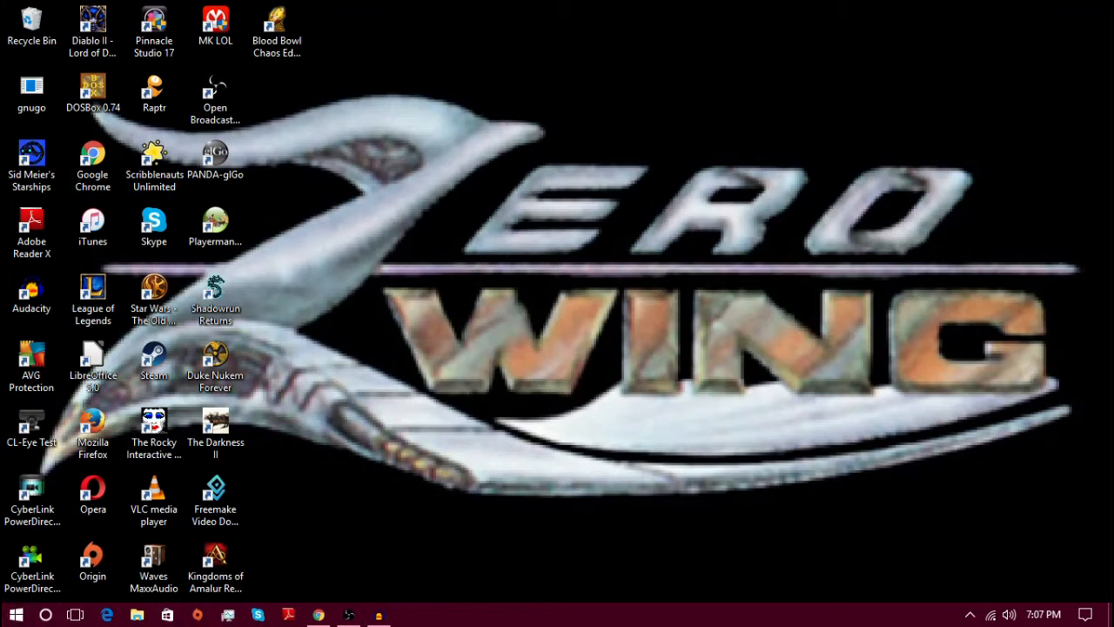
{"action": "left_click", "coordinate": [16, 616]}
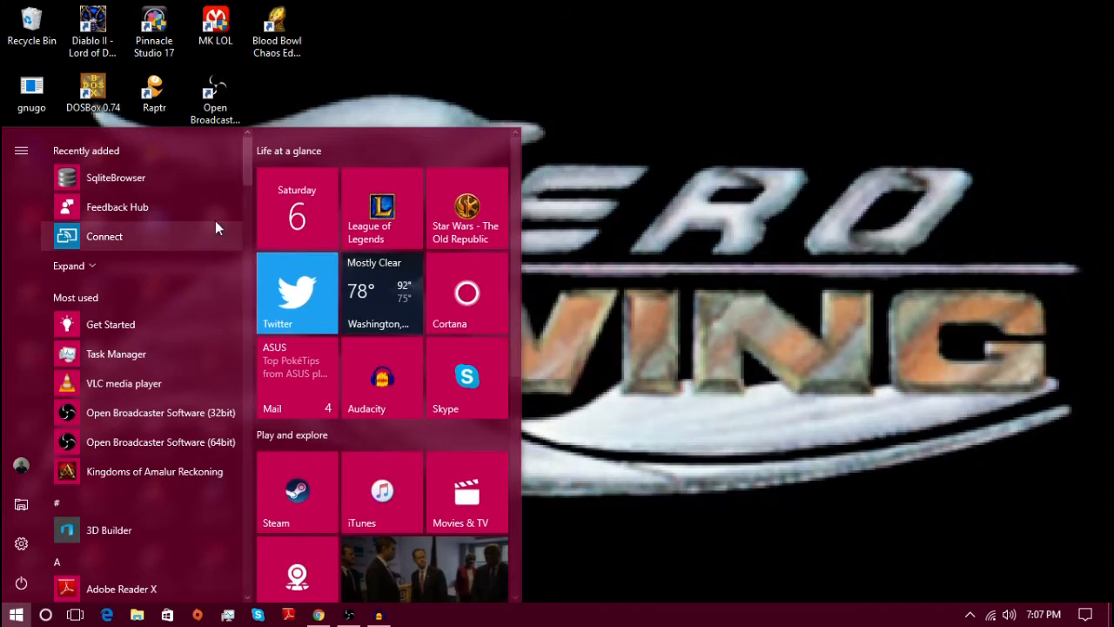
{"action": "left_click", "coordinate": [172, 179]}
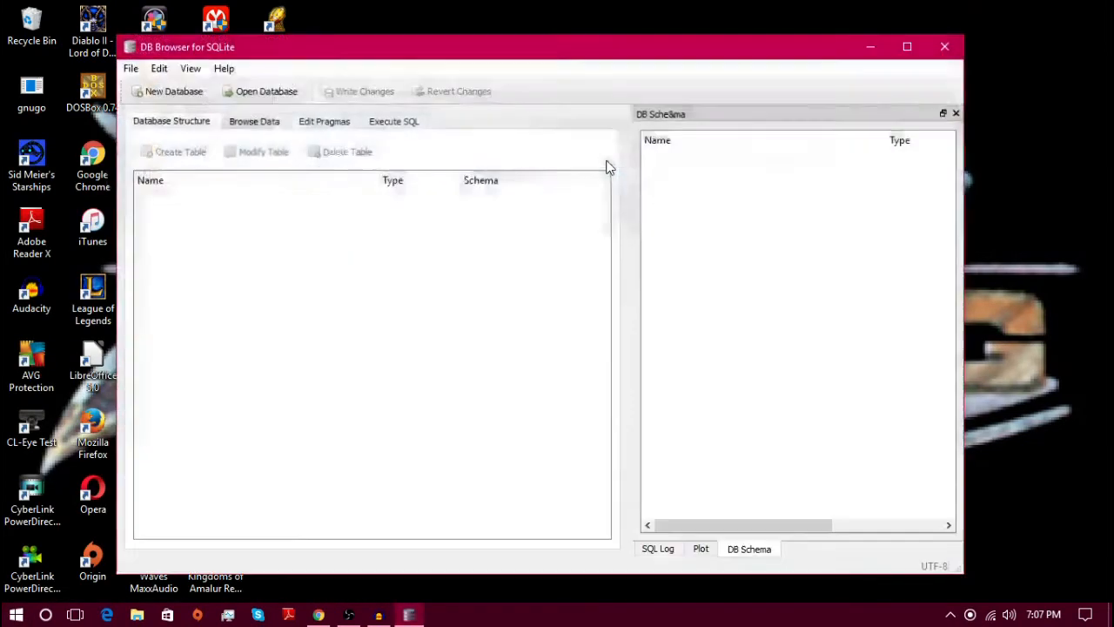
{"action": "left_click_drag", "start_coordinate": [597, 54], "coordinate": [623, 58]}
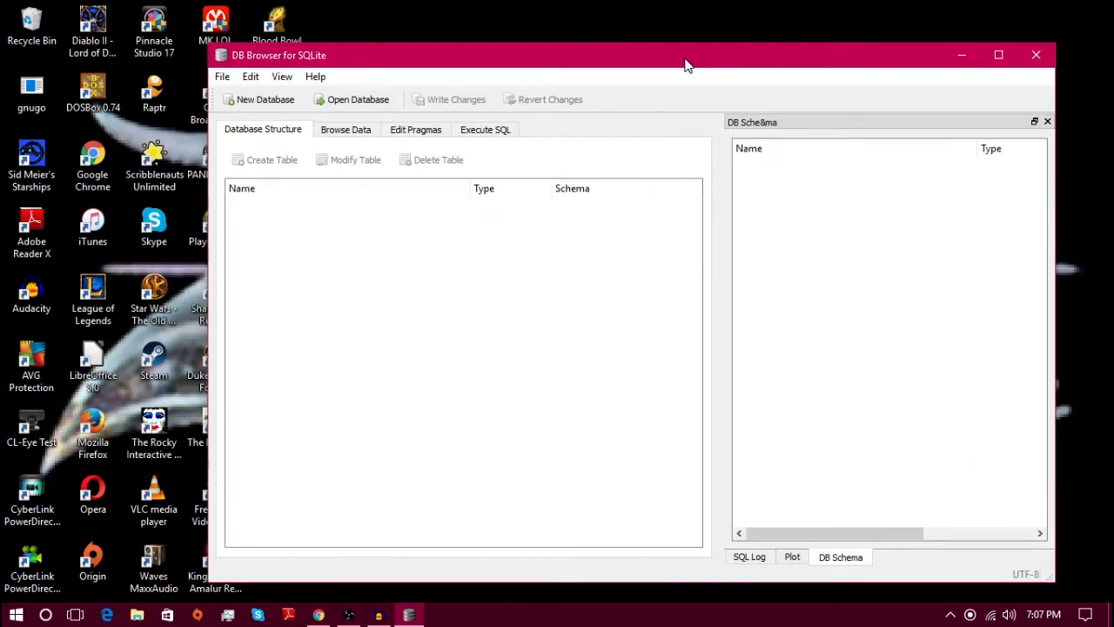
- Focus the DB Browser window and switch to Browse Data
{"action": "left_click", "coordinate": [16, 614]}
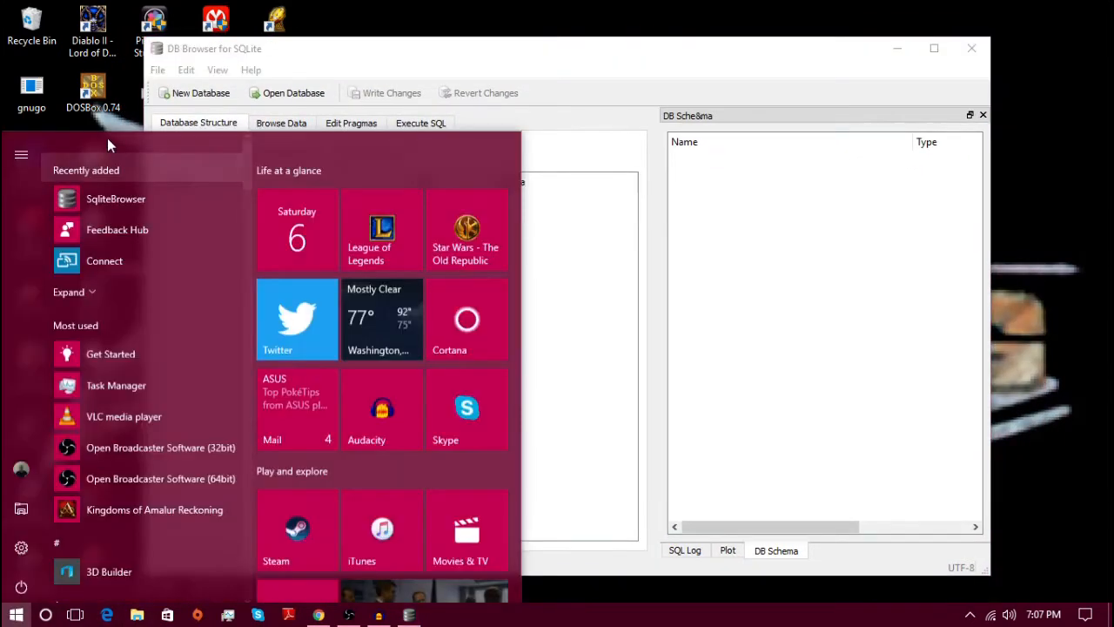
{"action": "left_click", "coordinate": [627, 70]}
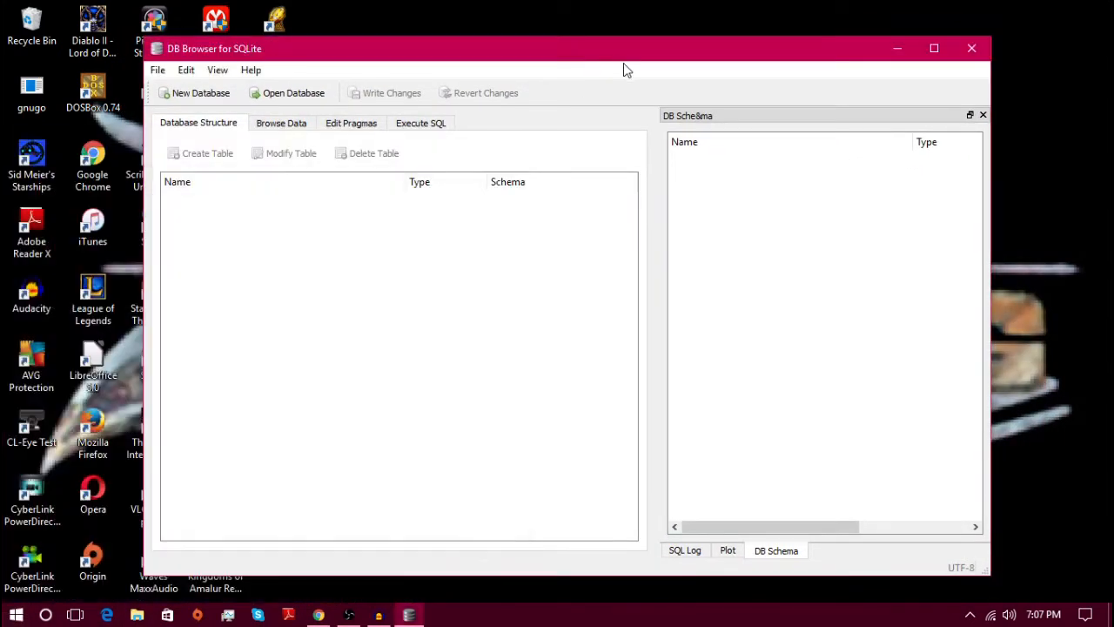
{"action": "left_click", "coordinate": [276, 125]}
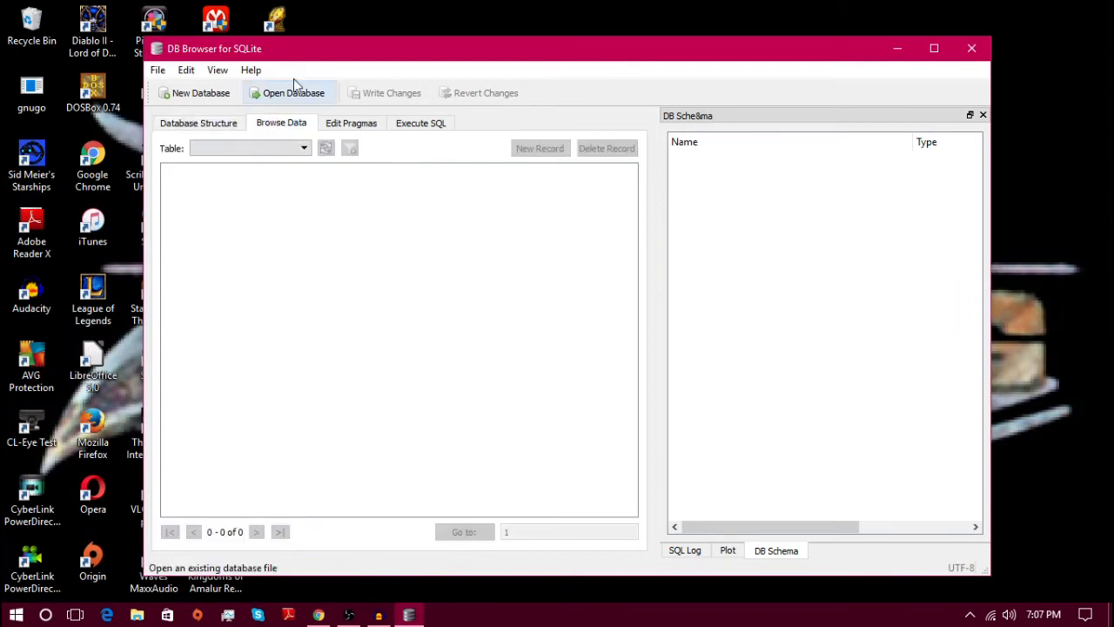
- Open the Tantric Hydra.db save from the Campaigns folder
{"action": "left_click", "coordinate": [293, 93]}
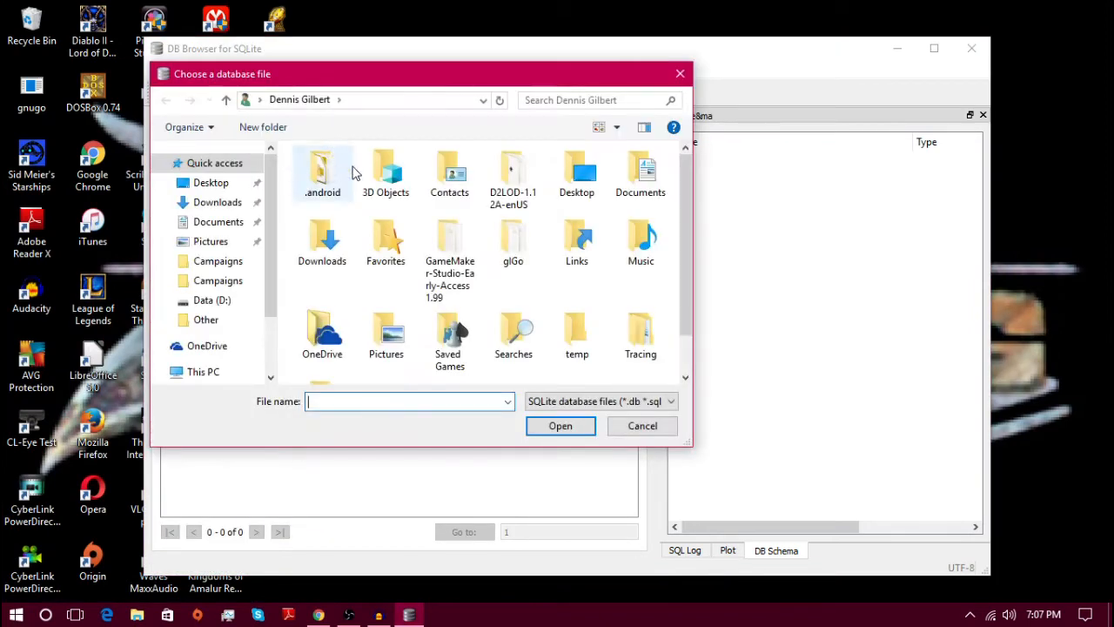
{"action": "left_click", "coordinate": [217, 281]}
{"action": "left_click", "coordinate": [341, 208]}
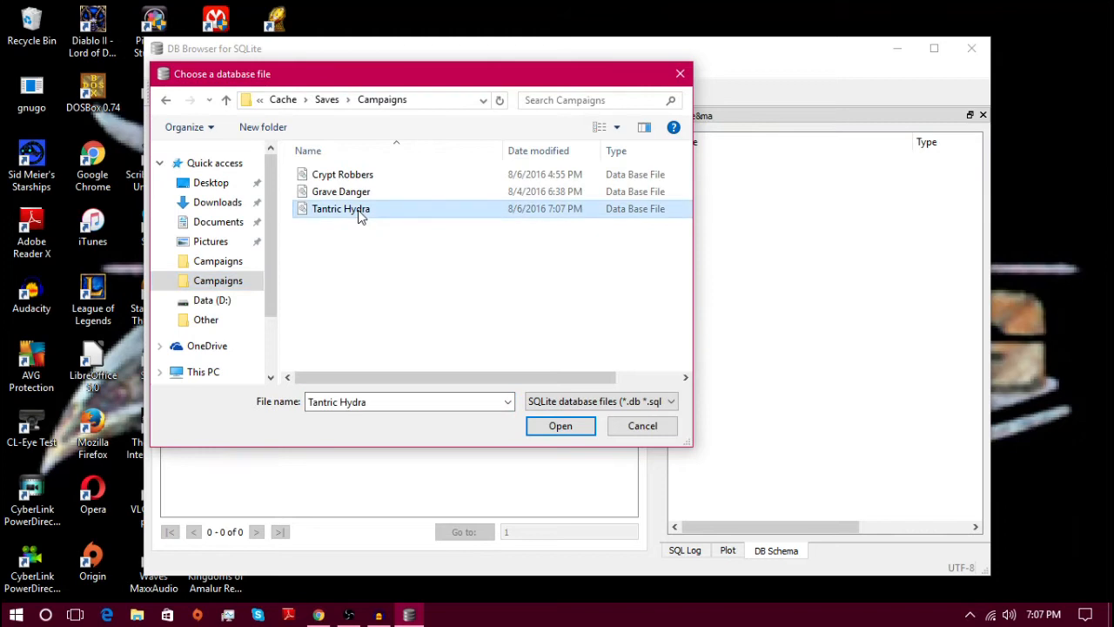
{"action": "left_click", "coordinate": [561, 426]}
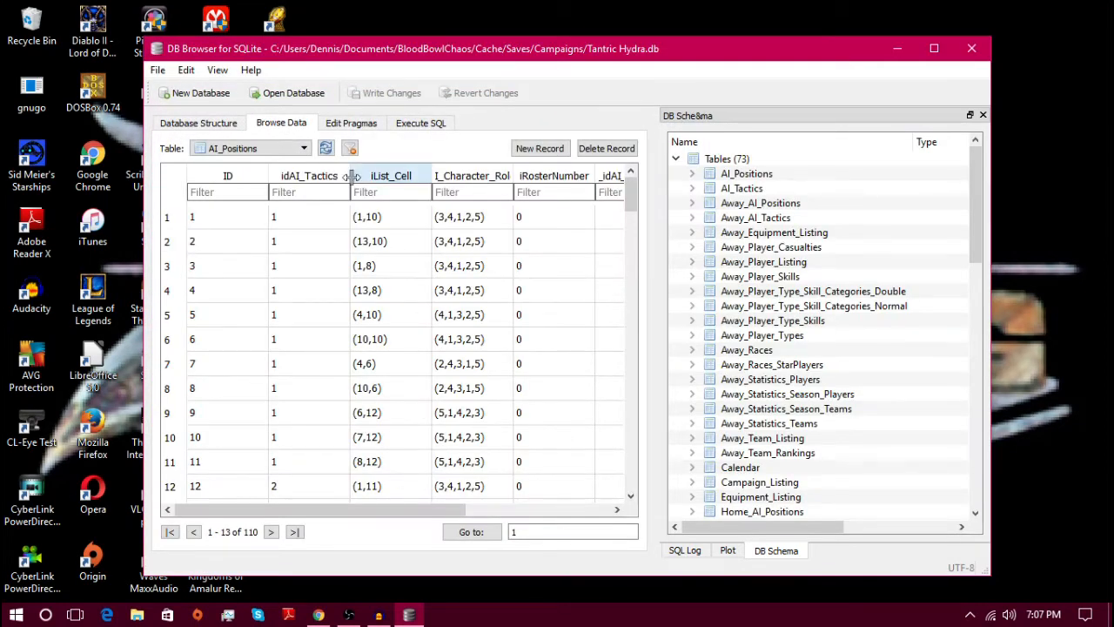
- Browse the Player_Listing table
{"action": "left_click", "coordinate": [253, 148]}
{"action": "scroll", "coordinate": [261, 217], "scroll_direction": "down", "scroll_amount": 5}
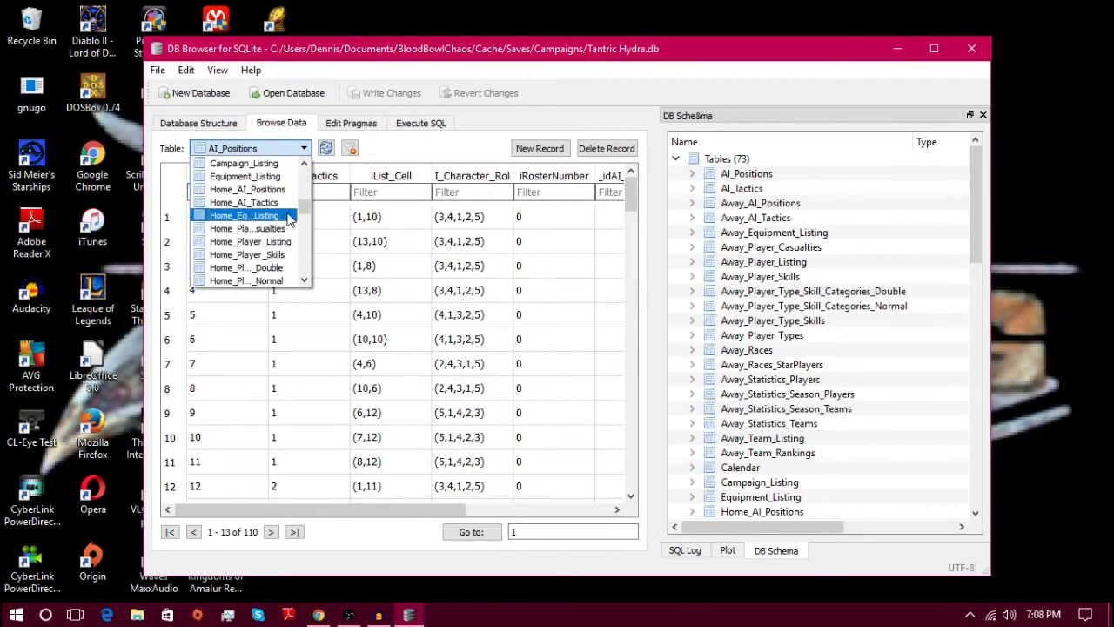
{"action": "scroll", "coordinate": [282, 237], "scroll_direction": "down", "scroll_amount": 3}
{"action": "scroll", "coordinate": [282, 237], "scroll_direction": "down", "scroll_amount": 3}
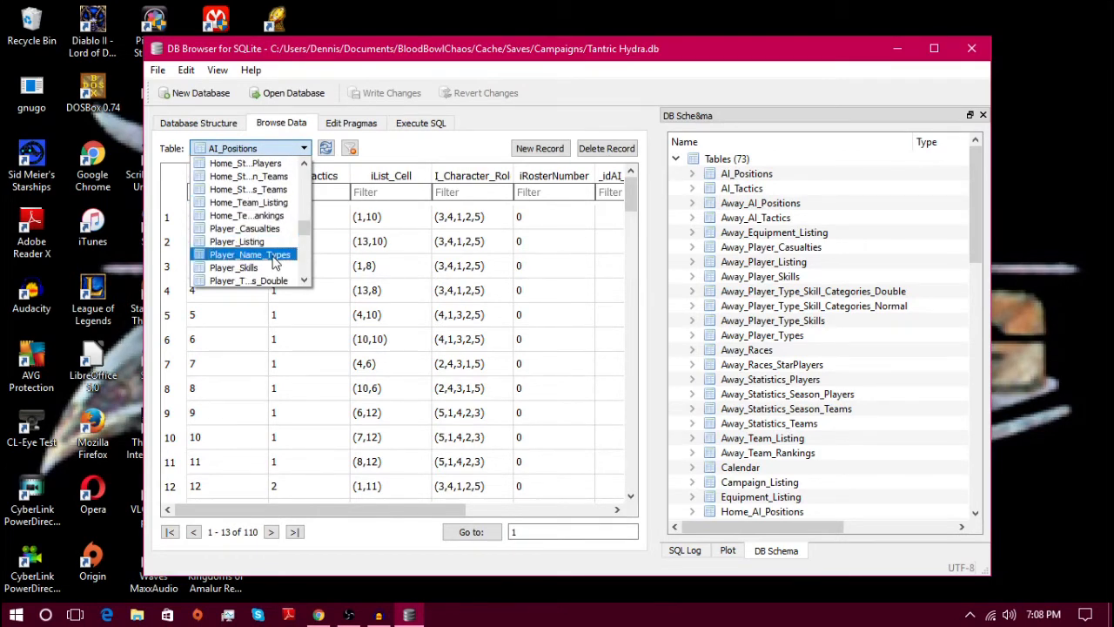
{"action": "left_click", "coordinate": [237, 241]}
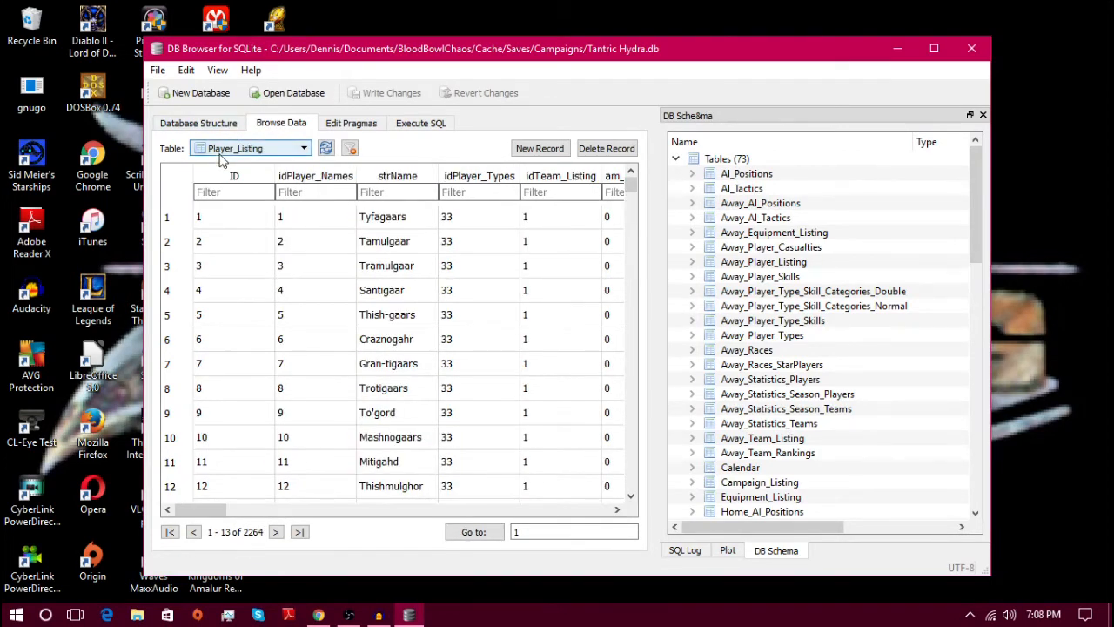
{"action": "scroll", "coordinate": [876, 286], "scroll_direction": "down", "scroll_amount": 5}
{"action": "scroll", "coordinate": [875, 286], "scroll_direction": "down", "scroll_amount": 3}
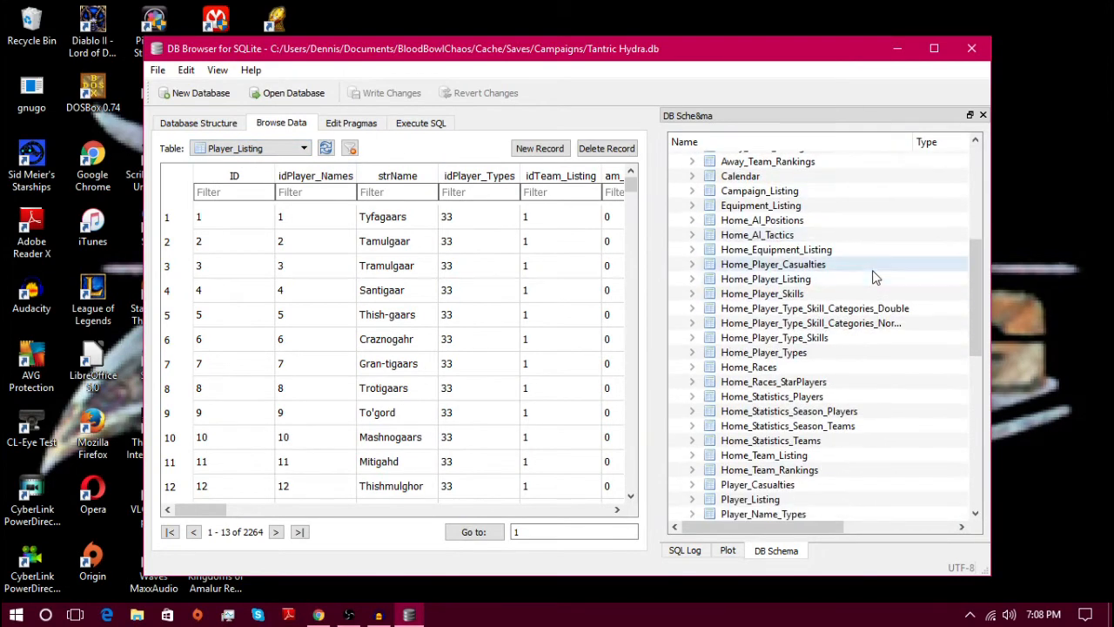
{"action": "scroll", "coordinate": [876, 286], "scroll_direction": "down", "scroll_amount": 3}
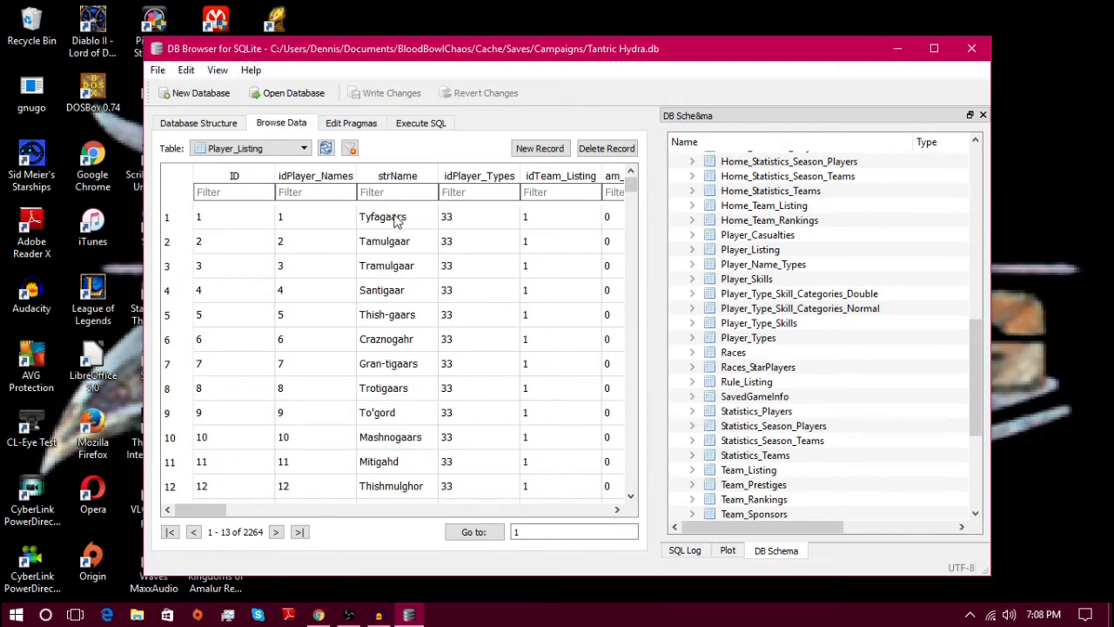
{"action": "scroll", "coordinate": [410, 331], "scroll_direction": "down", "scroll_amount": 3}
{"action": "scroll", "coordinate": [413, 339], "scroll_direction": "down", "scroll_amount": 3}
{"action": "scroll", "coordinate": [412, 340], "scroll_direction": "down", "scroll_amount": 2}
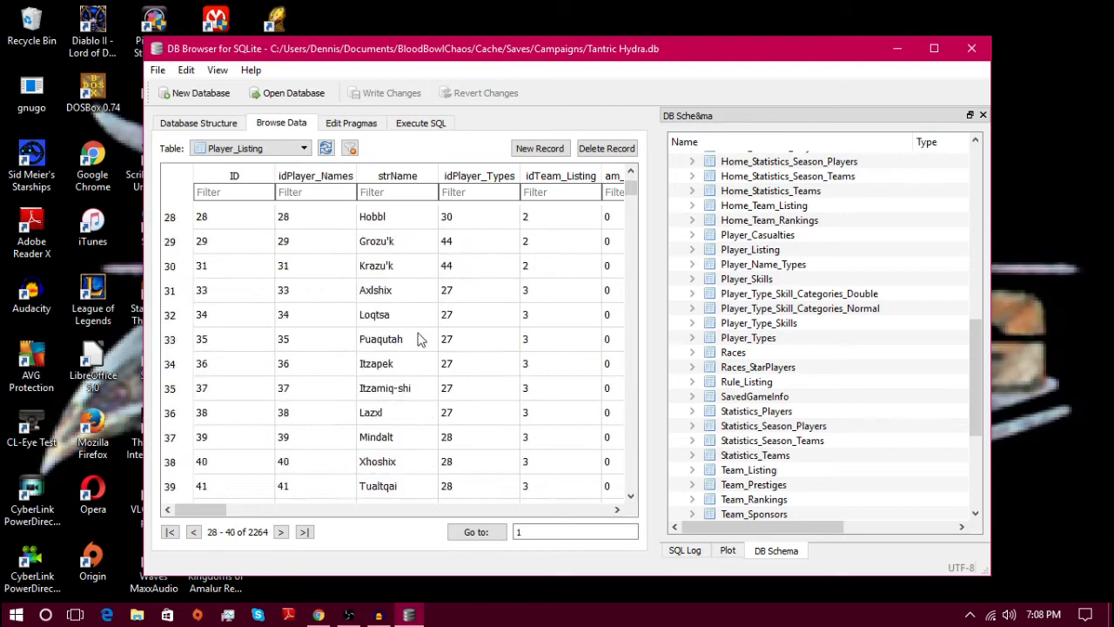
{"action": "scroll", "coordinate": [420, 338], "scroll_direction": "up", "scroll_amount": 4}
{"action": "scroll", "coordinate": [427, 314], "scroll_direction": "up", "scroll_amount": 3}
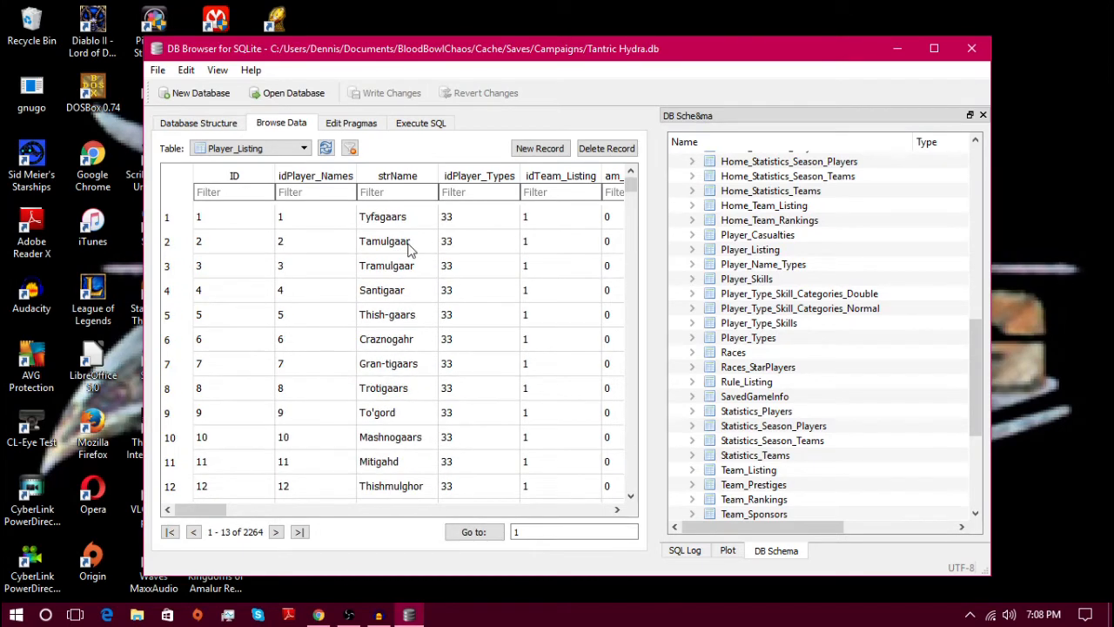
{"action": "scroll", "coordinate": [402, 243], "scroll_direction": "down", "scroll_amount": 3}
{"action": "scroll", "coordinate": [406, 253], "scroll_direction": "down", "scroll_amount": 2}
{"action": "scroll", "coordinate": [409, 296], "scroll_direction": "down", "scroll_amount": 3}
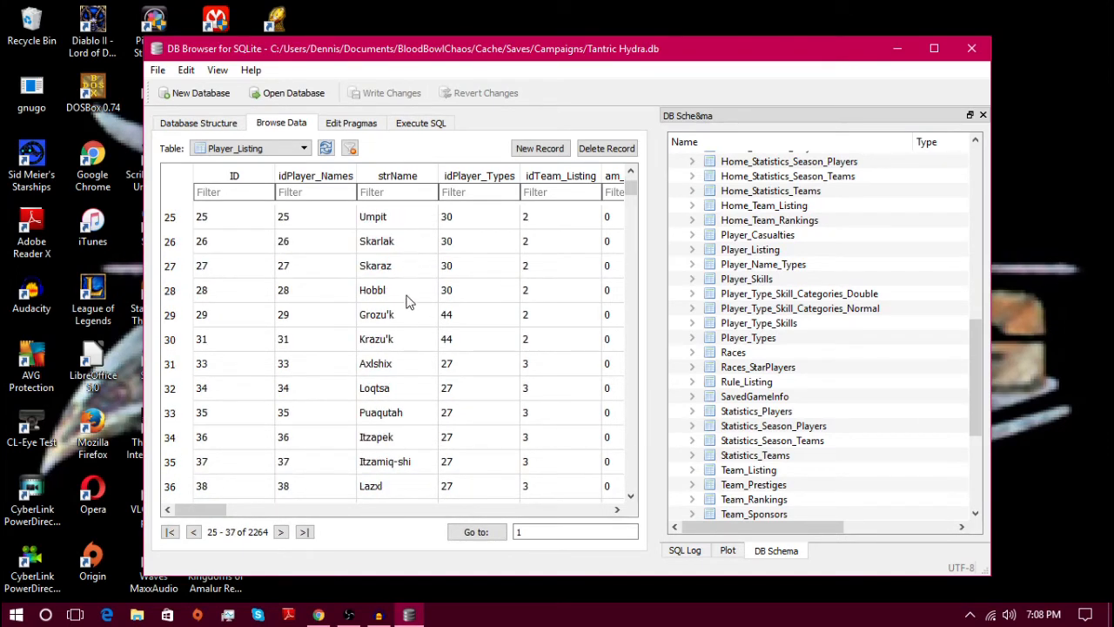
{"action": "scroll", "coordinate": [409, 307], "scroll_direction": "up", "scroll_amount": 3}
{"action": "scroll", "coordinate": [401, 305], "scroll_direction": "up", "scroll_amount": 3}
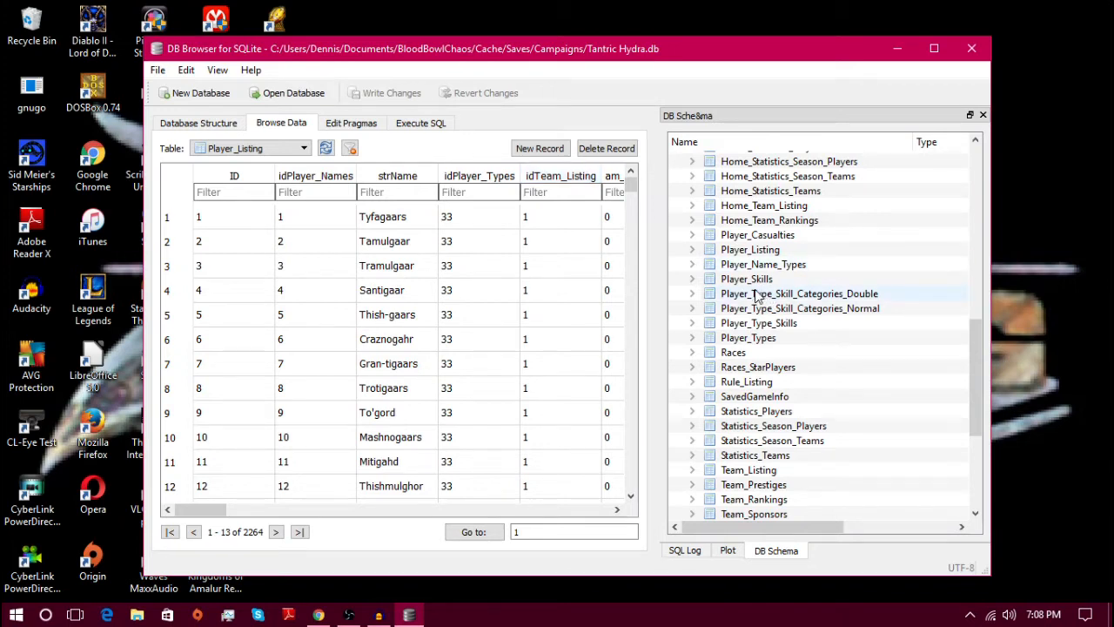
{"action": "type", "text": "394"}
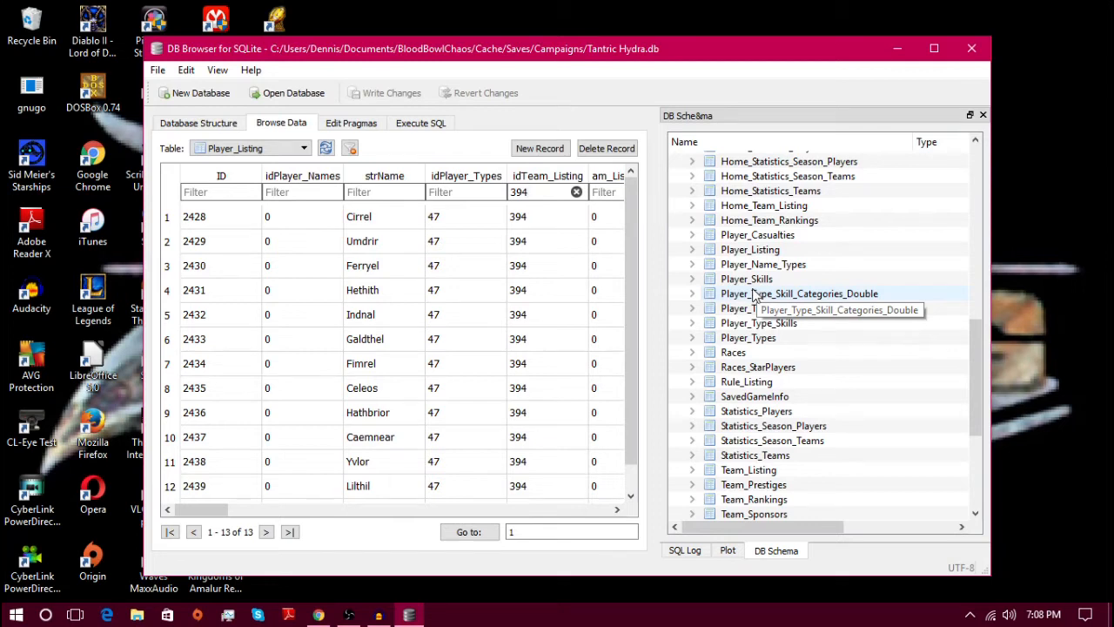
{"action": "scroll", "coordinate": [400, 296], "scroll_direction": "down", "scroll_amount": 1}
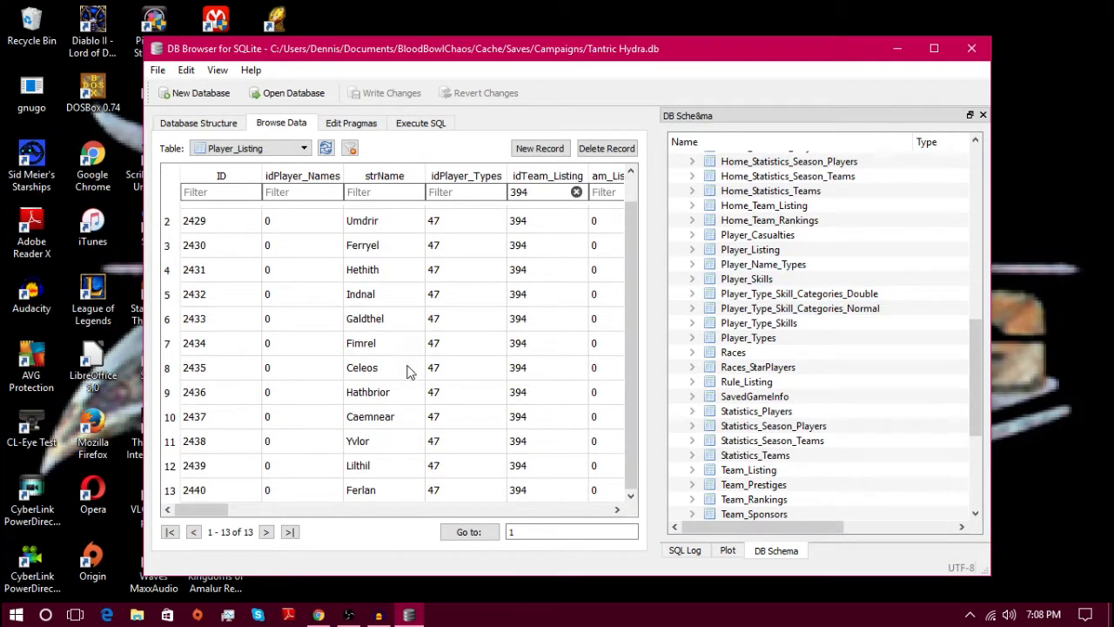
{"action": "scroll", "coordinate": [399, 435], "scroll_direction": "up", "scroll_amount": 1}
{"action": "scroll", "coordinate": [349, 275], "scroll_direction": "down", "scroll_amount": 1}
{"action": "scroll", "coordinate": [385, 386], "scroll_direction": "up", "scroll_amount": 1}
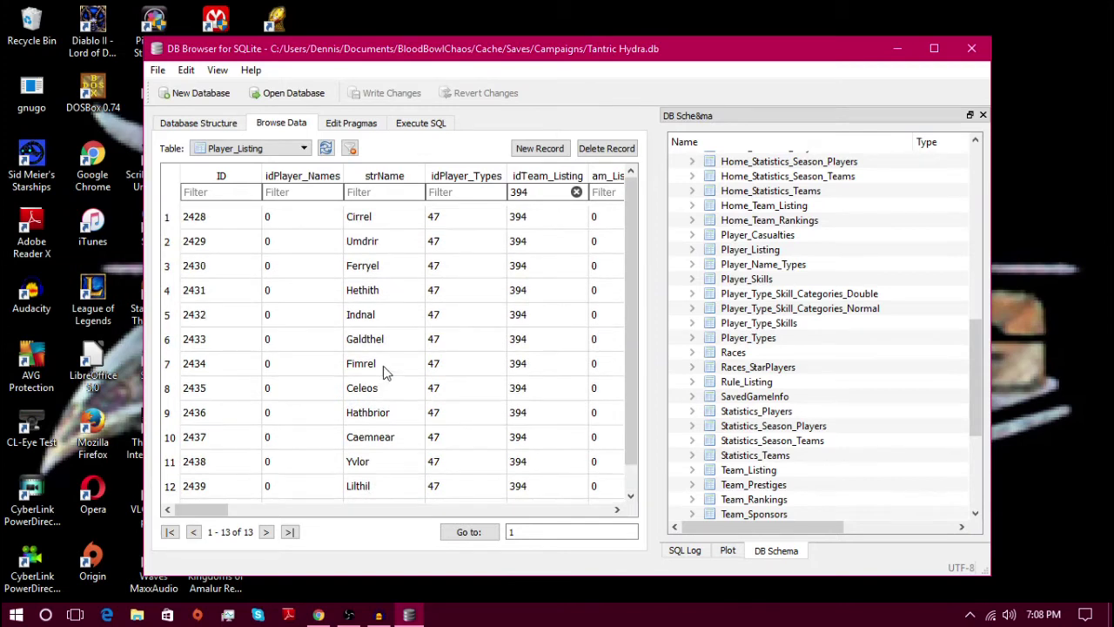
- Start editing the first player's name, Cirrel
{"action": "left_click", "coordinate": [394, 217]}
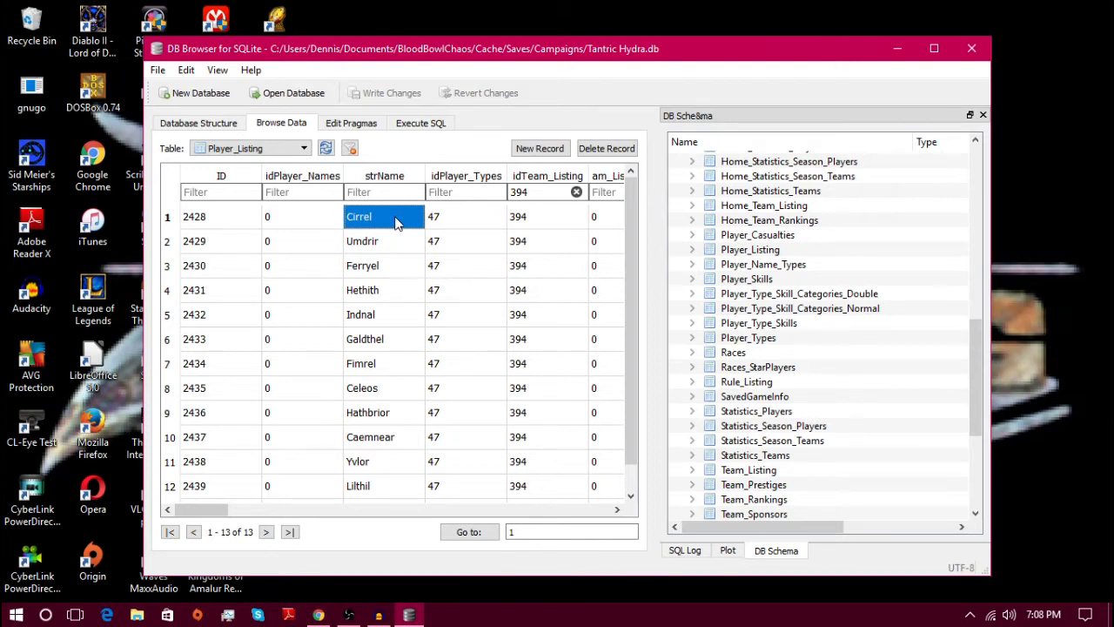
{"action": "double_click", "coordinate": [396, 222]}
- Replace Cirrel's name with a new one and change his player type from 47 to 51
{"action": "key", "text": "BackSpace"}
{"action": "type", "text": "Fuck"}
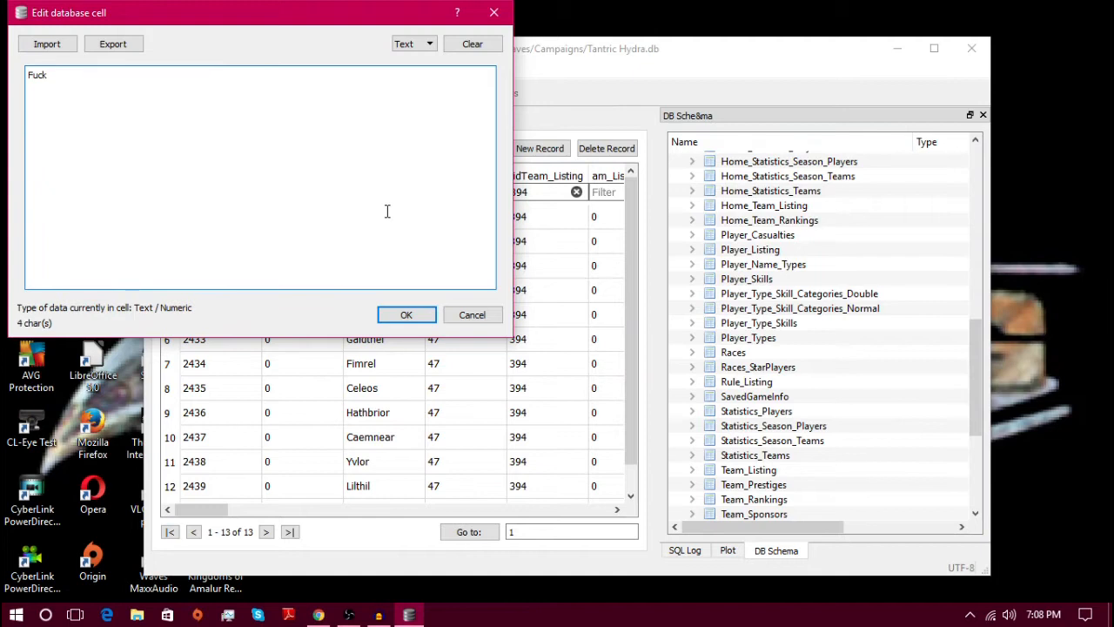
{"action": "type", "text": "ernuts"}
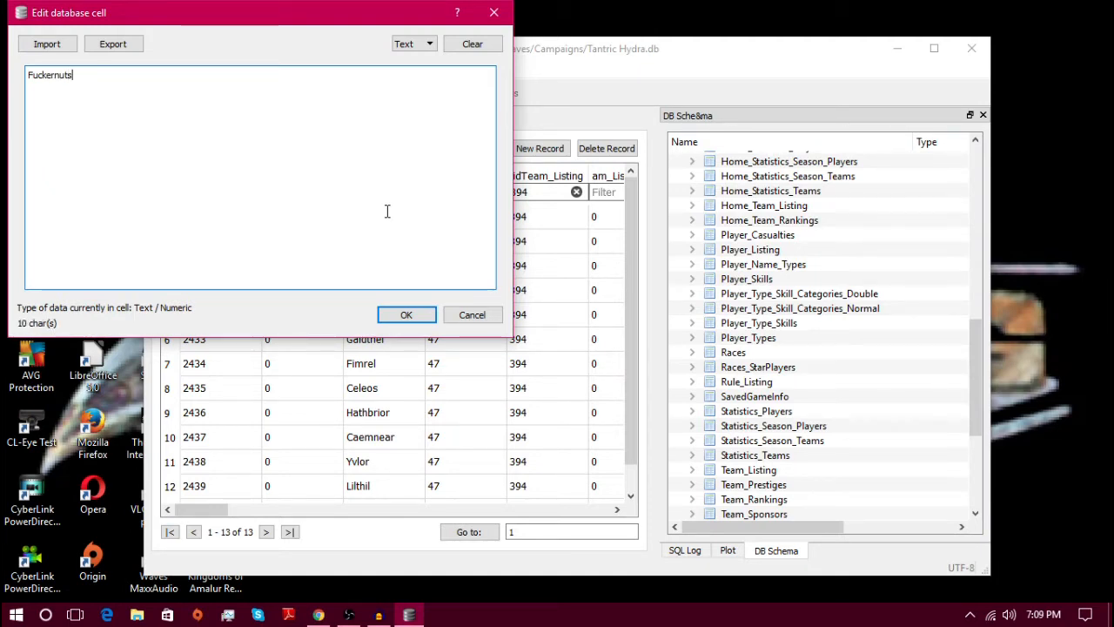
{"action": "left_click", "coordinate": [406, 315]}
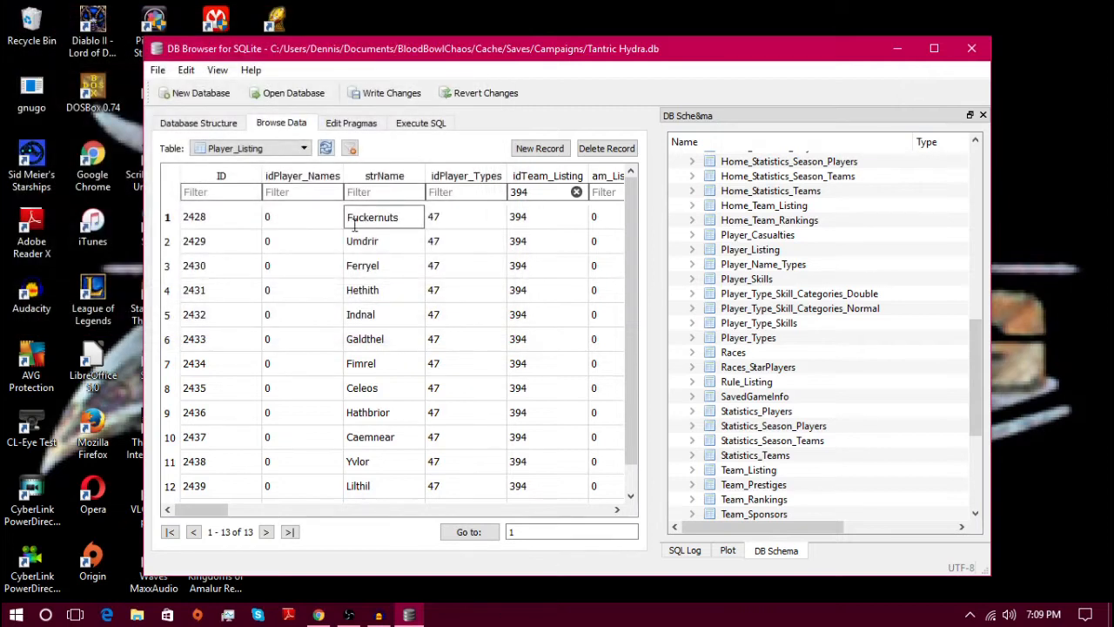
{"action": "left_click", "coordinate": [442, 220]}
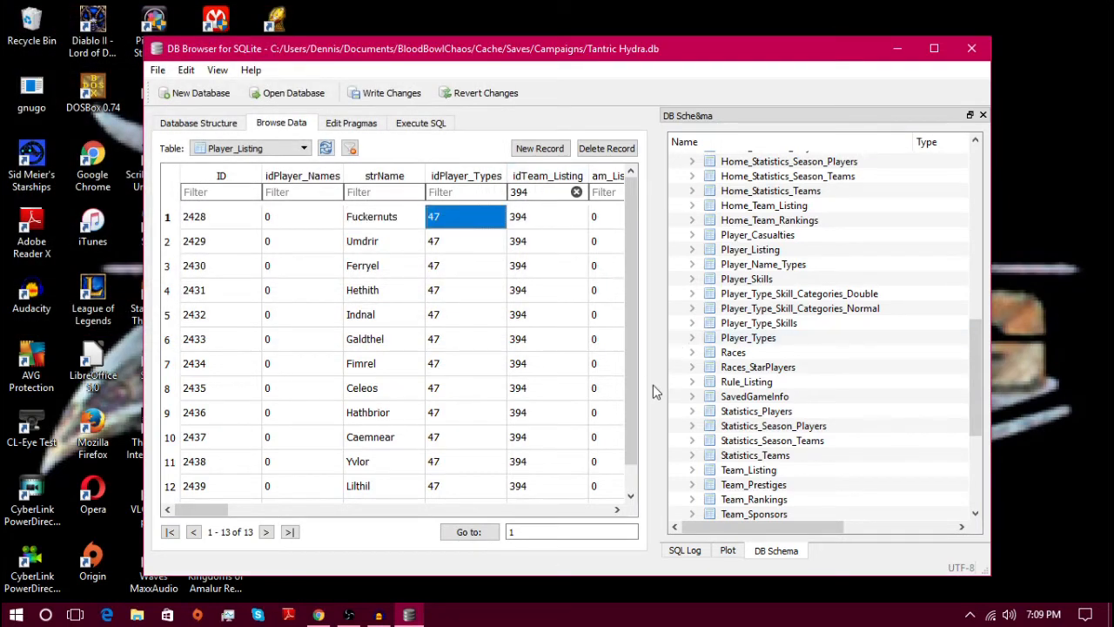
{"action": "type", "text": "51"}
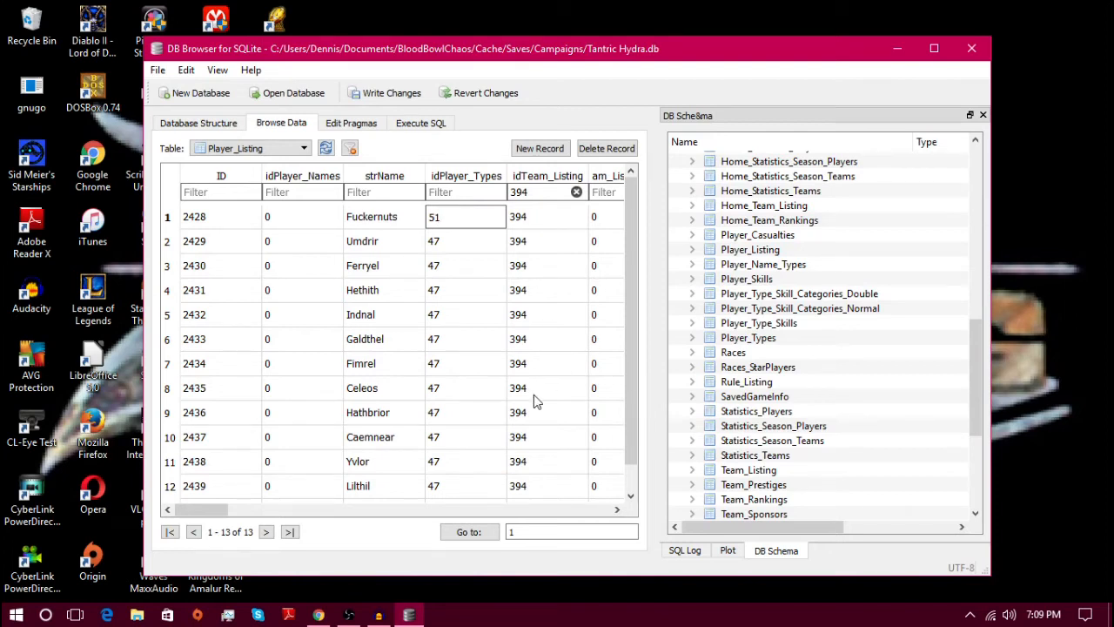
{"action": "mouse_move", "coordinate": [202, 510]}
{"action": "left_mouse_down"}
{"action": "mouse_move", "coordinate": [318, 509]}
{"action": "mouse_move", "coordinate": [291, 499]}
{"action": "mouse_move", "coordinate": [318, 510]}
{"action": "left_mouse_up"}
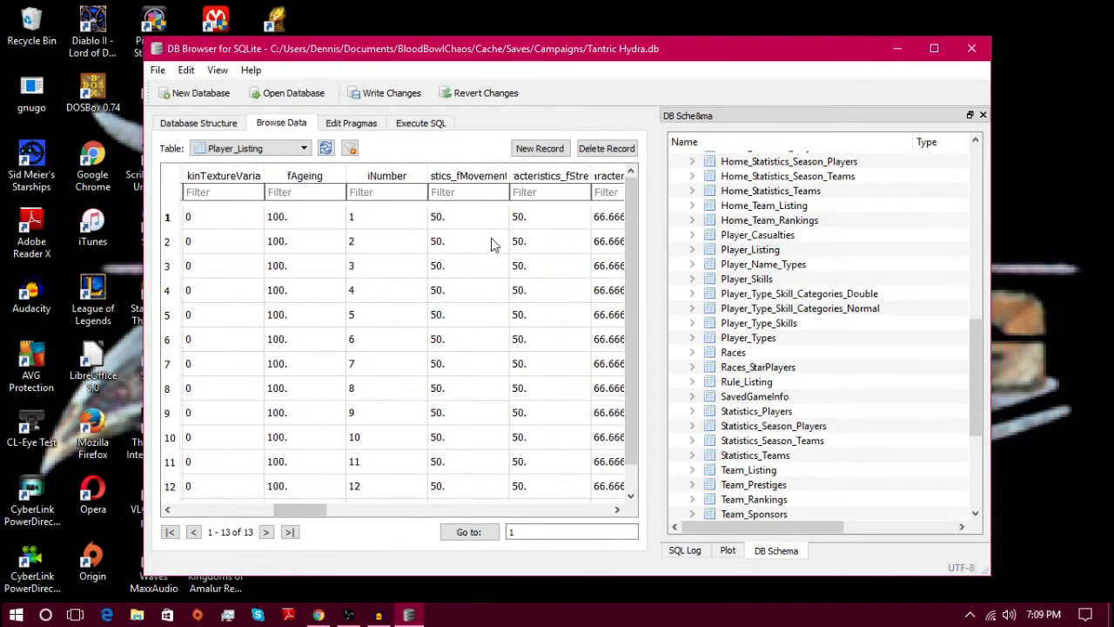
- Set the first player's movement to 100, strength to 120 and agility to 110
{"action": "left_click", "coordinate": [474, 220]}
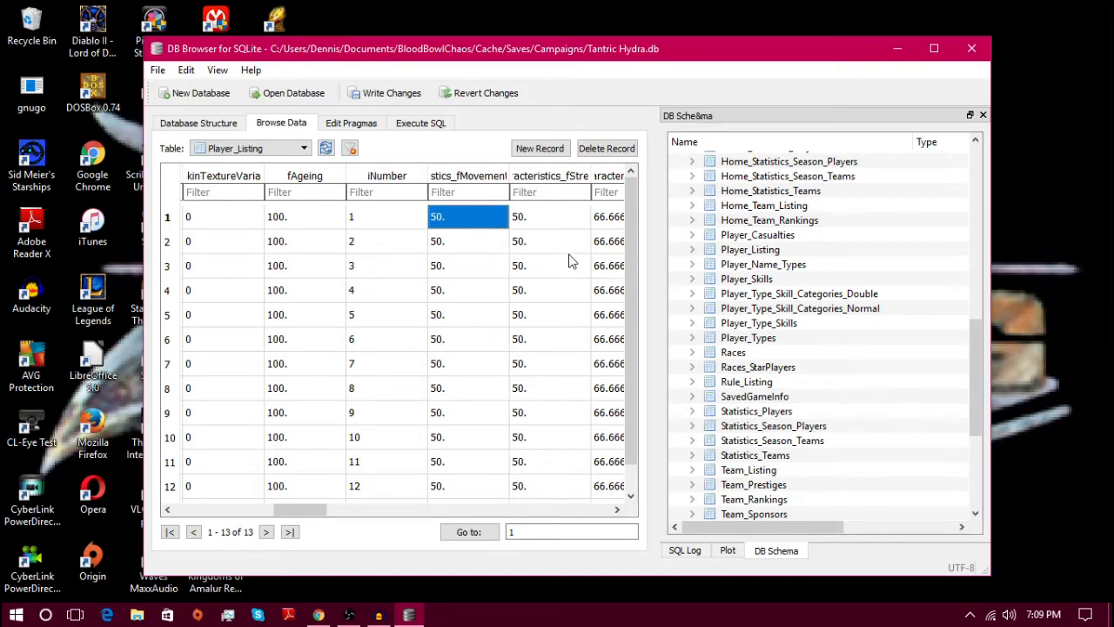
{"action": "type", "text": "100"}
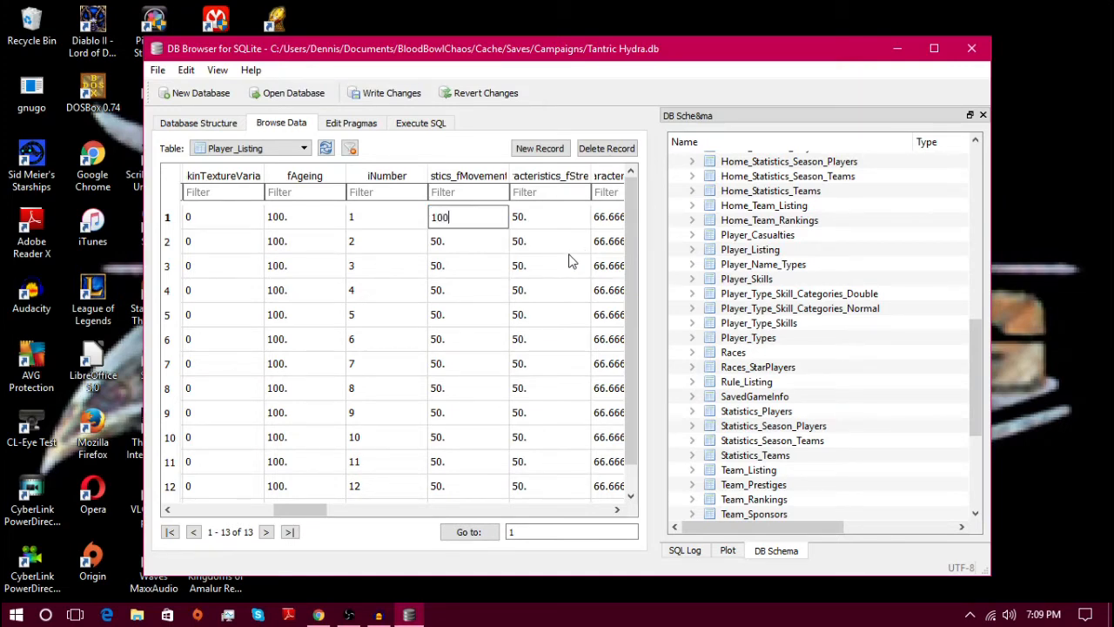
{"action": "left_click", "coordinate": [546, 214]}
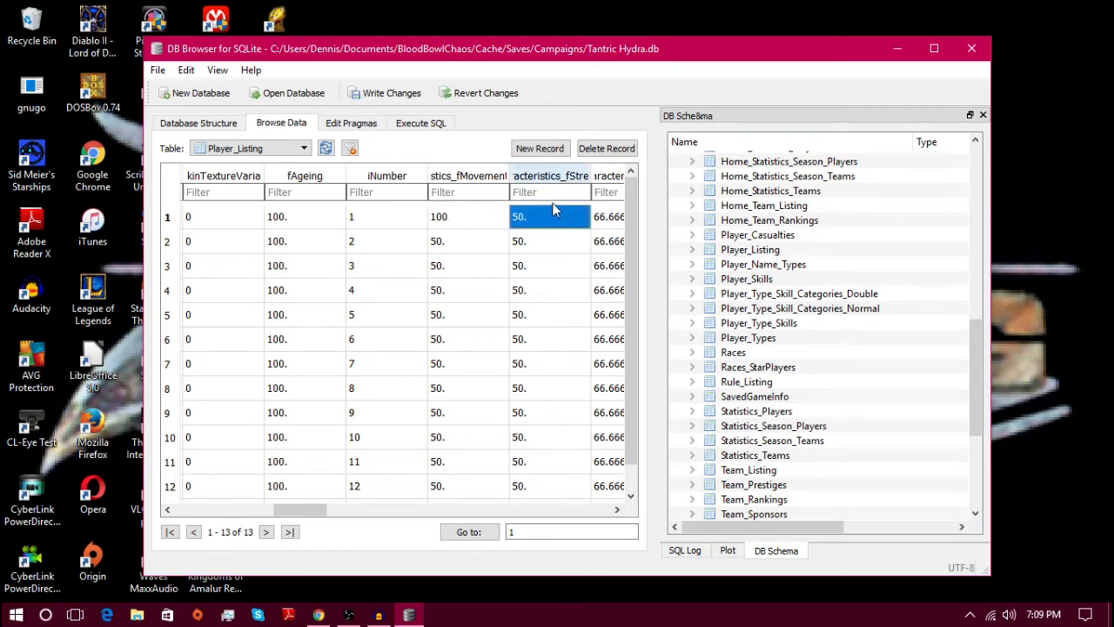
{"action": "type", "text": "120"}
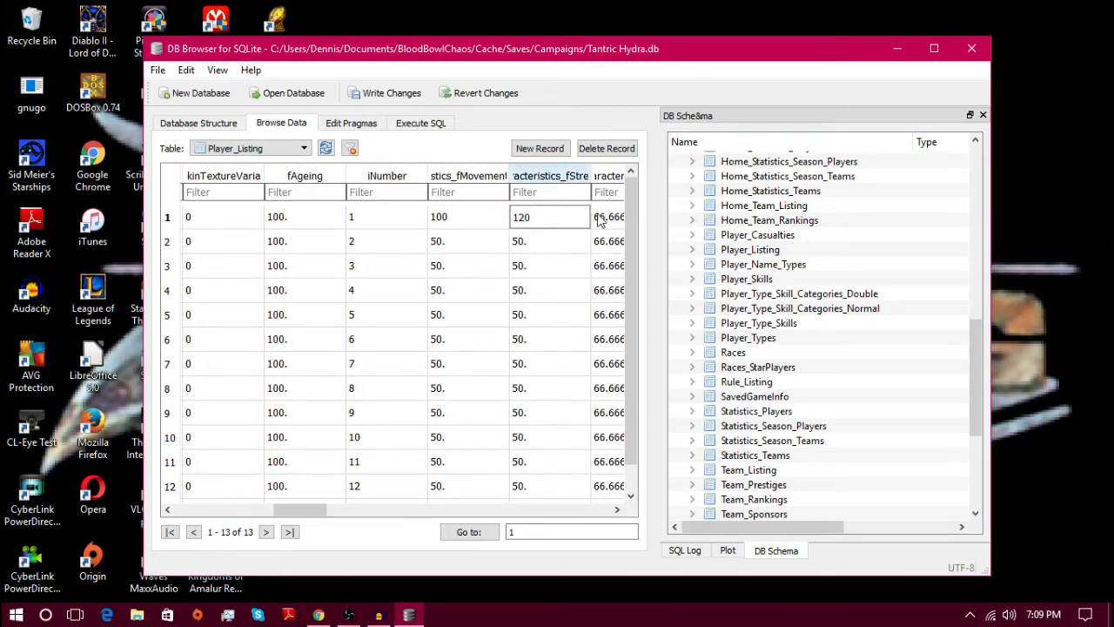
{"action": "left_click", "coordinate": [610, 217]}
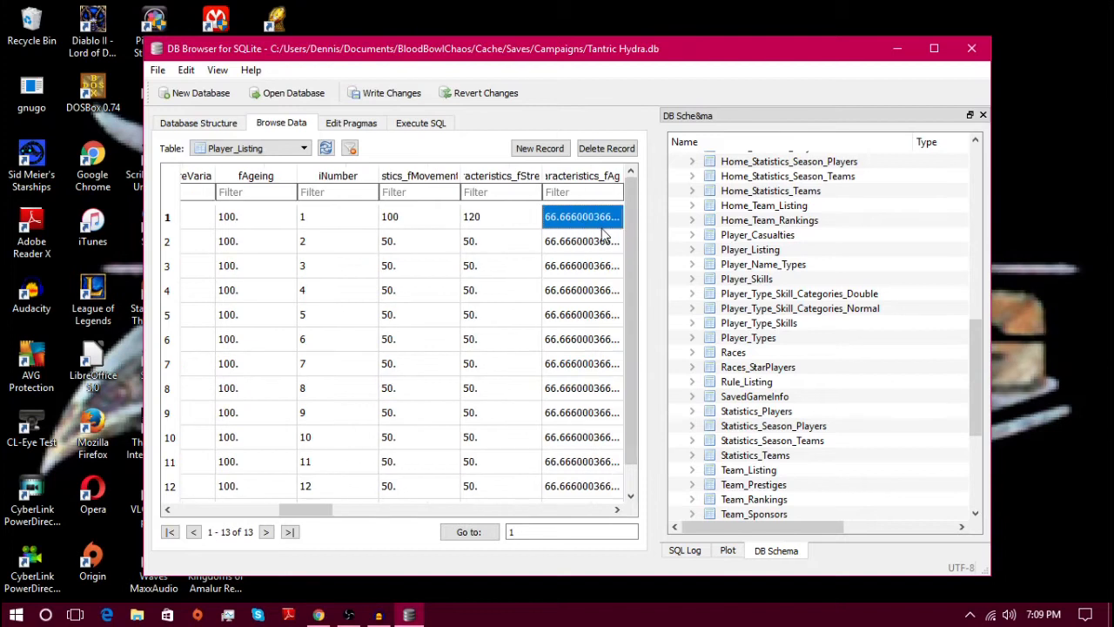
{"action": "type", "text": "110"}
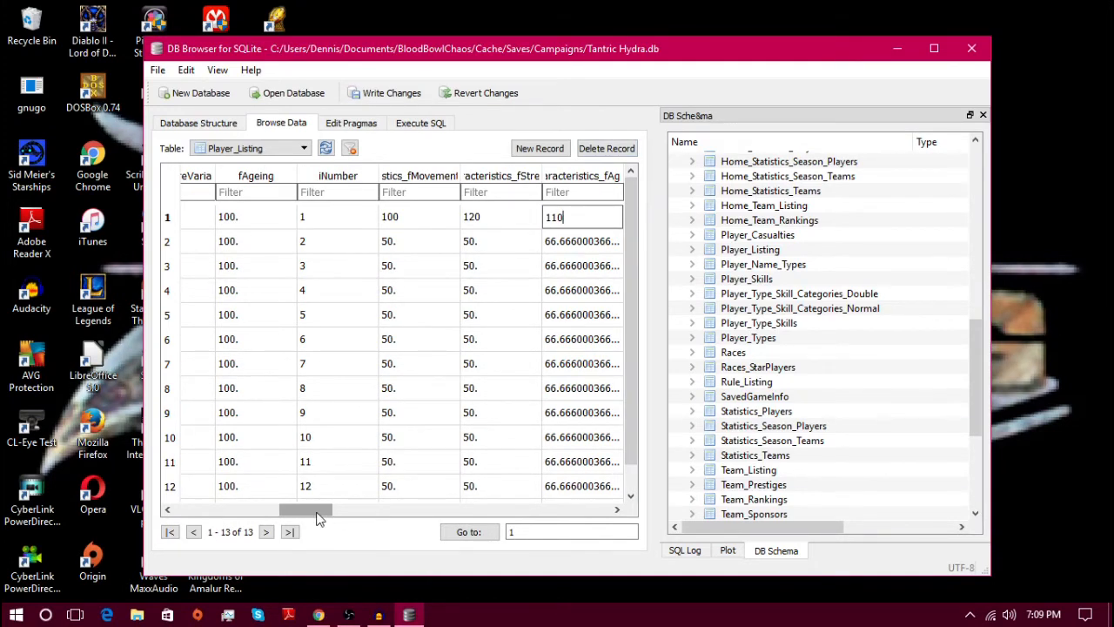
{"action": "left_click_drag", "start_coordinate": [318, 510], "coordinate": [338, 510]}
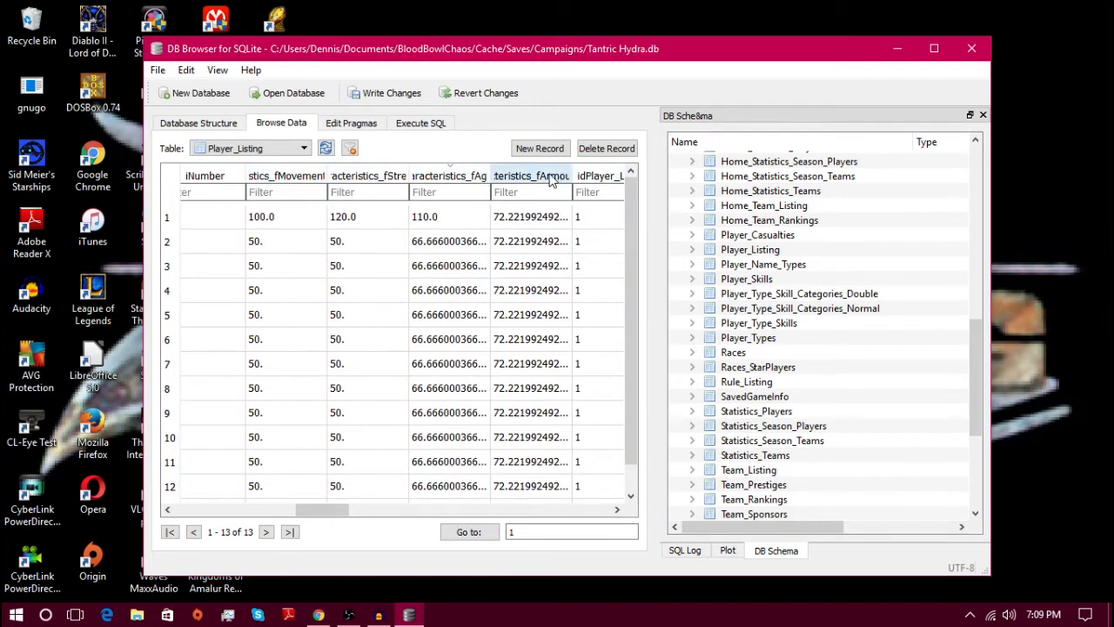
{"action": "left_click", "coordinate": [273, 179]}
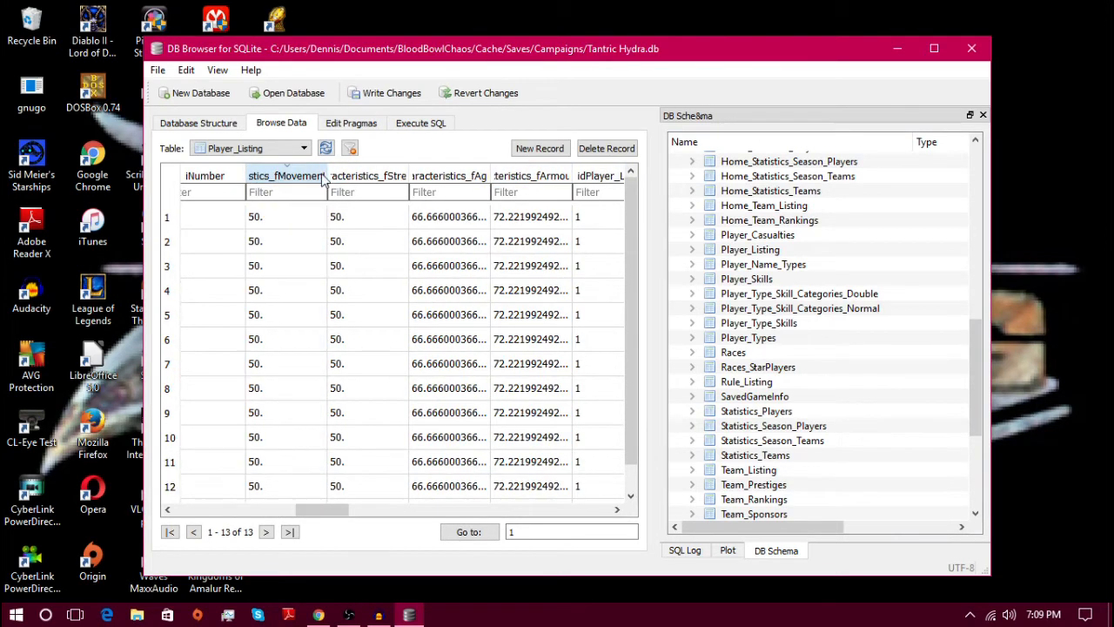
{"action": "left_click", "coordinate": [370, 179]}
{"action": "left_click", "coordinate": [442, 180]}
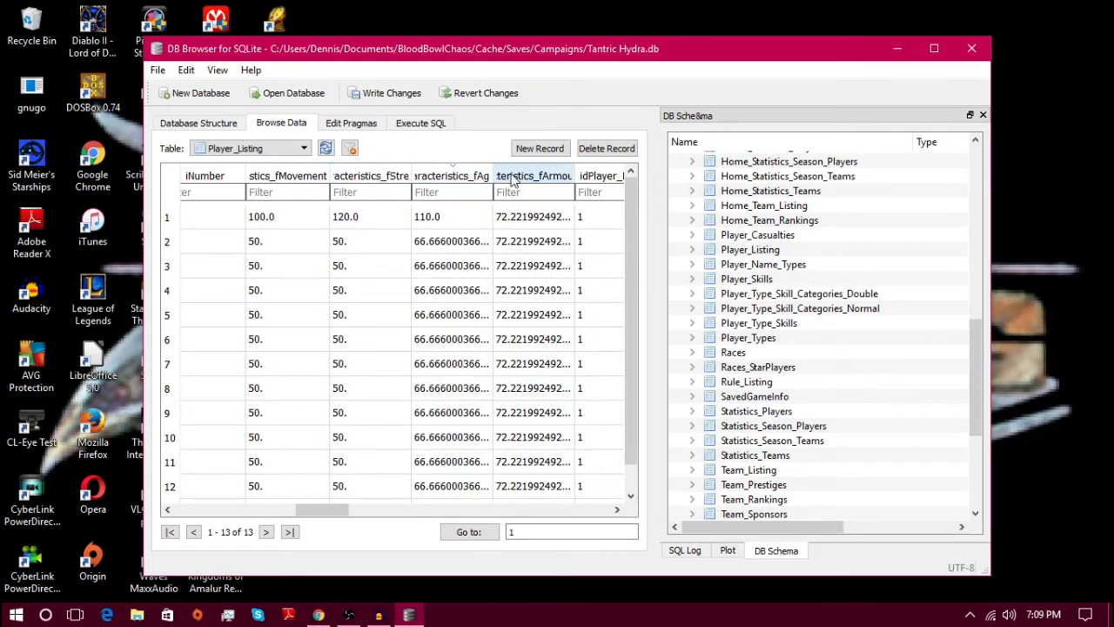
- Set his armour to 100 and sort by strength so the boosted player comes first
{"action": "left_click", "coordinate": [532, 217]}
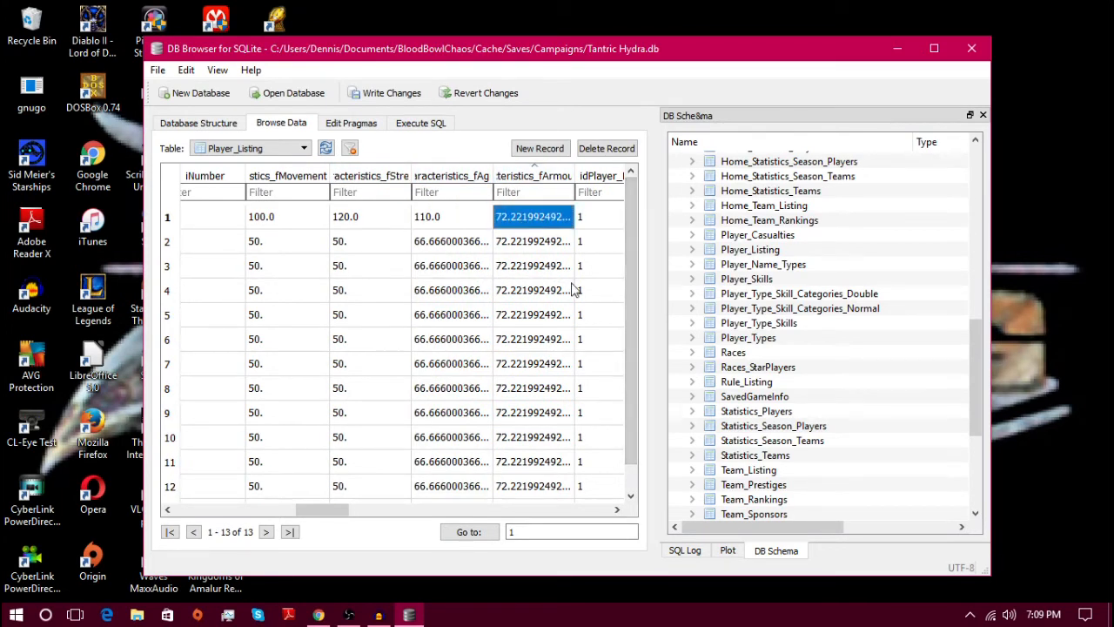
{"action": "type", "text": "100"}
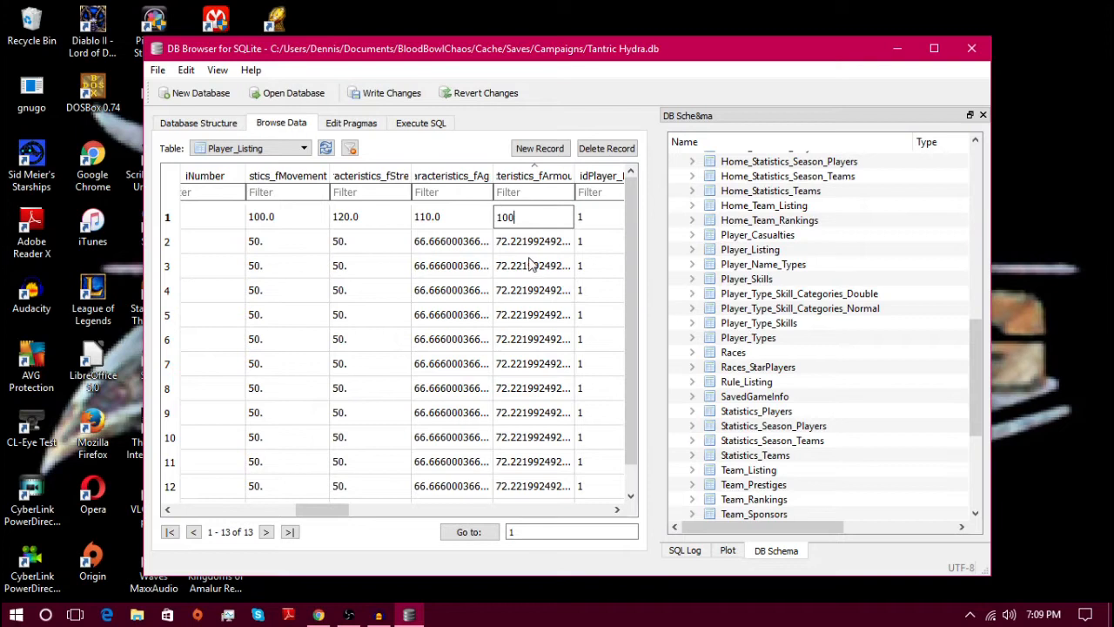
{"action": "left_click", "coordinate": [535, 247]}
{"action": "left_click", "coordinate": [454, 247]}
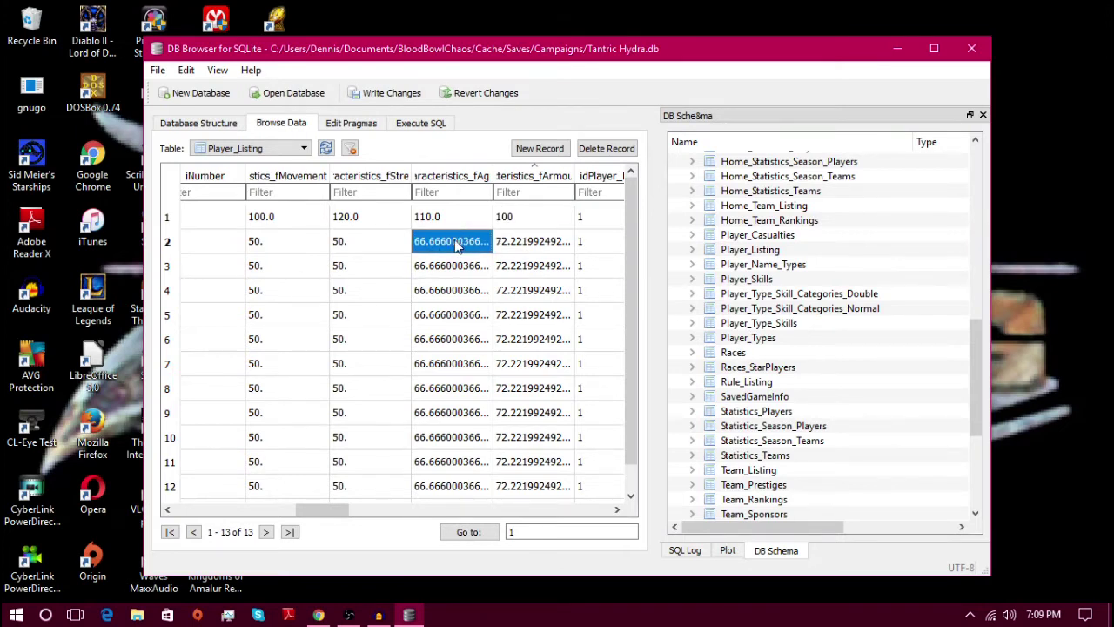
{"action": "left_click", "coordinate": [363, 250]}
{"action": "left_click", "coordinate": [264, 248]}
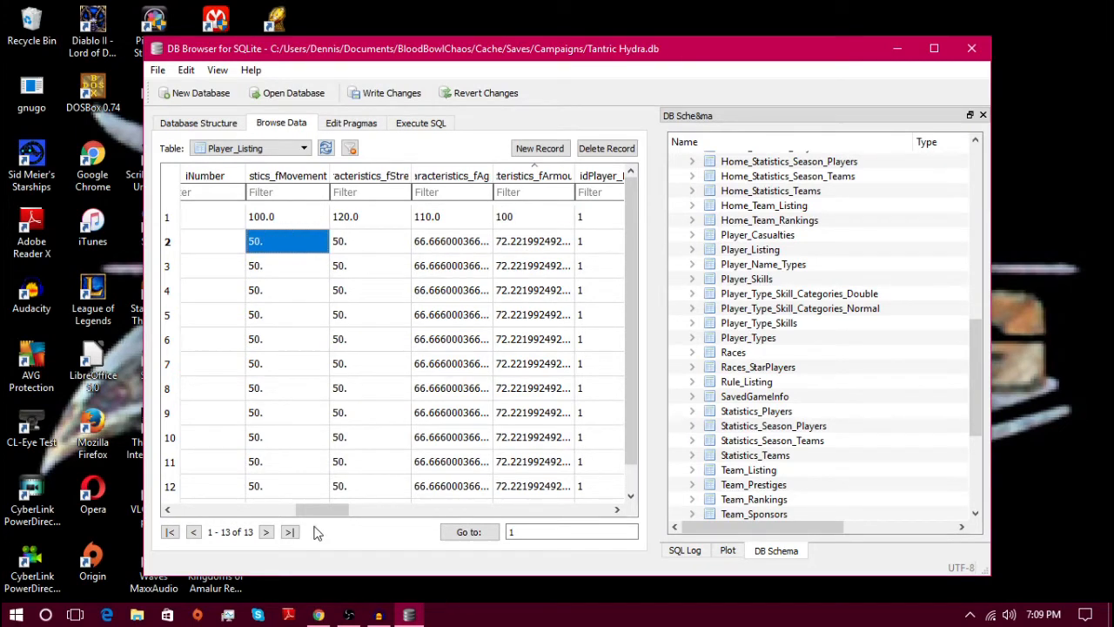
{"action": "left_click_drag", "start_coordinate": [335, 510], "coordinate": [309, 510]}
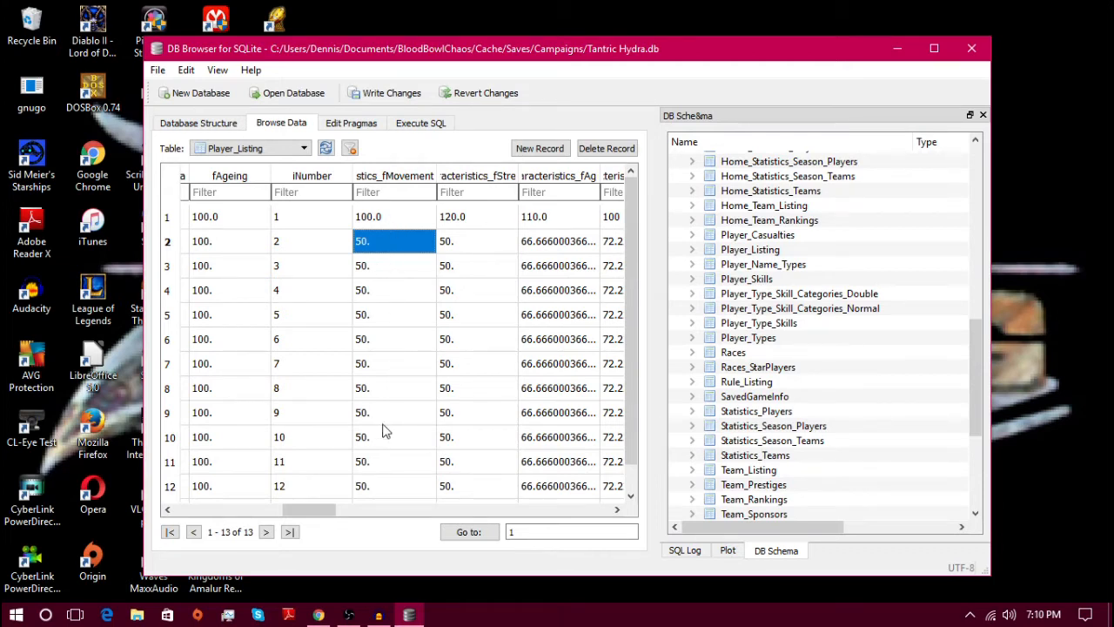
{"action": "left_click", "coordinate": [488, 177]}
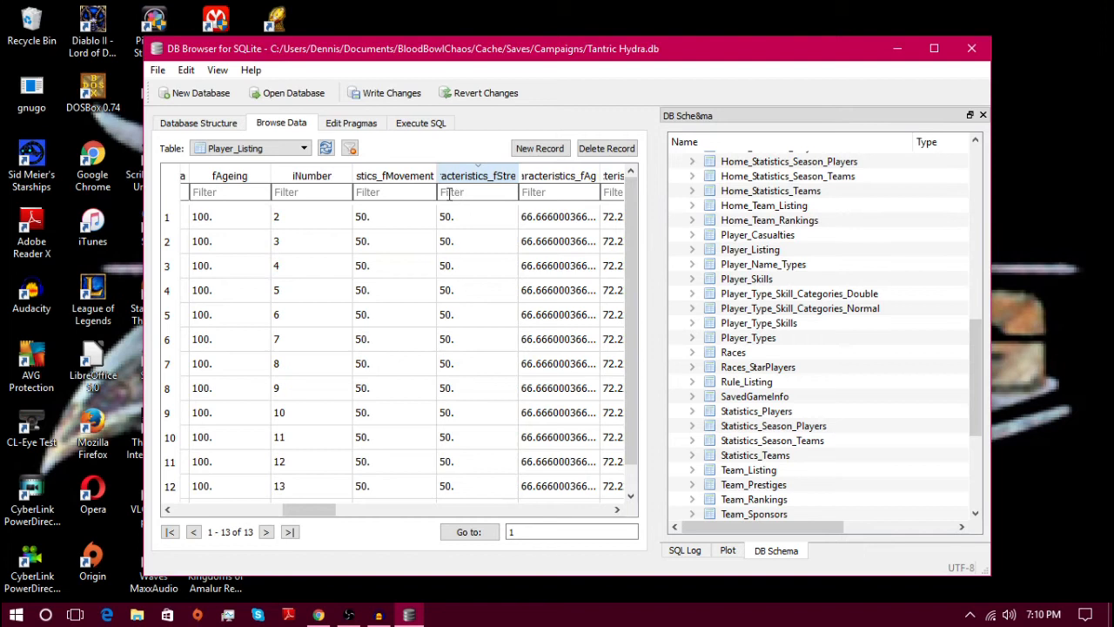
{"action": "left_click", "coordinate": [478, 177]}
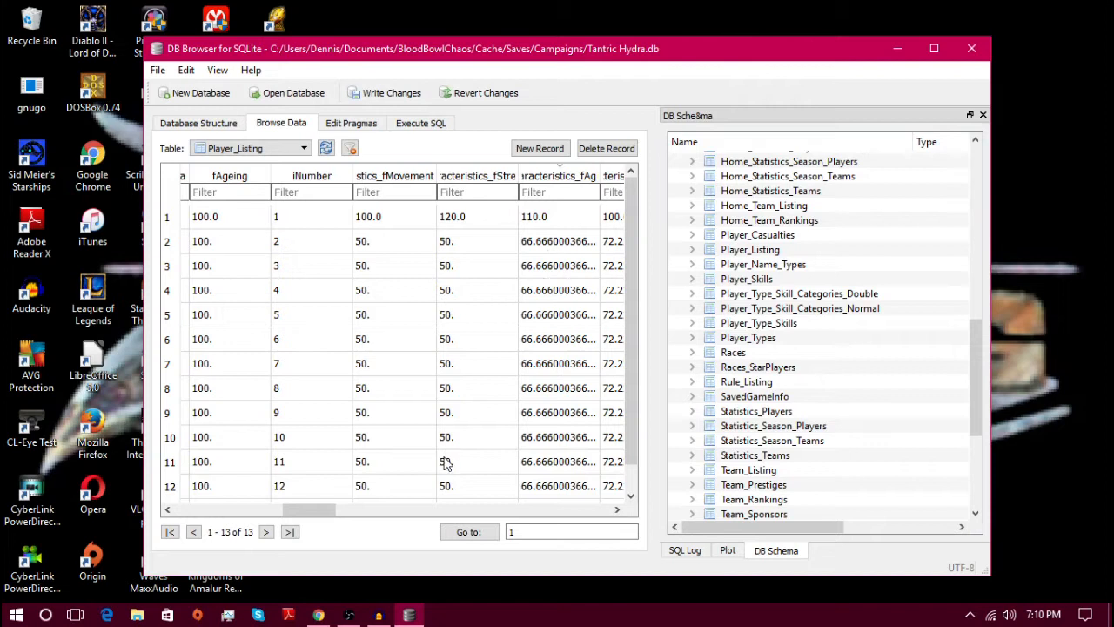
{"action": "left_click_drag", "start_coordinate": [324, 511], "coordinate": [350, 511]}
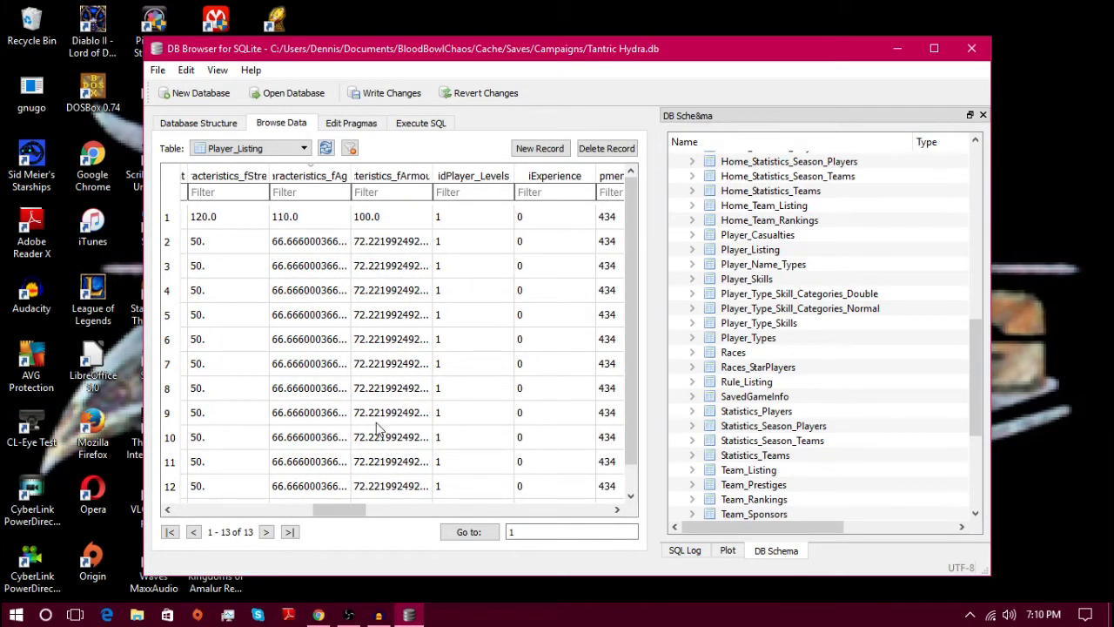
{"action": "left_click_drag", "start_coordinate": [348, 511], "coordinate": [393, 516]}
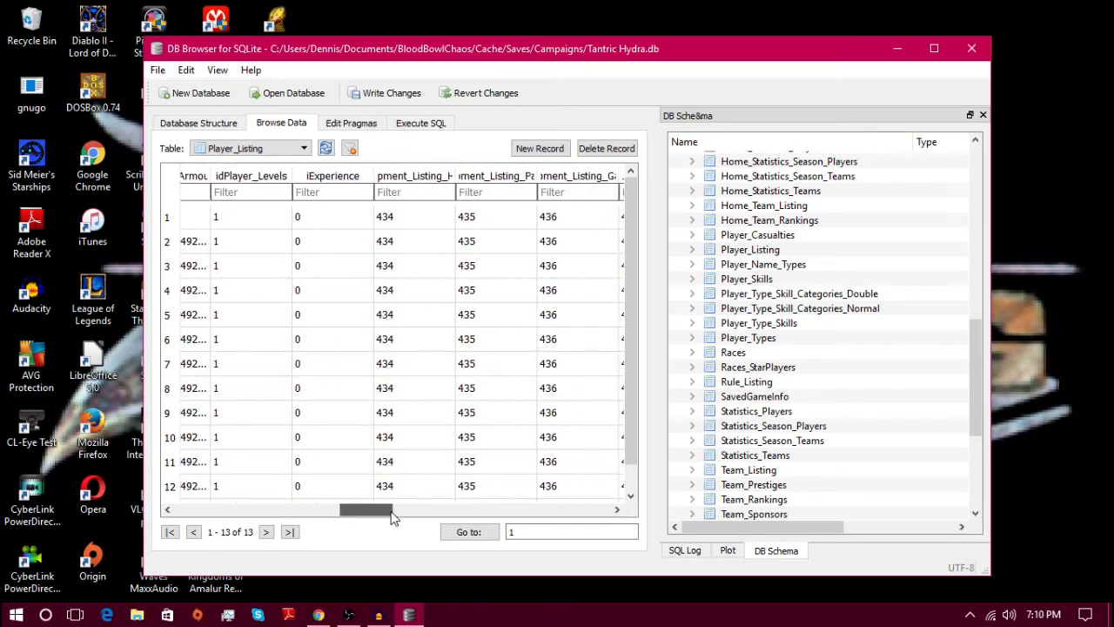
- Set the first player's iExperience in Player_Listing to 180
{"action": "left_click", "coordinate": [305, 220]}
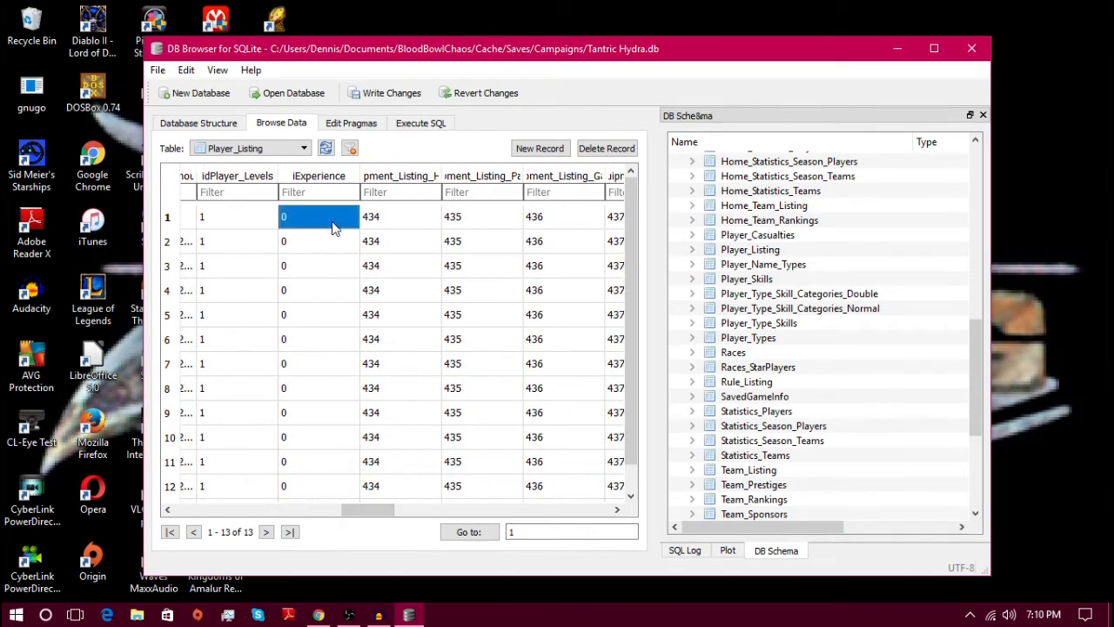
{"action": "type", "text": "12"}
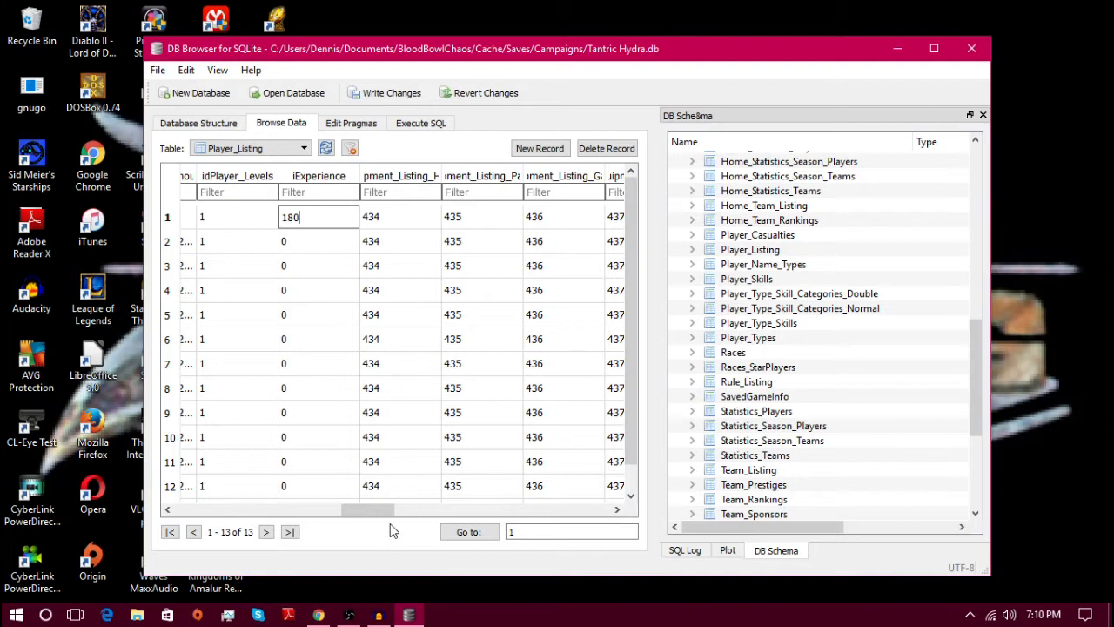
{"action": "left_click_drag", "start_coordinate": [389, 511], "coordinate": [612, 505]}
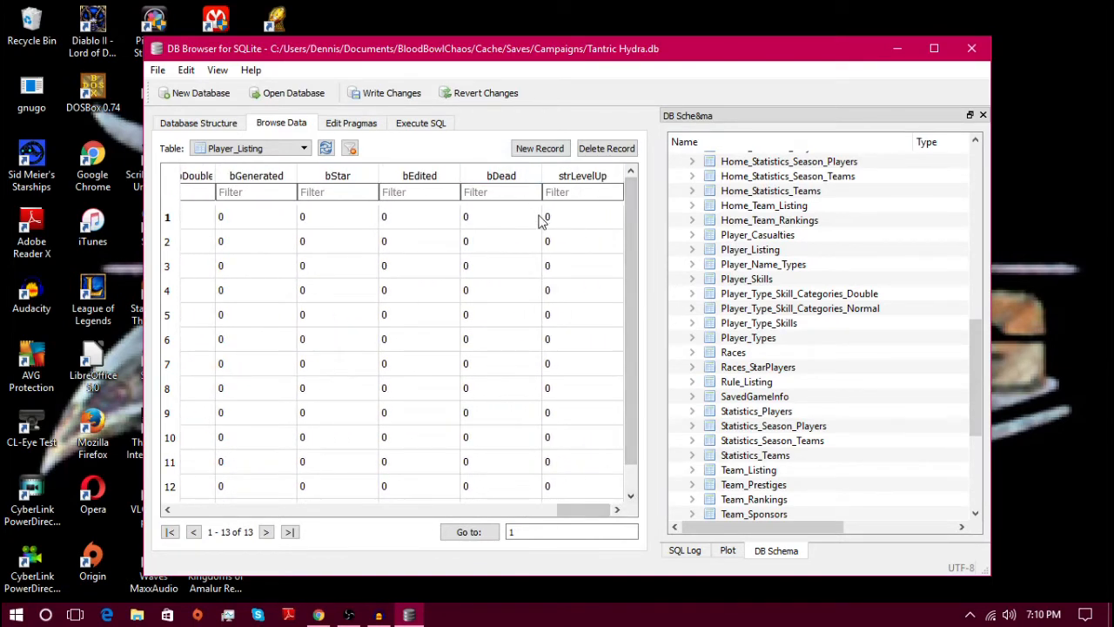
{"action": "mouse_move", "coordinate": [599, 509]}
{"action": "left_mouse_down"}
{"action": "mouse_move", "coordinate": [477, 507]}
{"action": "mouse_move", "coordinate": [601, 509]}
{"action": "left_mouse_up"}
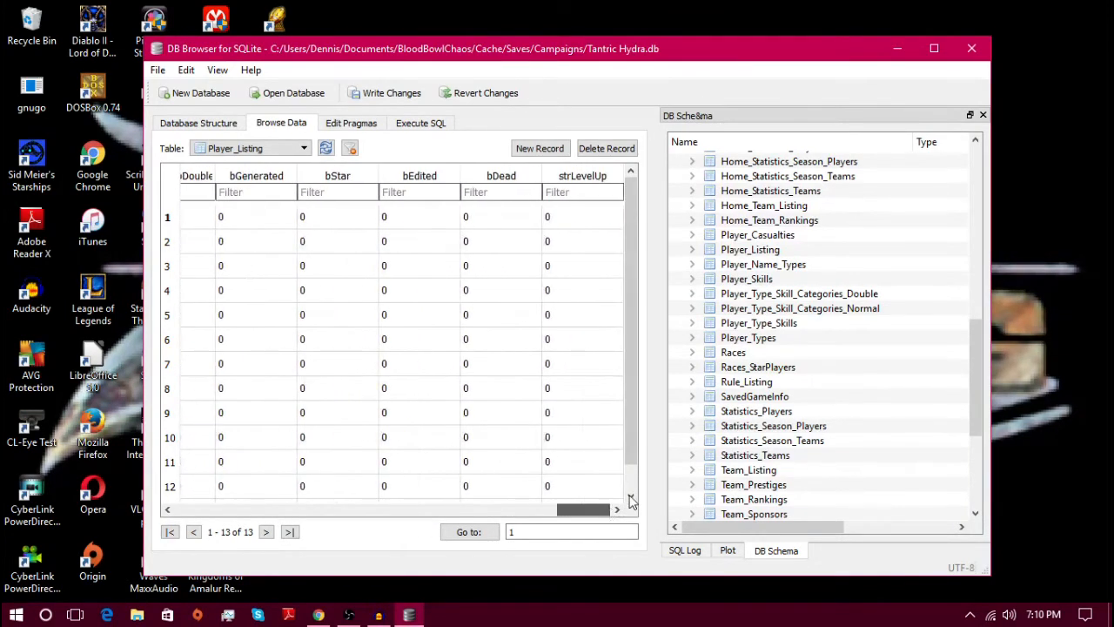
{"action": "left_click", "coordinate": [565, 219]}
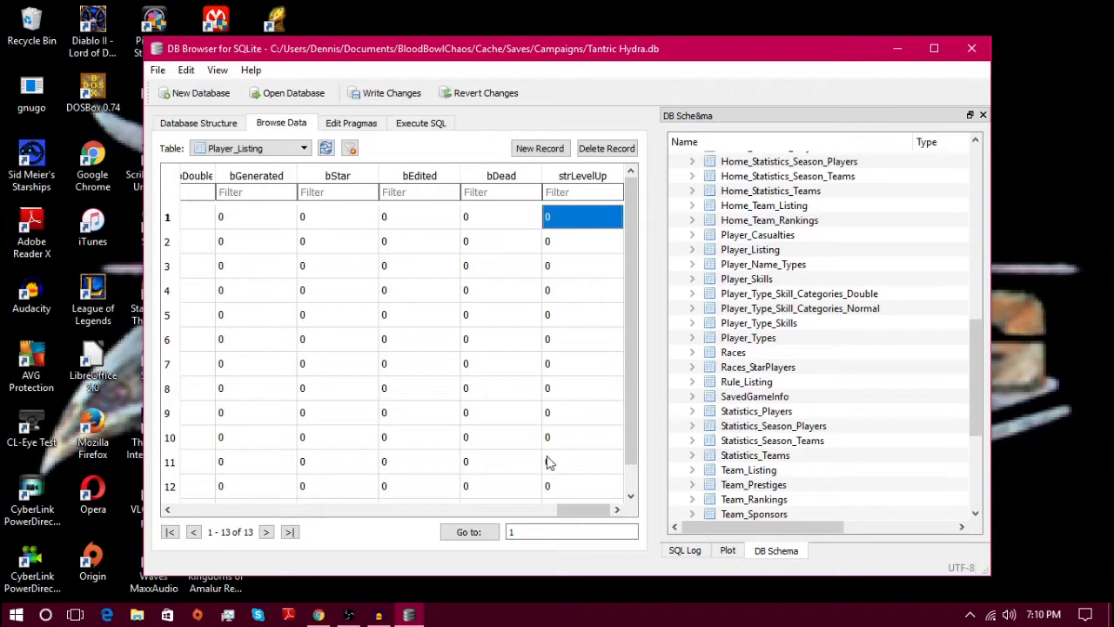
{"action": "mouse_move", "coordinate": [583, 512]}
{"action": "left_mouse_down"}
{"action": "mouse_move", "coordinate": [372, 512]}
{"action": "mouse_move", "coordinate": [353, 525]}
{"action": "mouse_move", "coordinate": [347, 514]}
{"action": "left_mouse_up"}
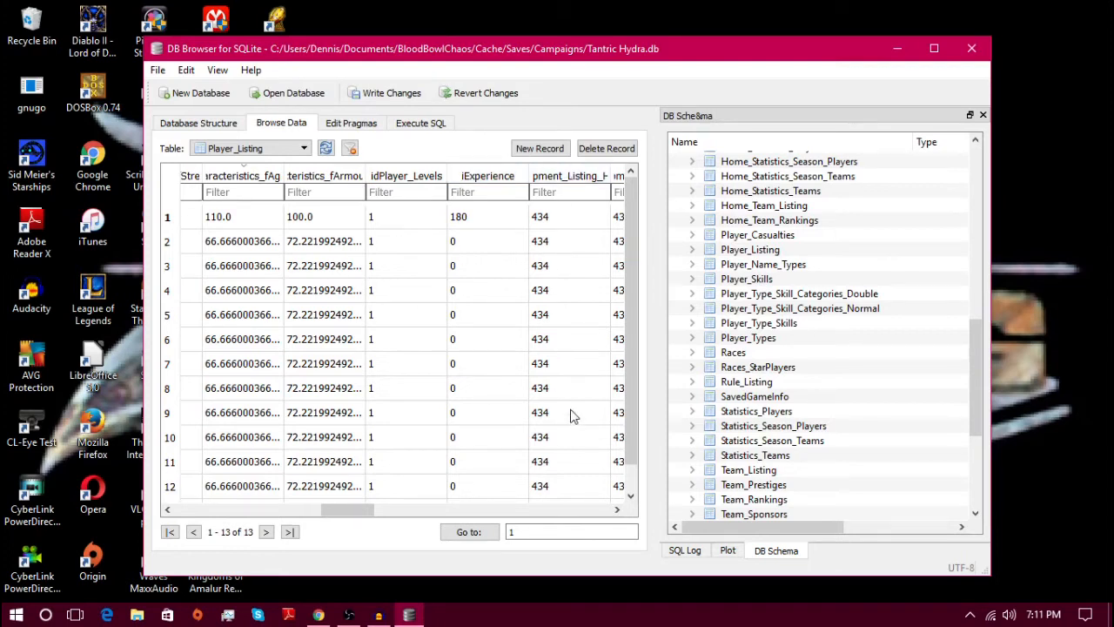
{"action": "left_click_drag", "start_coordinate": [366, 517], "coordinate": [387, 516]}
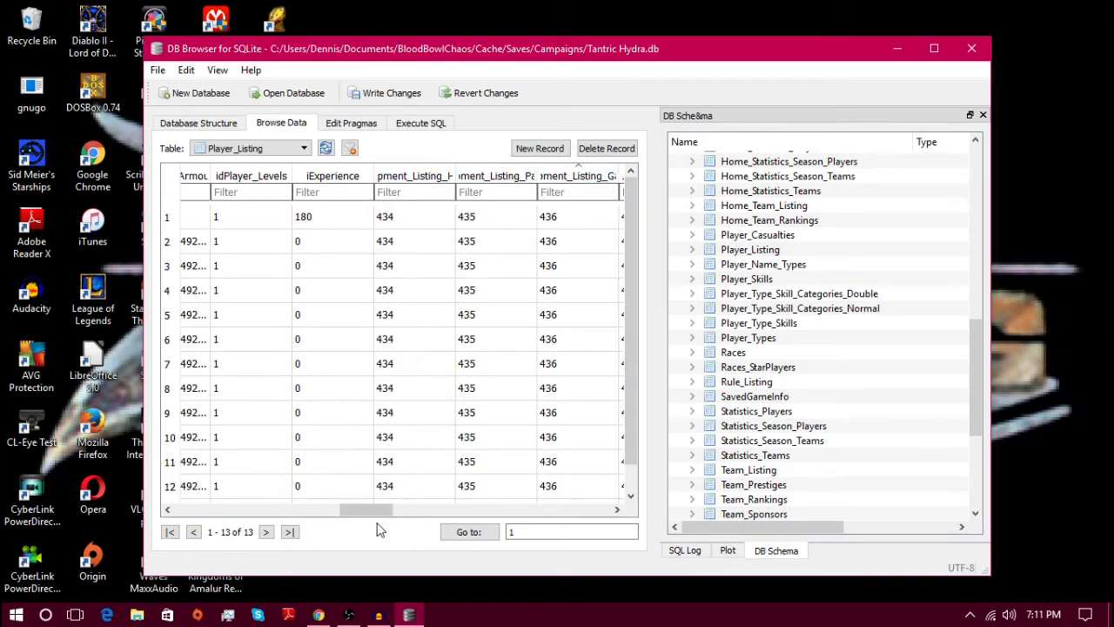
{"action": "left_click_drag", "start_coordinate": [370, 511], "coordinate": [390, 523]}
{"action": "left_click", "coordinate": [555, 176]}
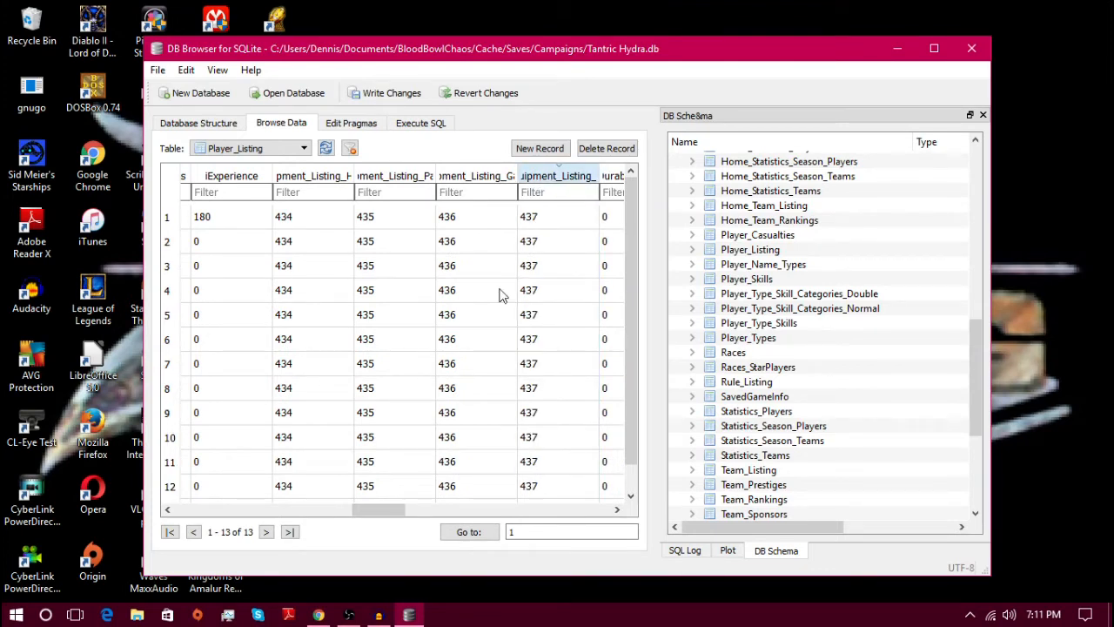
{"action": "left_click_drag", "start_coordinate": [395, 514], "coordinate": [174, 514]}
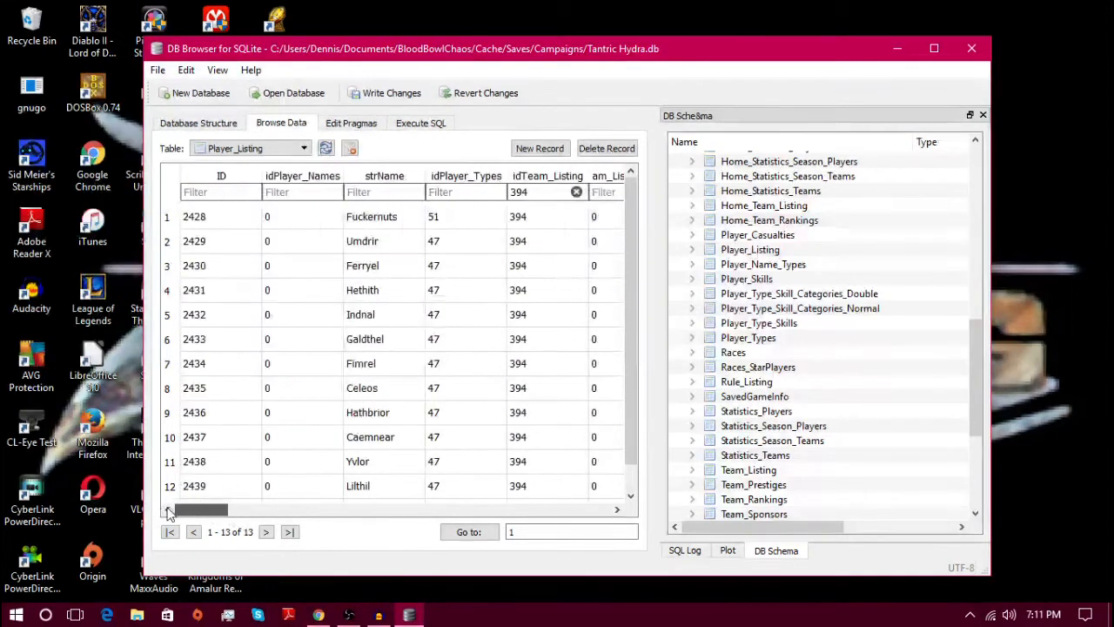
- Set idPlayer_Types for Umdrir, Ferryel, Hethith, Indnal, Galdthel, Fimrel and Celeos to 50, 51, 50, 49, 49, 48, 48
{"action": "left_click", "coordinate": [434, 265]}
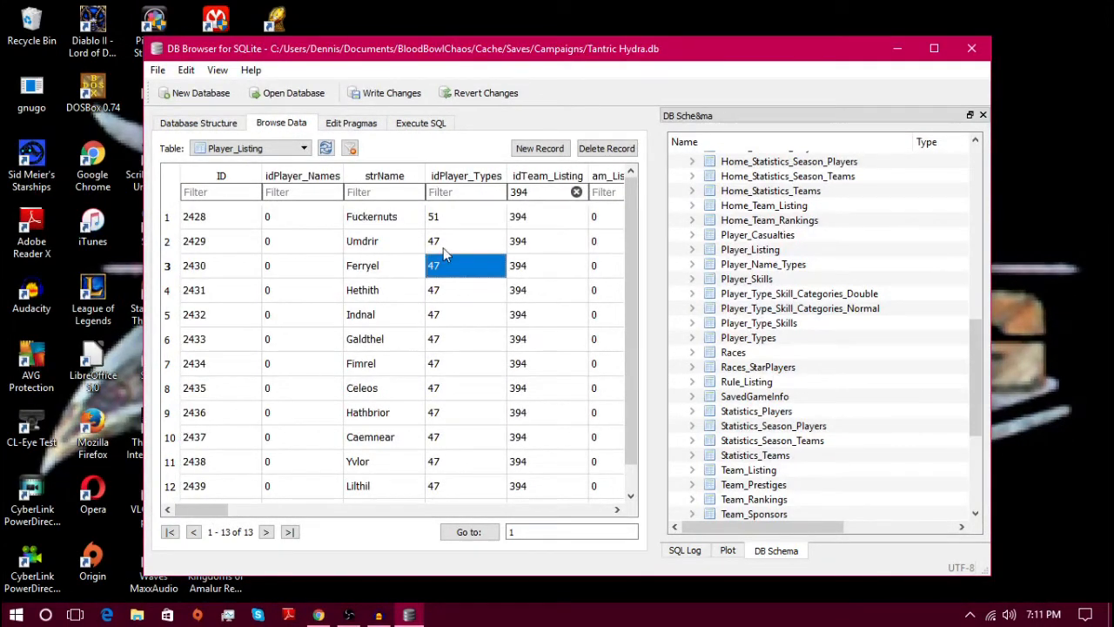
{"action": "left_click", "coordinate": [444, 242]}
{"action": "type", "text": "50"}
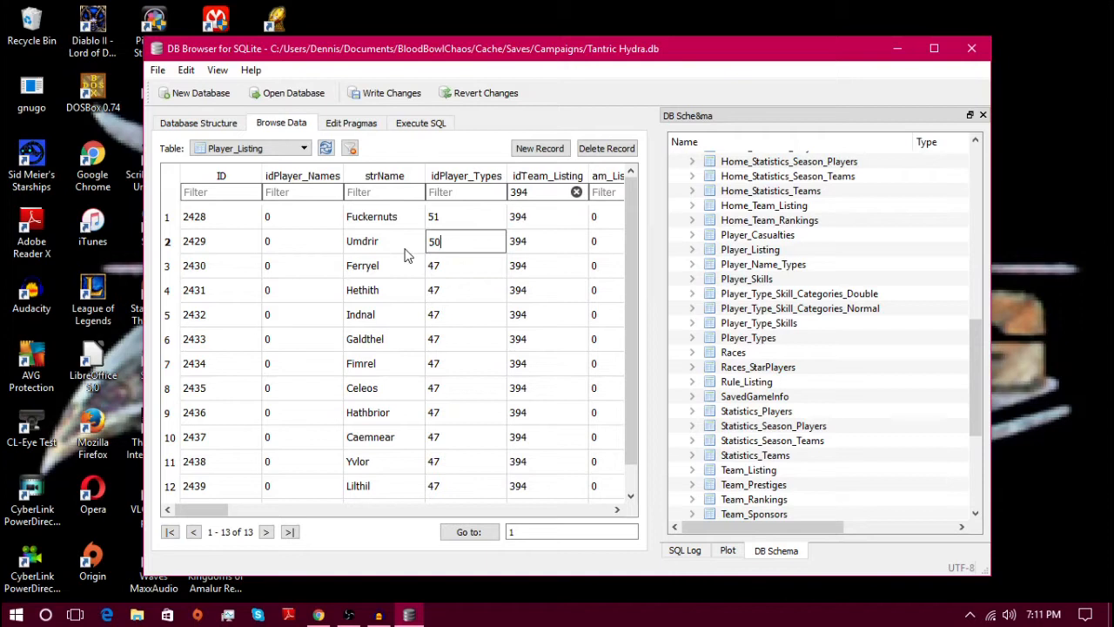
{"action": "left_click", "coordinate": [457, 269]}
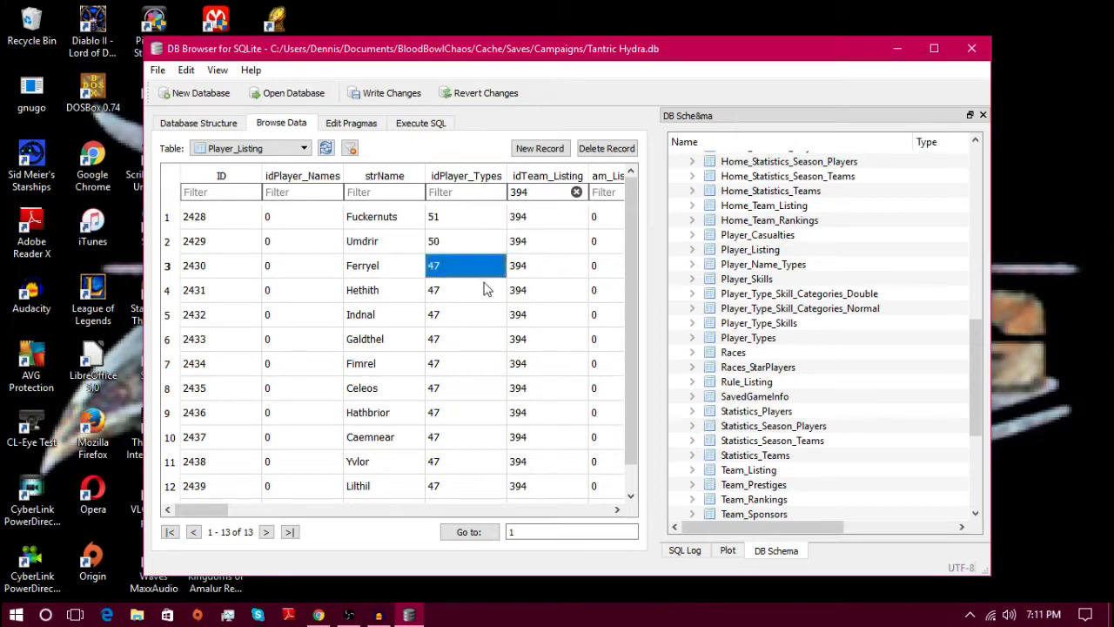
{"action": "type", "text": "51"}
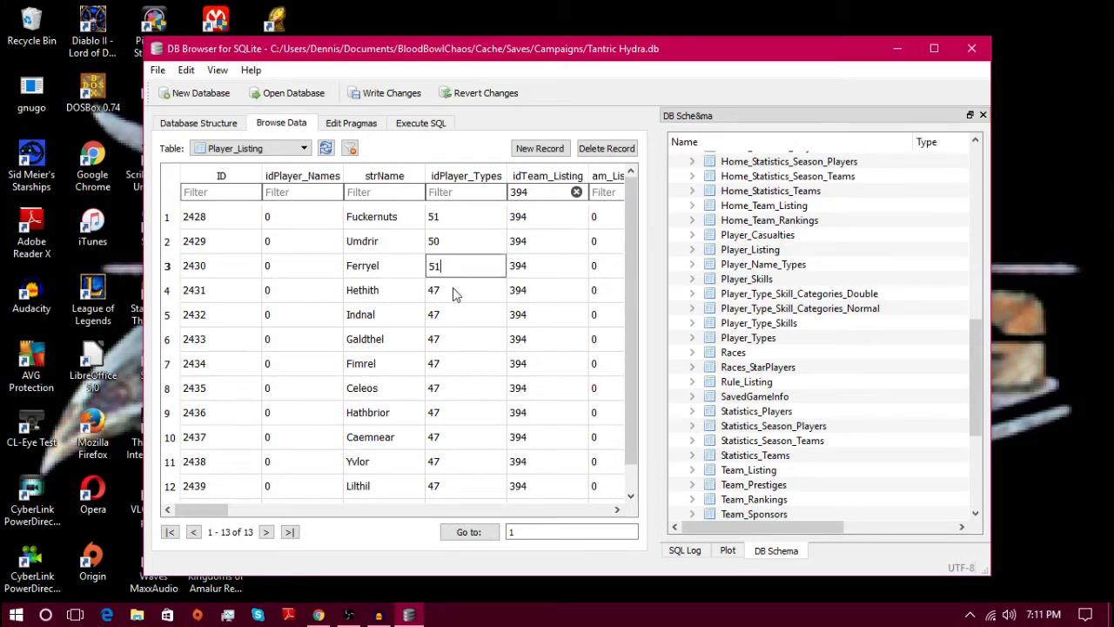
{"action": "left_click", "coordinate": [453, 294]}
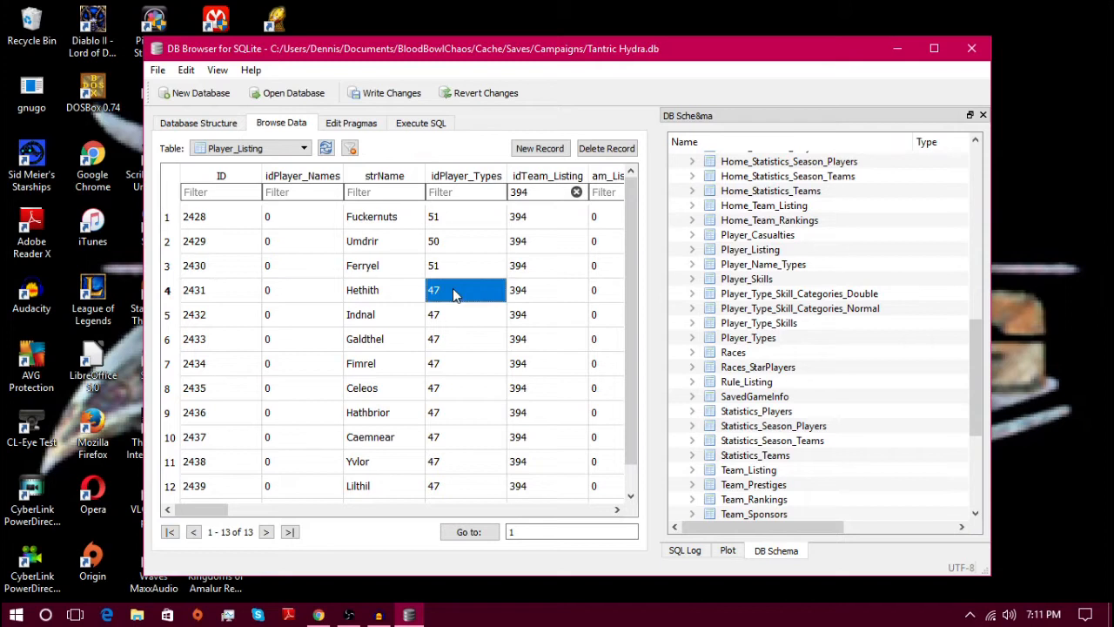
{"action": "type", "text": "50"}
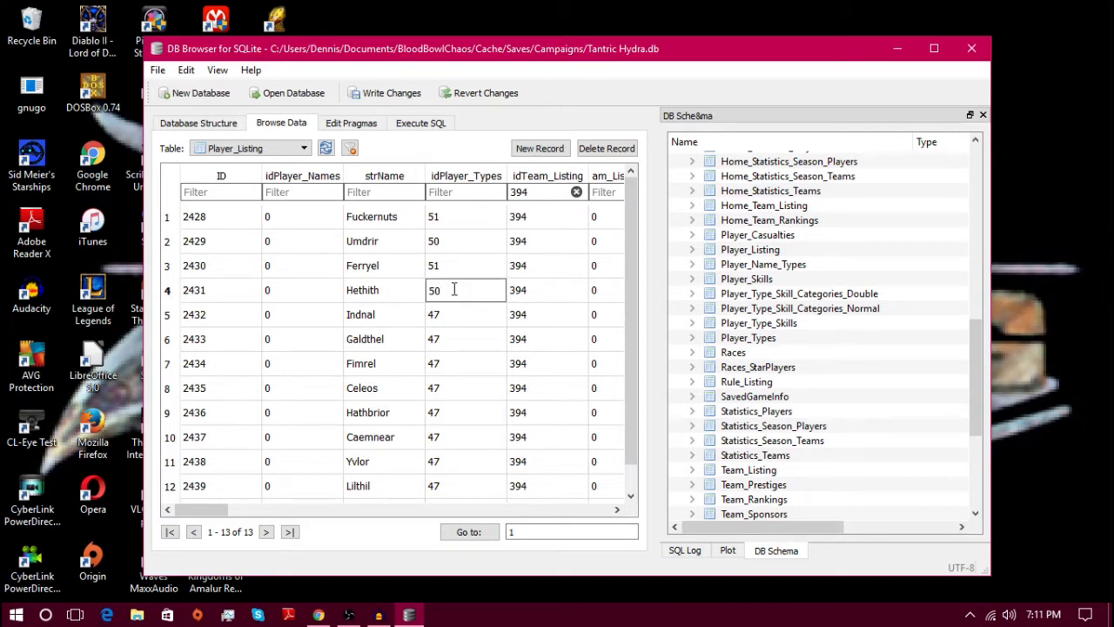
{"action": "left_click", "coordinate": [470, 315]}
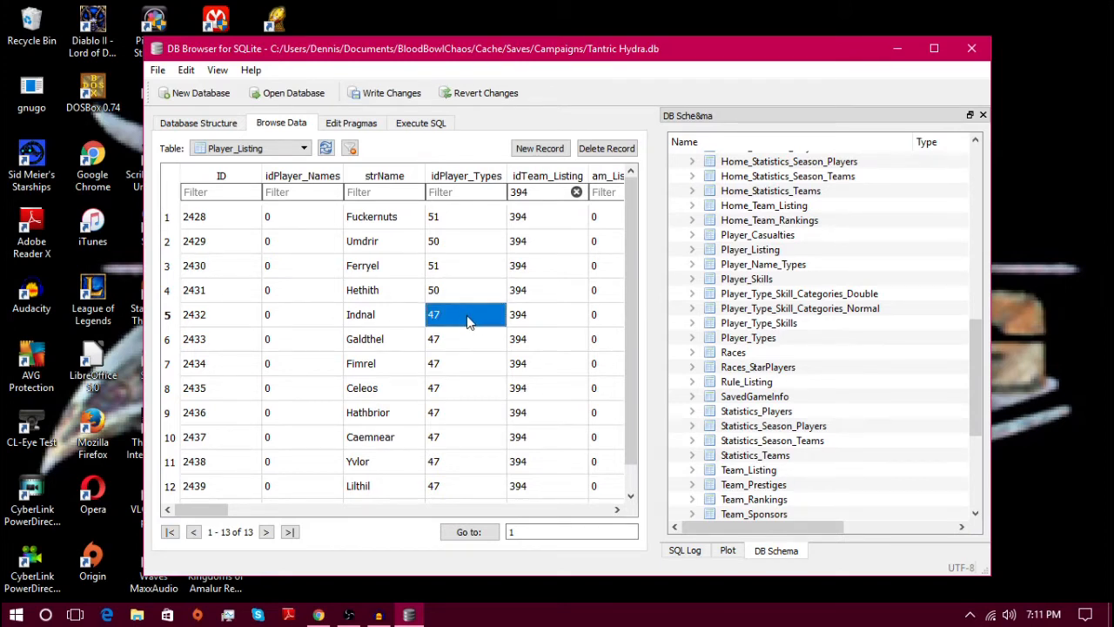
{"action": "type", "text": "49"}
{"action": "left_click", "coordinate": [457, 344]}
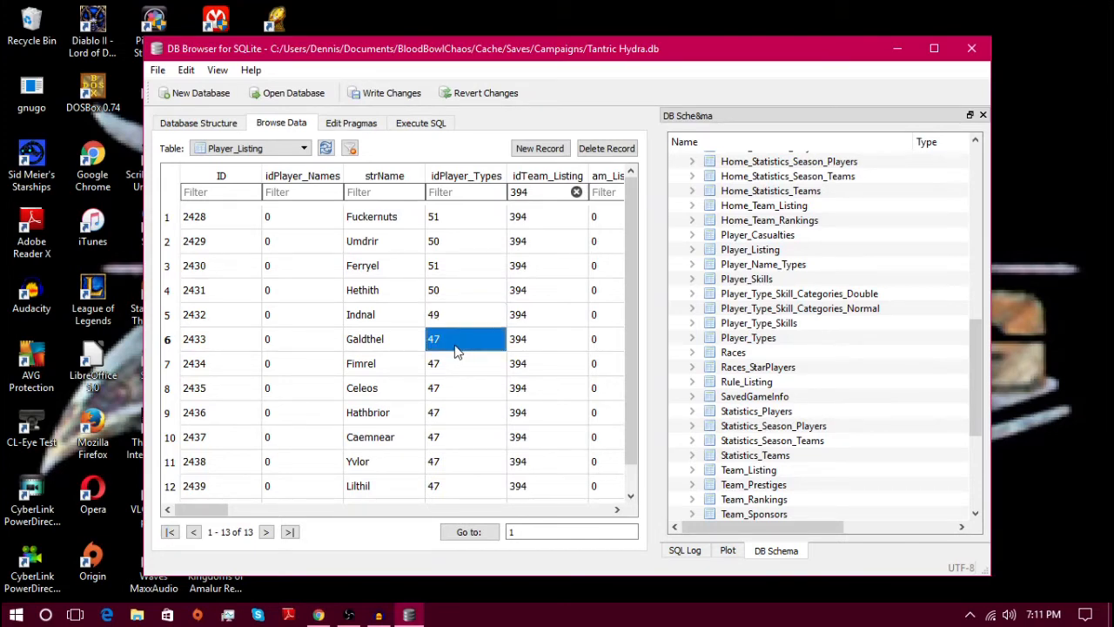
{"action": "type", "text": "49"}
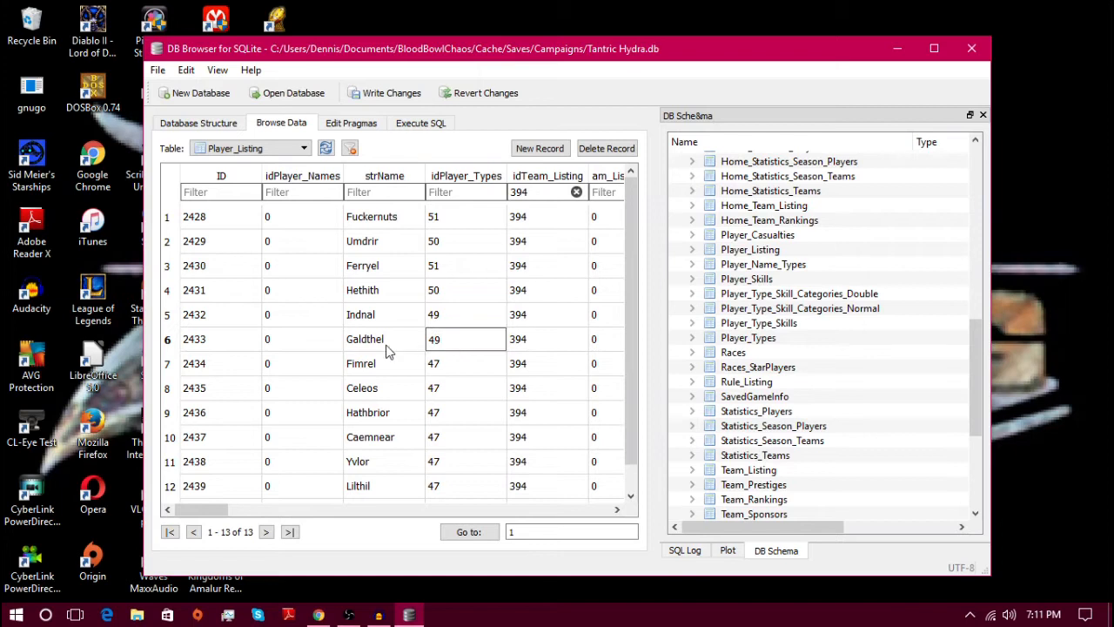
{"action": "left_click", "coordinate": [441, 366]}
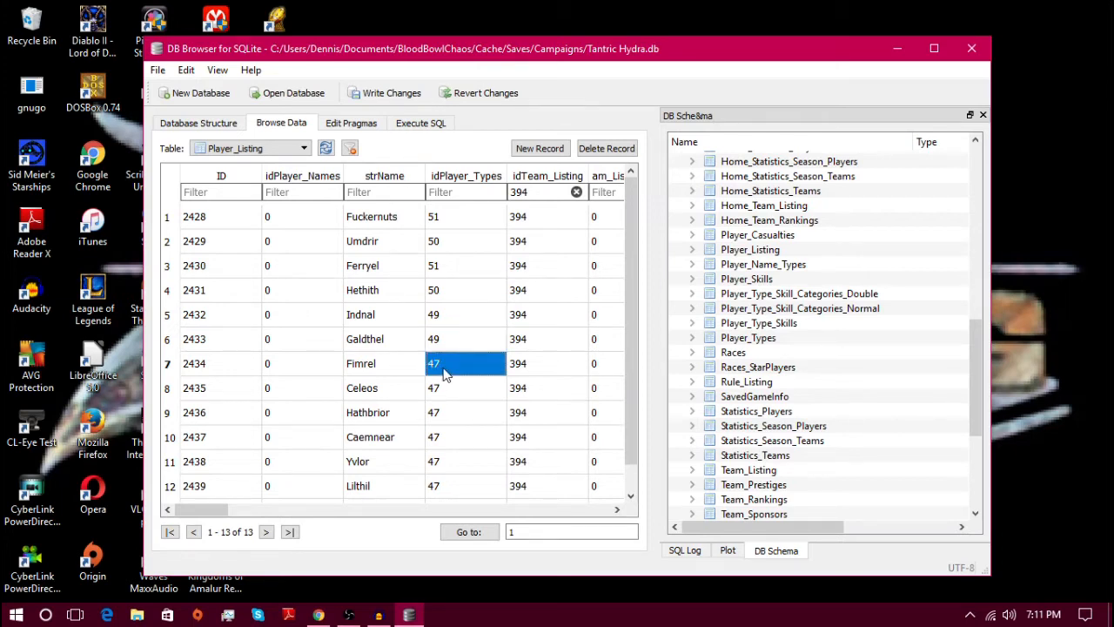
{"action": "type", "text": "48"}
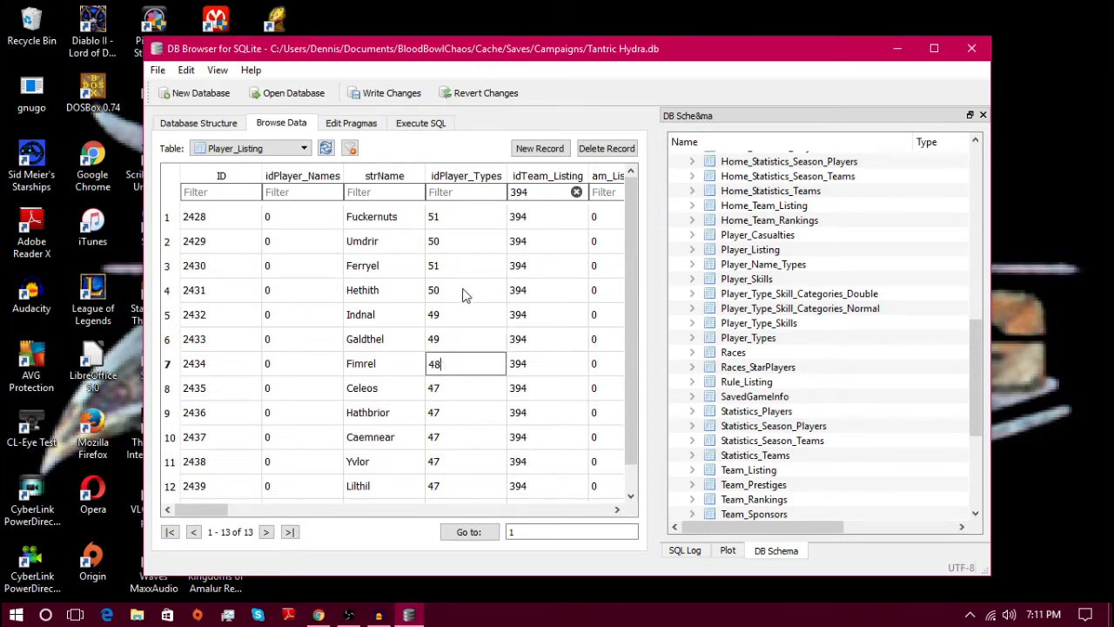
{"action": "left_click", "coordinate": [435, 388]}
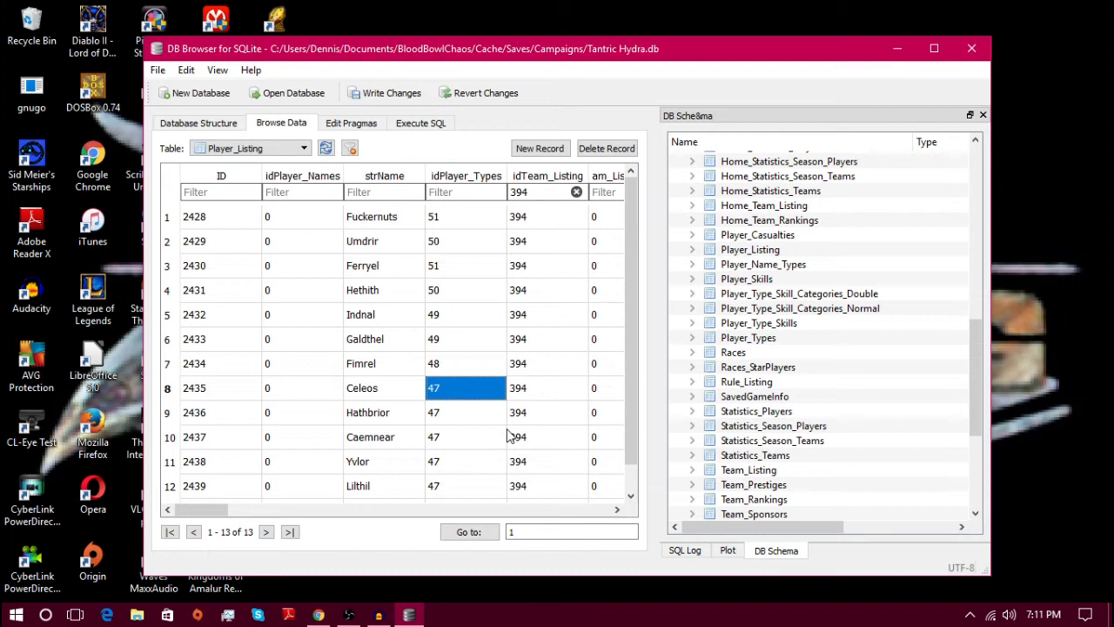
{"action": "type", "text": "48"}
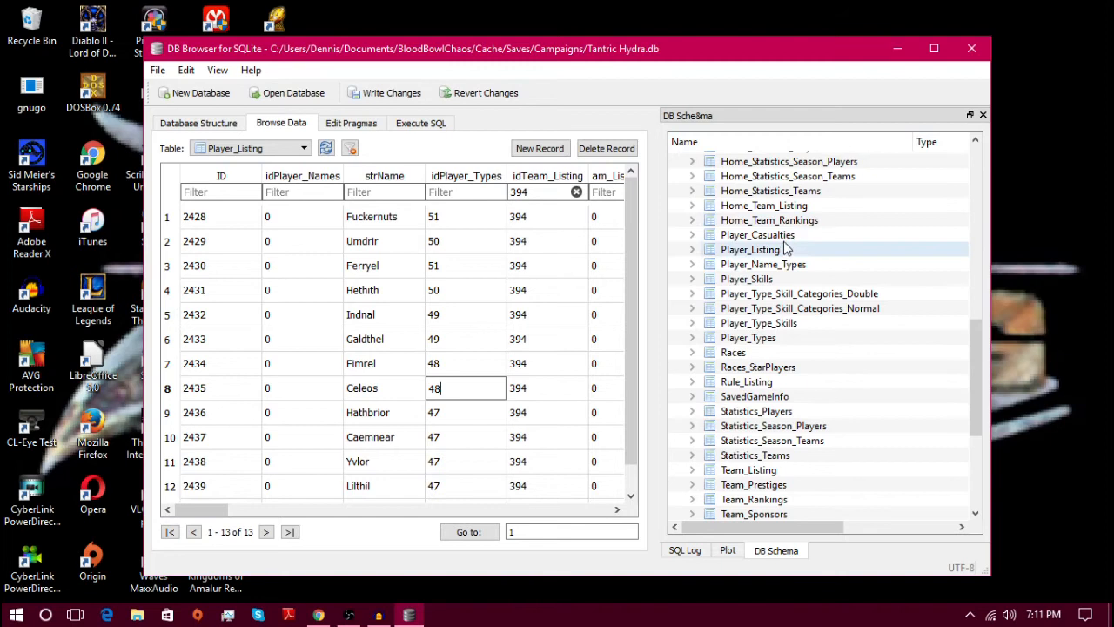
{"action": "left_click", "coordinate": [694, 235]}
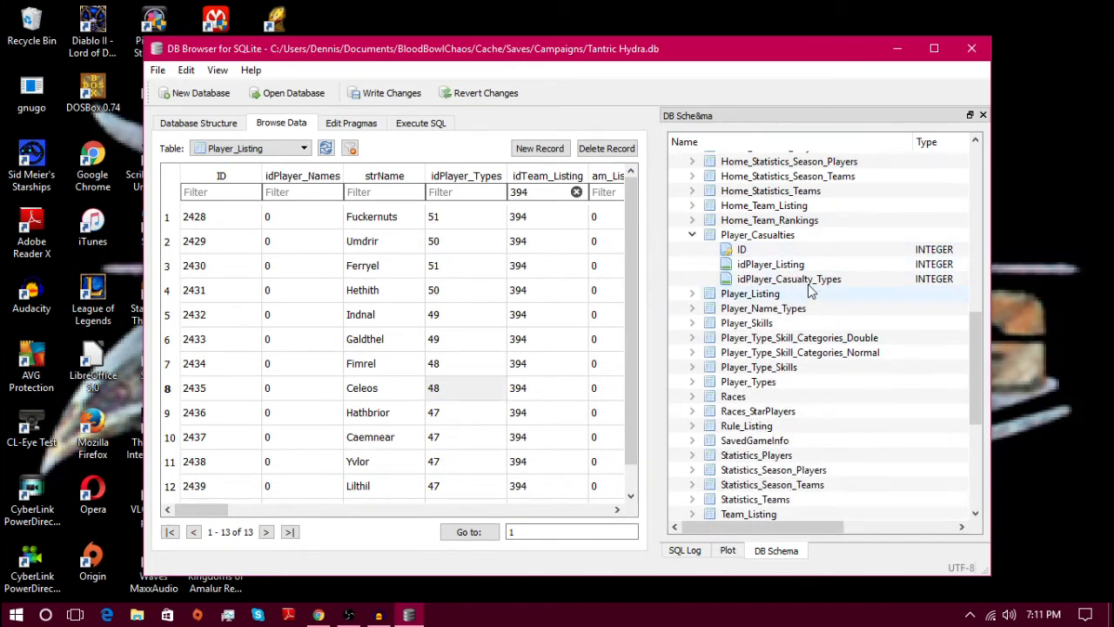
{"action": "left_click", "coordinate": [808, 280]}
{"action": "left_click", "coordinate": [693, 235]}
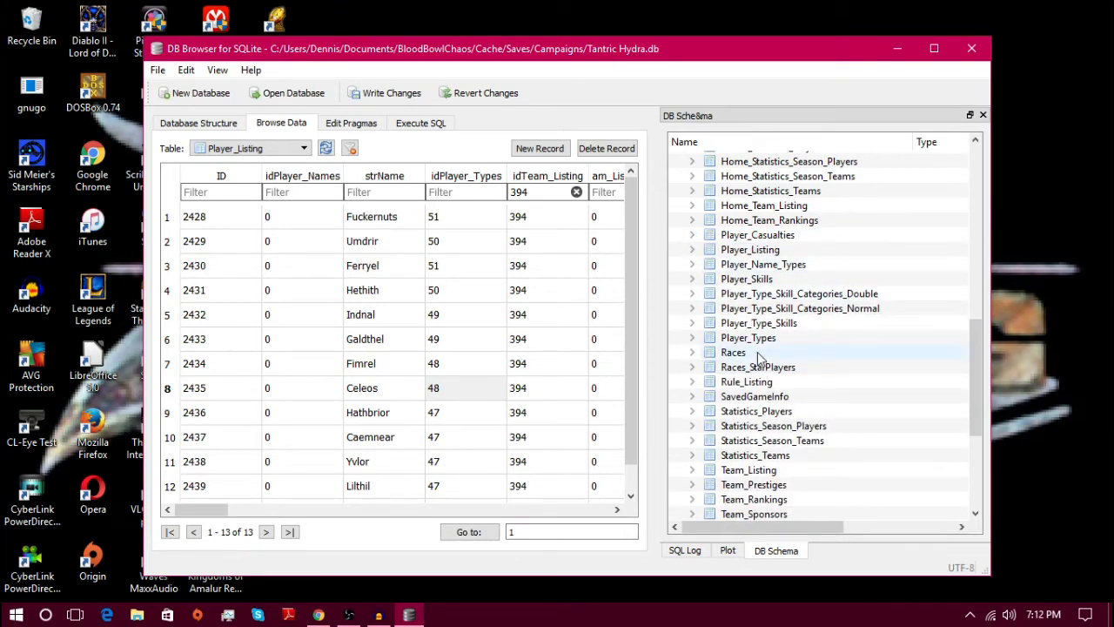
{"action": "scroll", "coordinate": [479, 277], "scroll_direction": "down", "scroll_amount": 1}
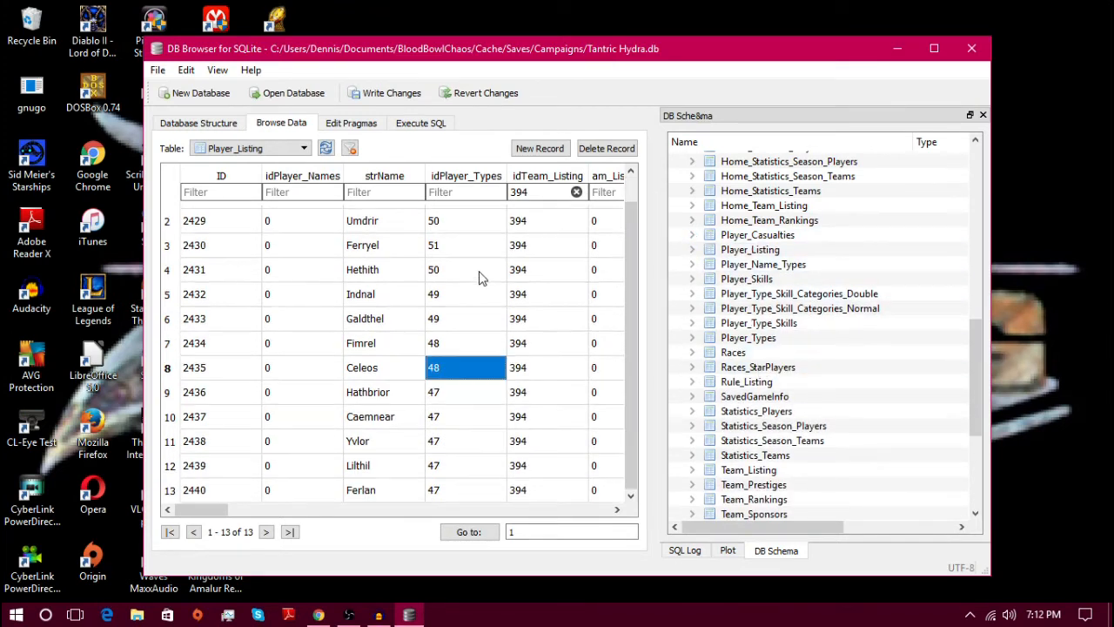
{"action": "scroll", "coordinate": [444, 501], "scroll_direction": "up", "scroll_amount": 1}
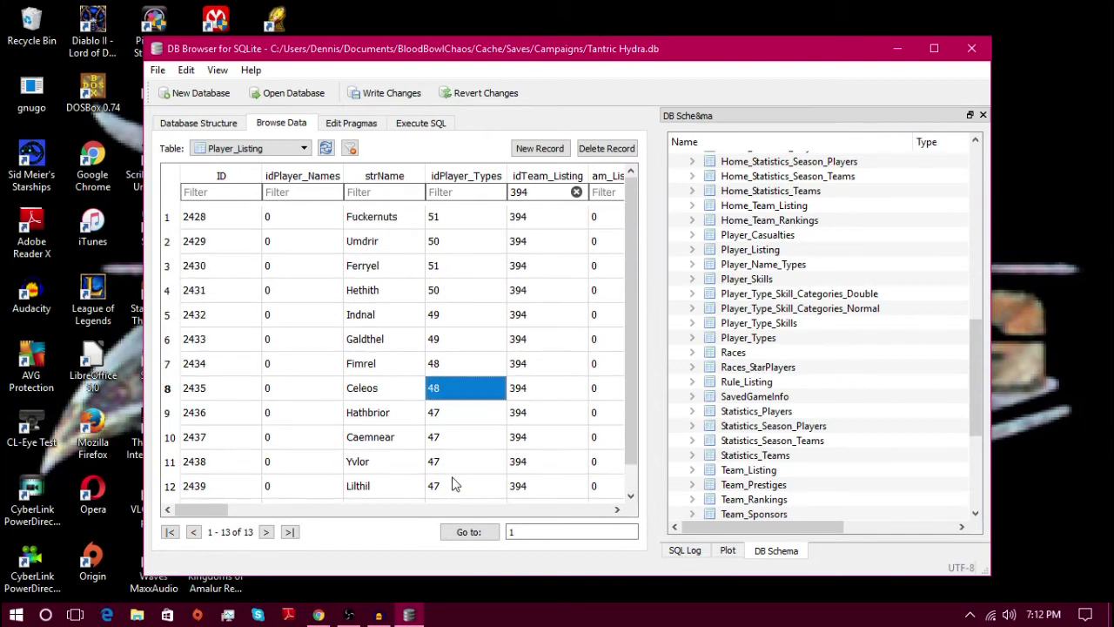
{"action": "left_click", "coordinate": [694, 353]}
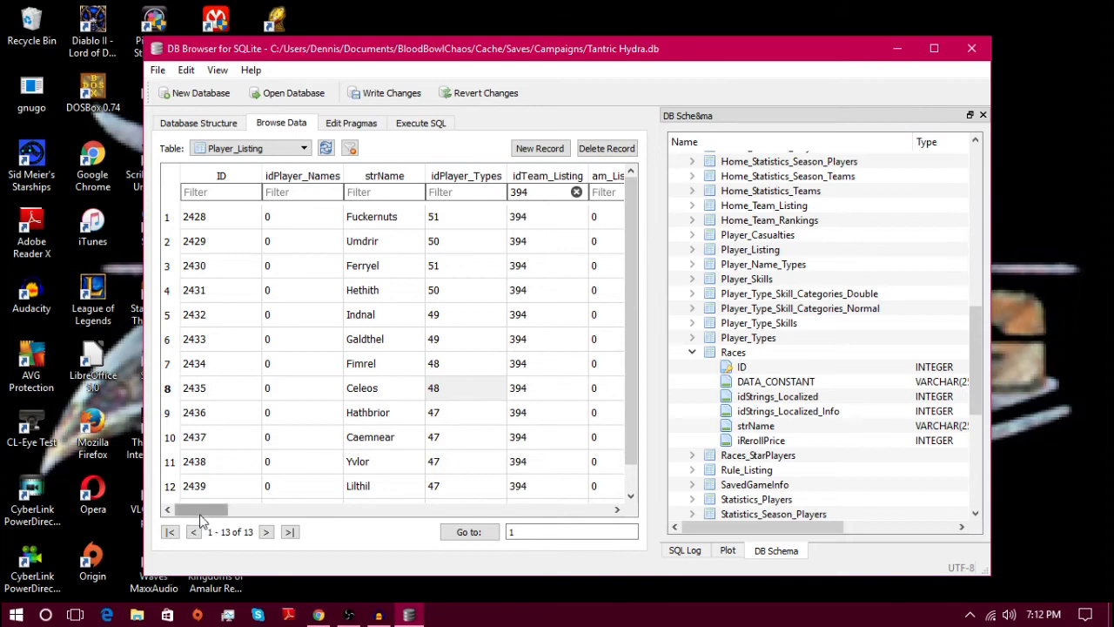
{"action": "left_click_drag", "start_coordinate": [201, 510], "coordinate": [405, 510]}
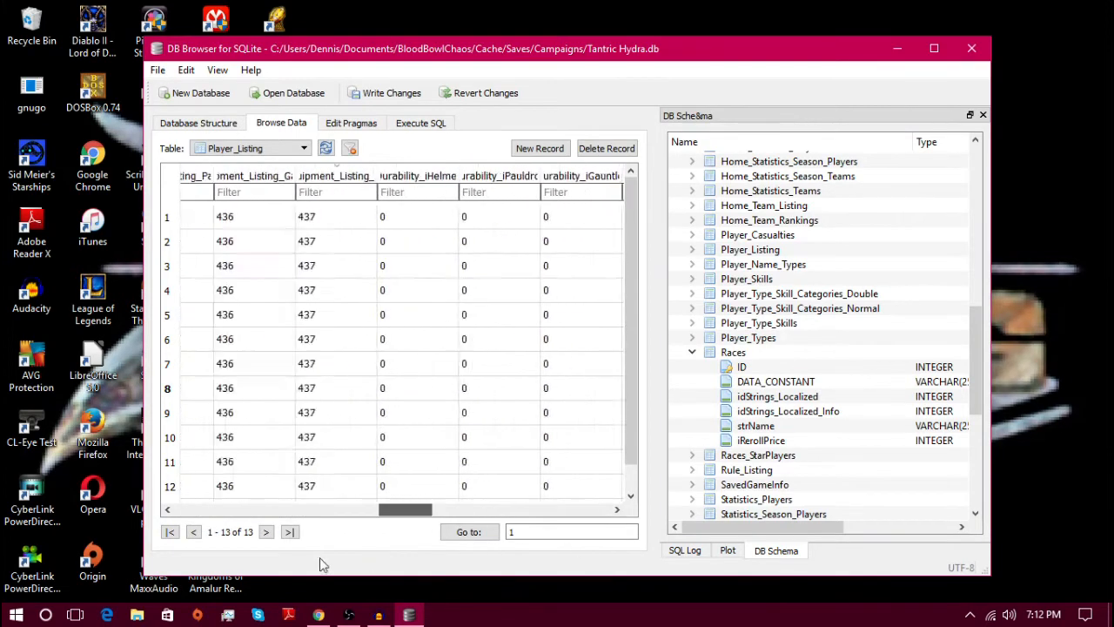
{"action": "left_click_drag", "start_coordinate": [319, 557], "coordinate": [320, 562]}
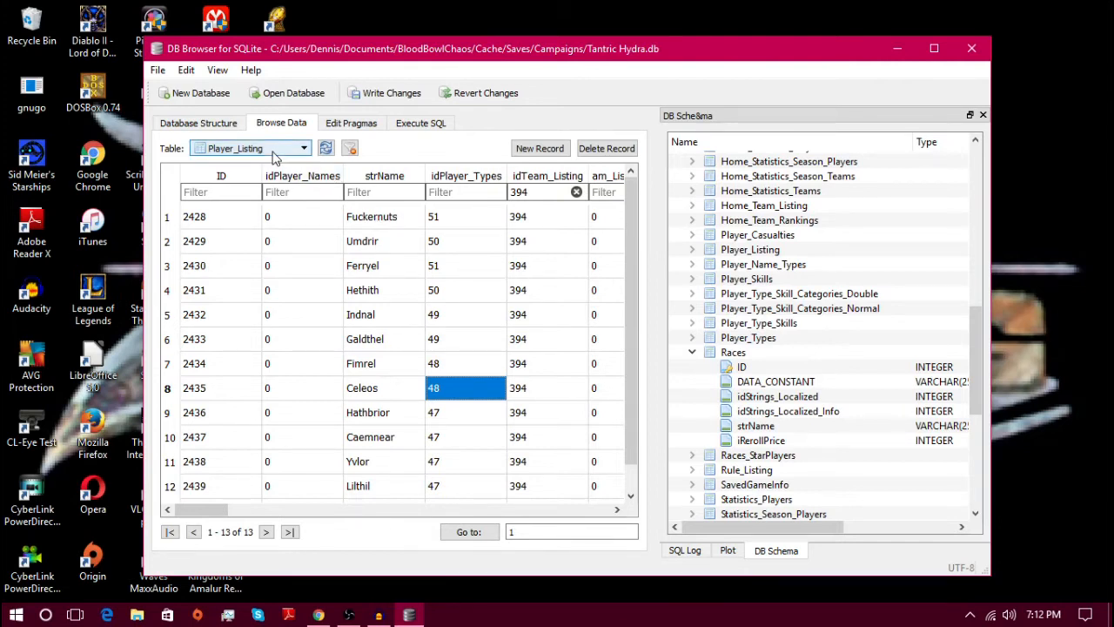
{"action": "left_click", "coordinate": [253, 148]}
{"action": "scroll", "coordinate": [261, 227], "scroll_direction": "down", "scroll_amount": 4}
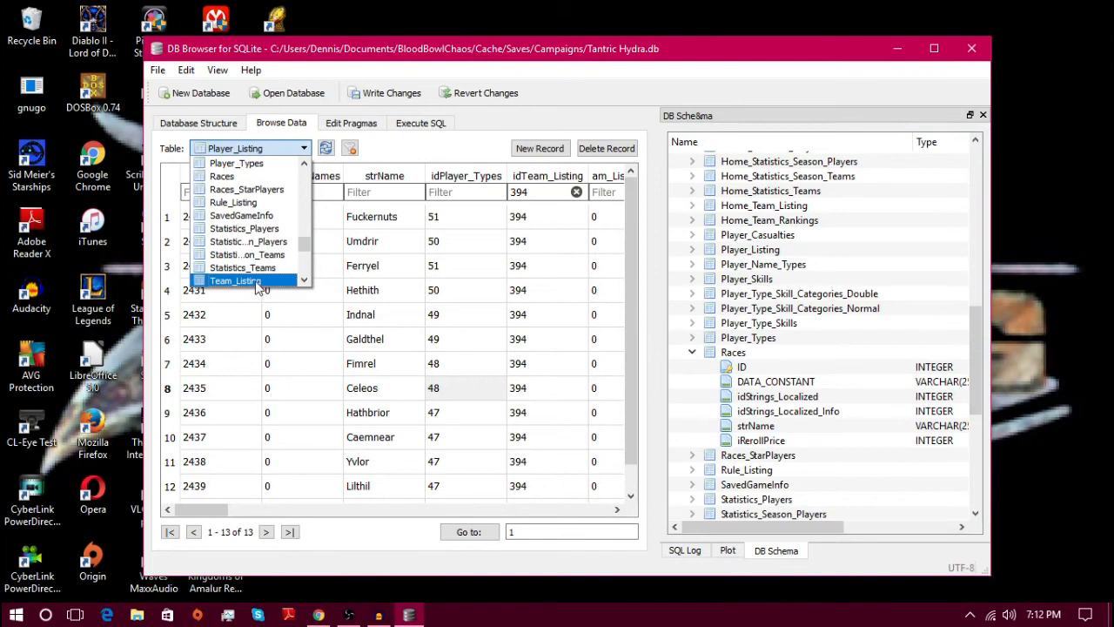
- Show the Team_Listing table filtered to team ID 394 and read its motto
{"action": "left_click", "coordinate": [235, 280]}
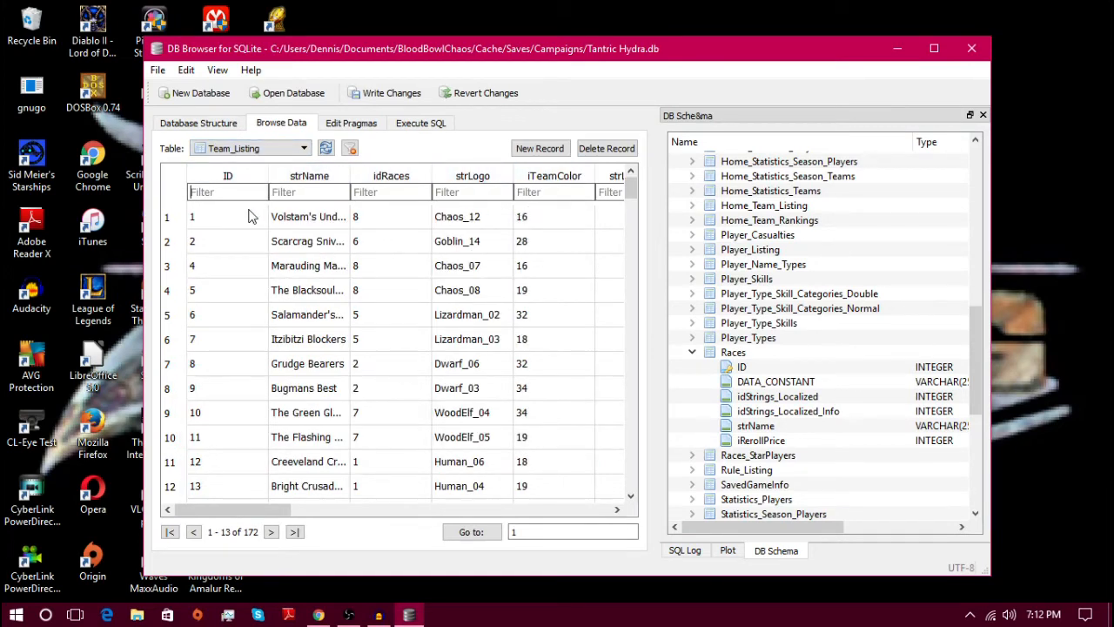
{"action": "type", "text": "394"}
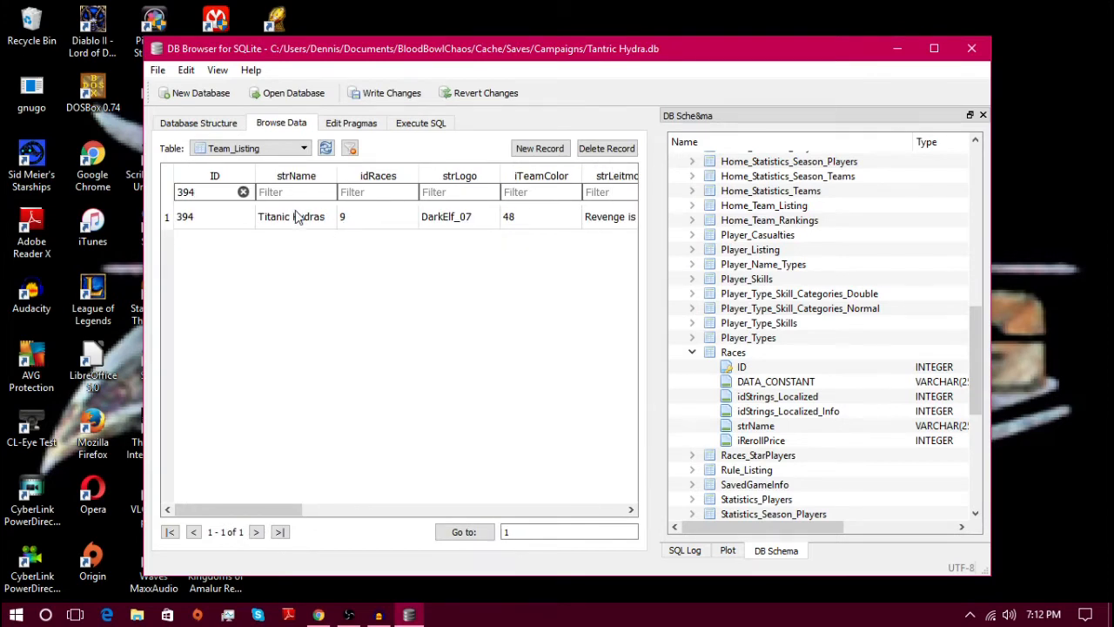
{"action": "left_click", "coordinate": [298, 217]}
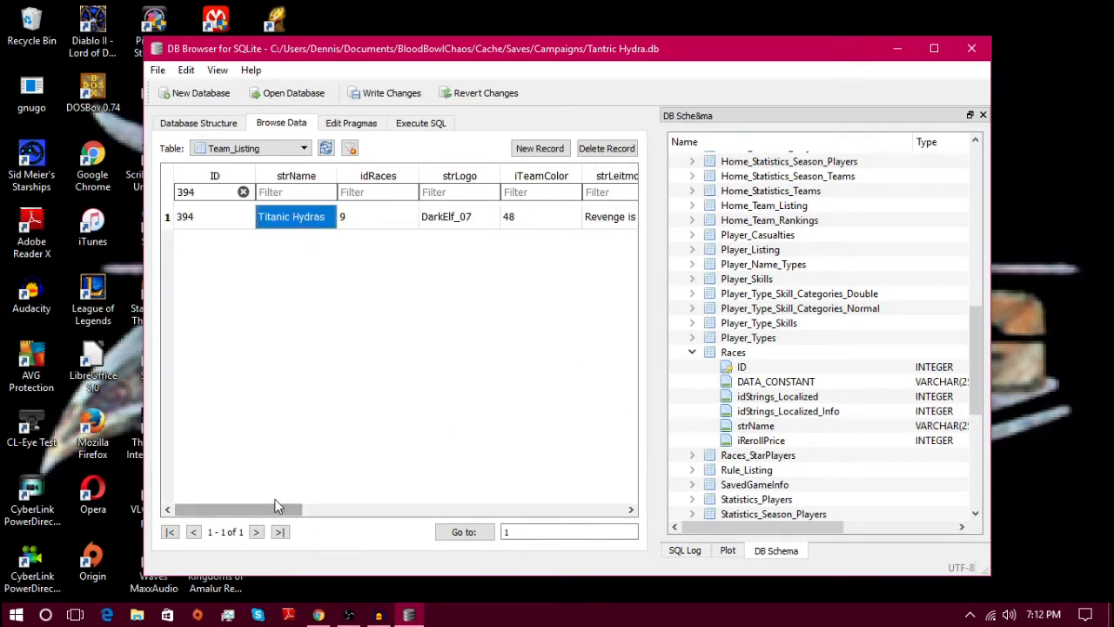
{"action": "left_click_drag", "start_coordinate": [277, 515], "coordinate": [309, 515]}
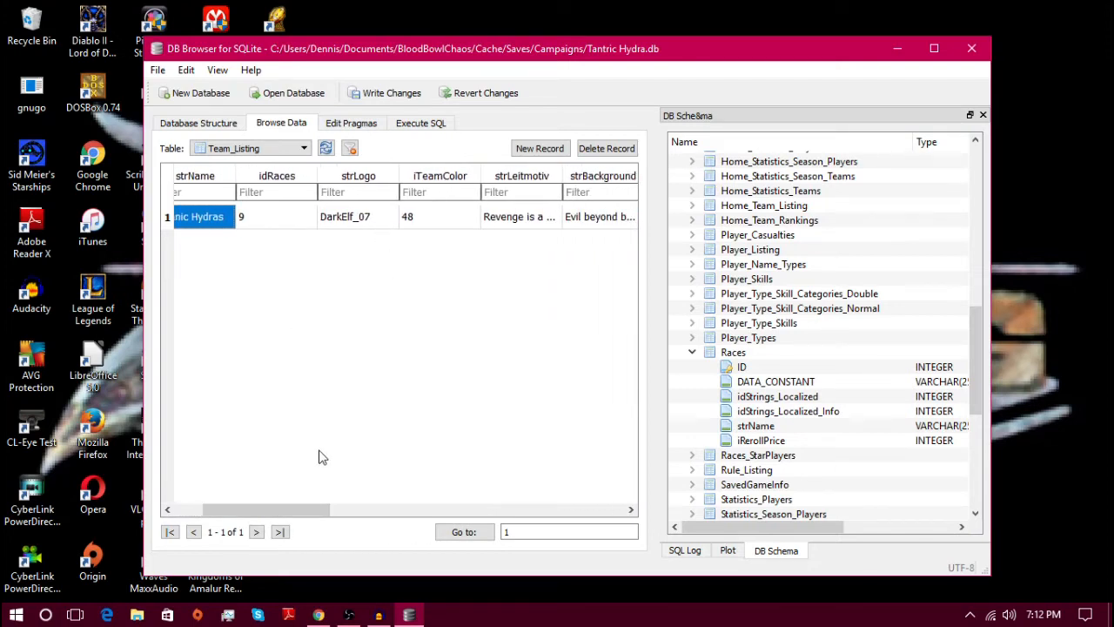
{"action": "left_click_drag", "start_coordinate": [287, 514], "coordinate": [322, 514]}
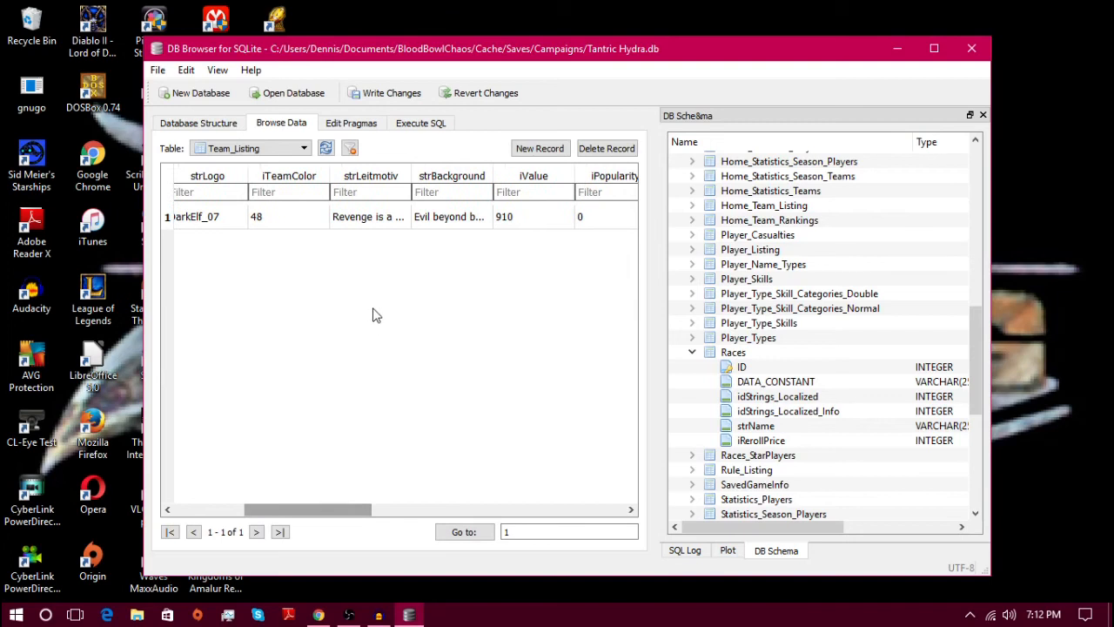
{"action": "left_click", "coordinate": [401, 218]}
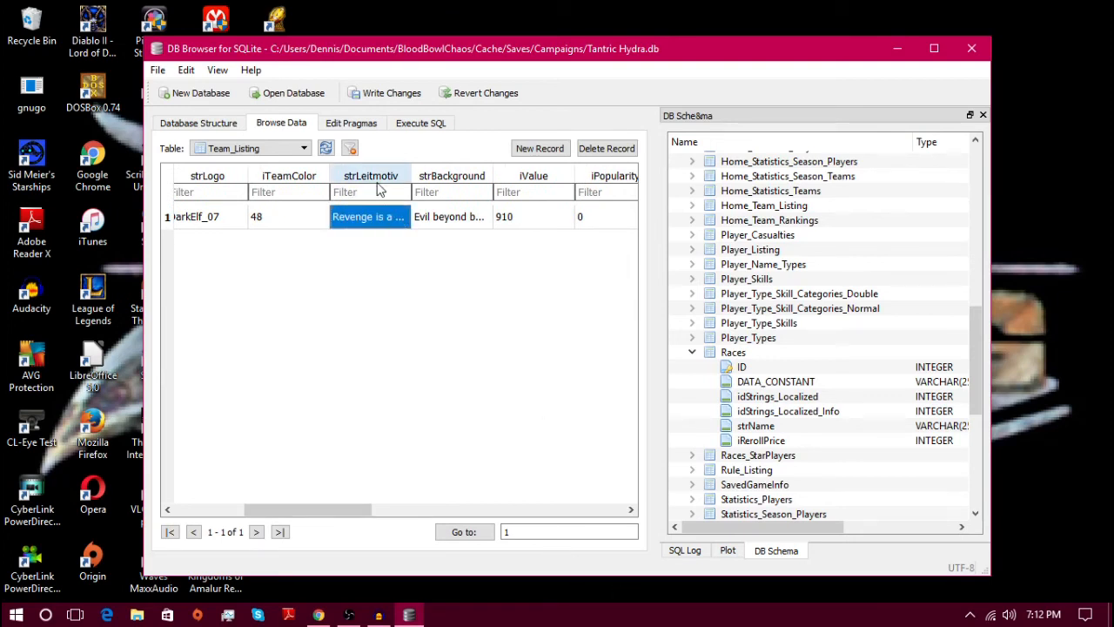
{"action": "mouse_move", "coordinate": [410, 176]}
{"action": "left_mouse_down"}
{"action": "mouse_move", "coordinate": [570, 174]}
{"action": "mouse_move", "coordinate": [410, 176]}
{"action": "left_mouse_up"}
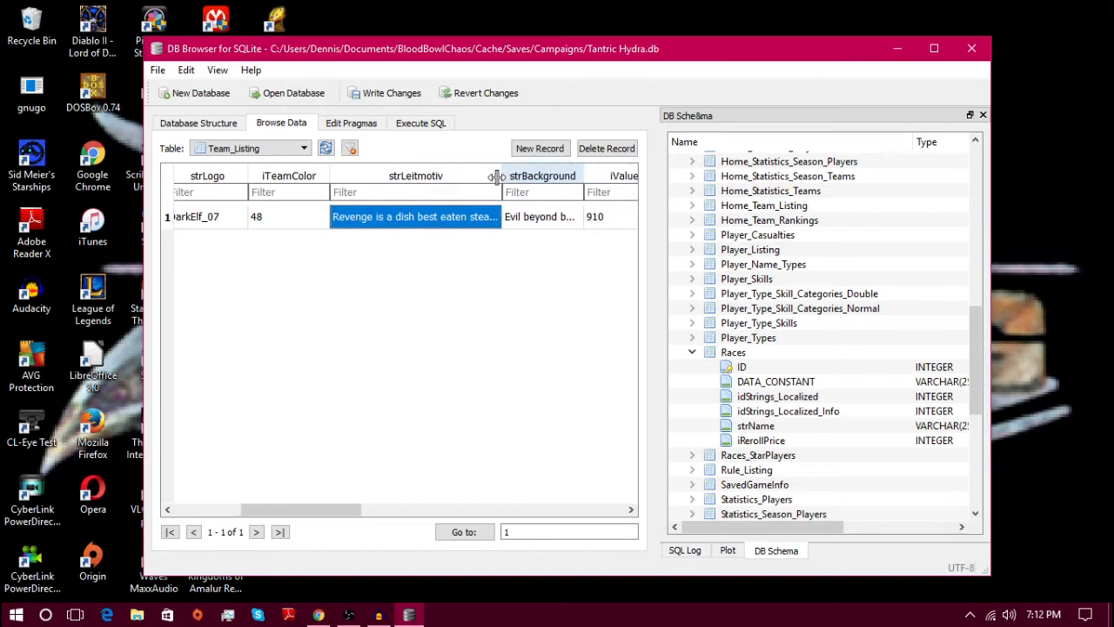
{"action": "left_click_drag", "start_coordinate": [331, 510], "coordinate": [385, 525]}
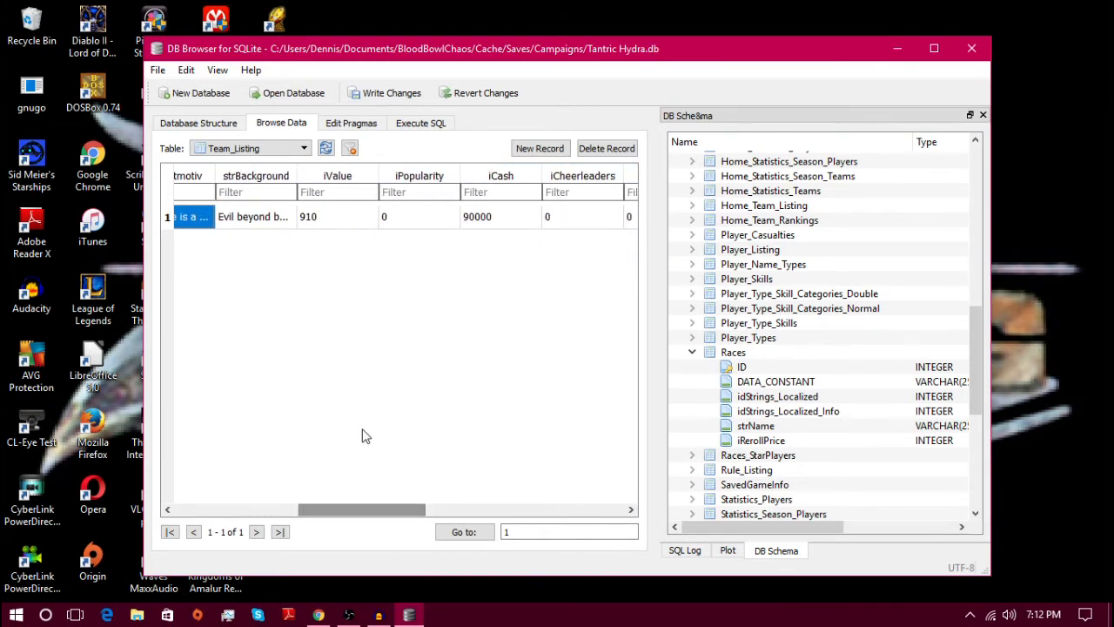
- Raise the Titanic Hydras' iCash from 90000 to 11000000
{"action": "left_click", "coordinate": [335, 217]}
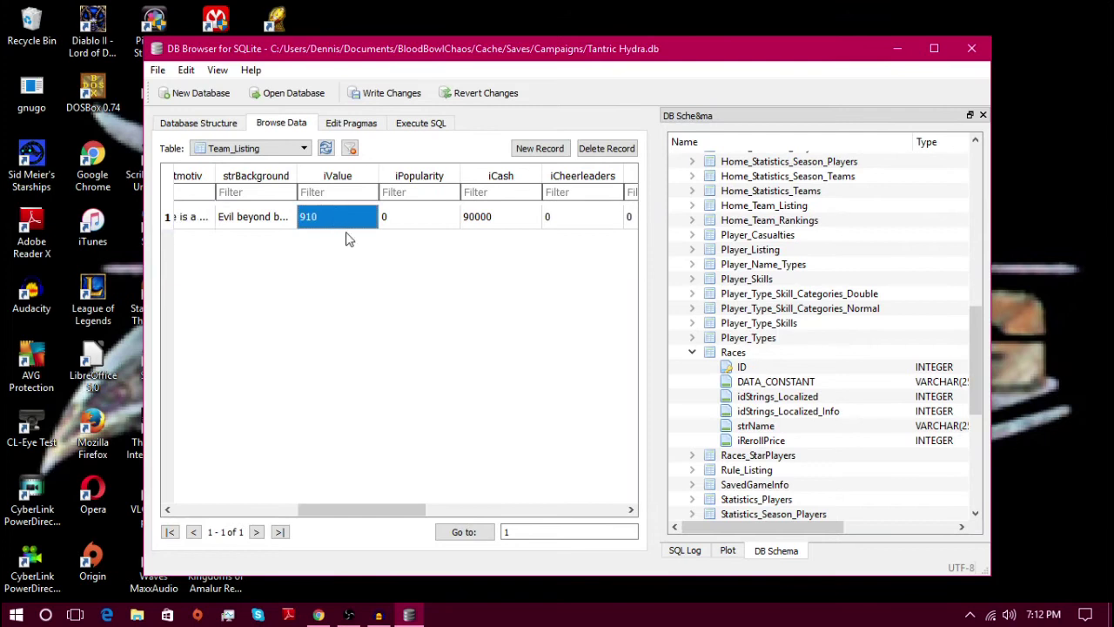
{"action": "left_click", "coordinate": [493, 218]}
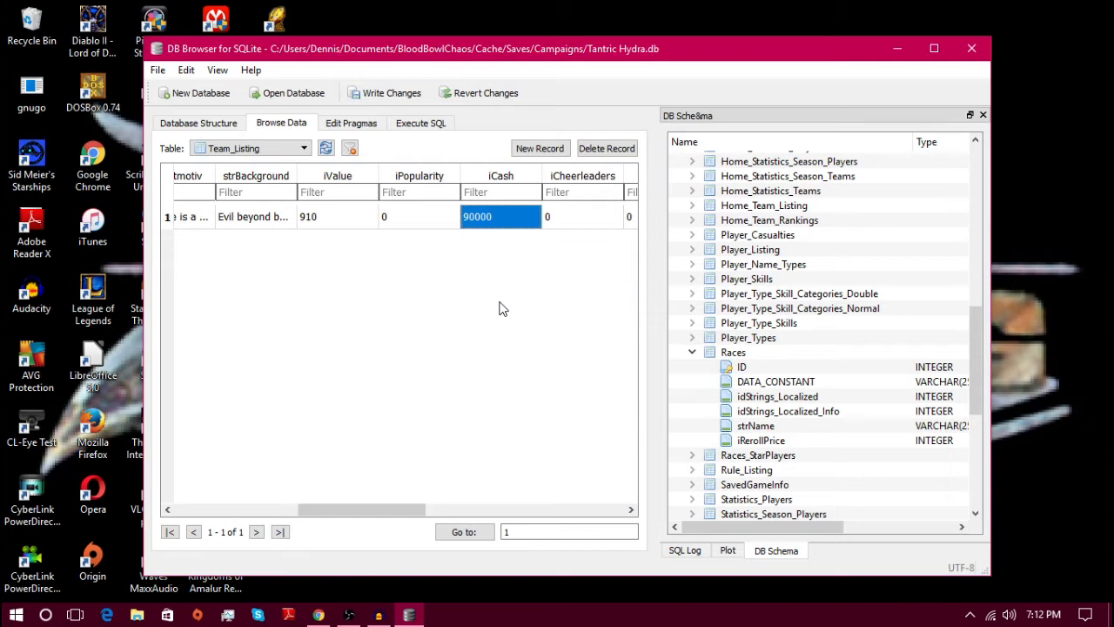
{"action": "type", "text": "11"}
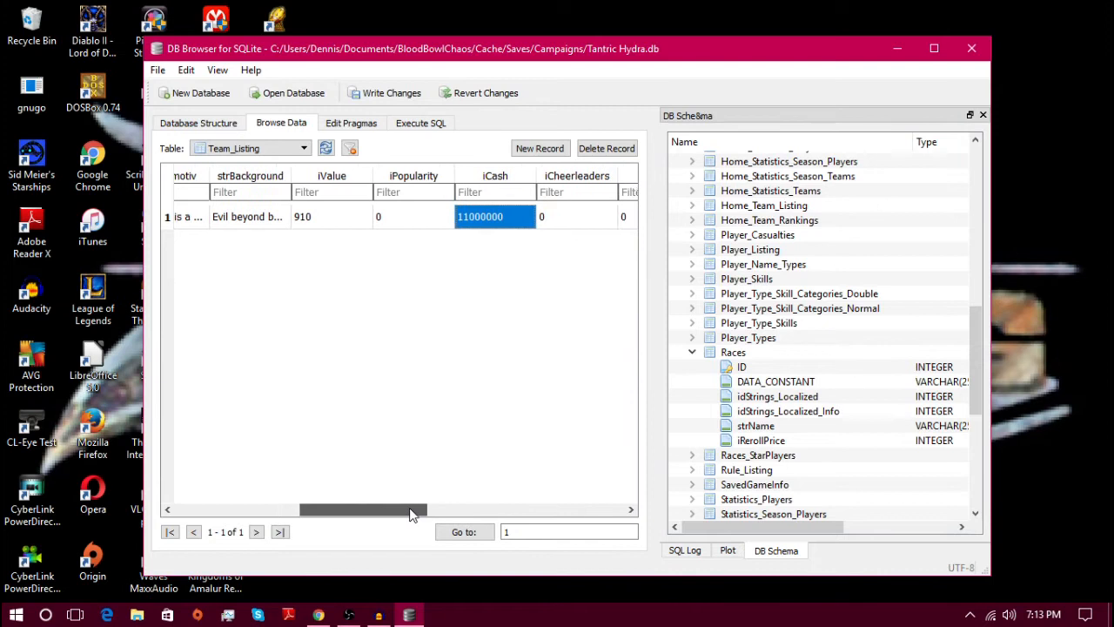
{"action": "left_click_drag", "start_coordinate": [410, 511], "coordinate": [484, 498]}
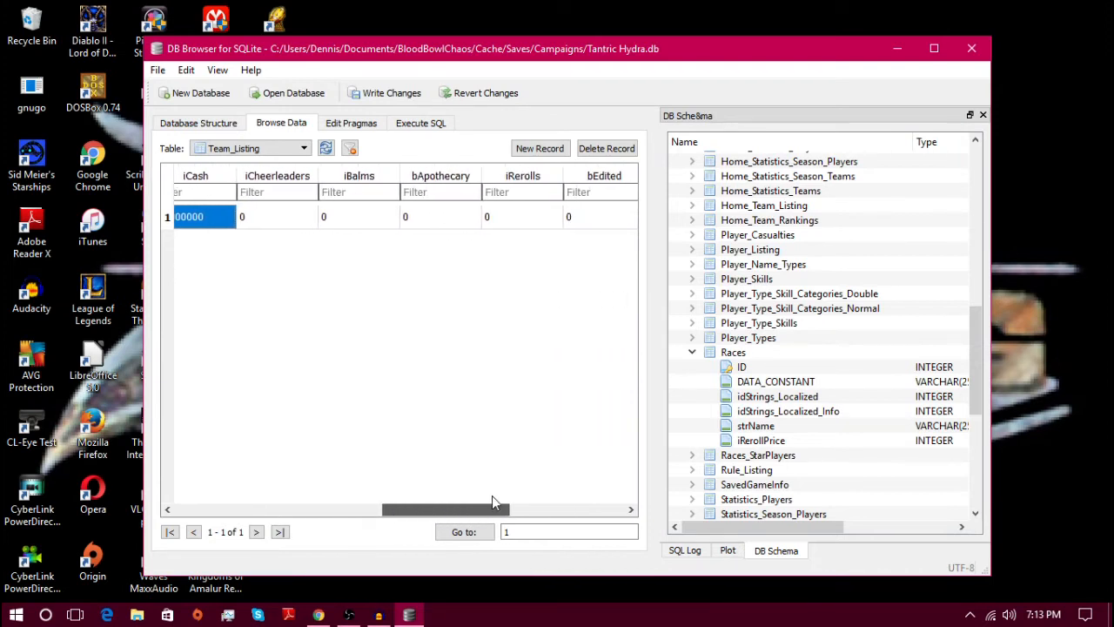
{"action": "left_click_drag", "start_coordinate": [492, 503], "coordinate": [500, 508]}
- Set the team's rerolls to 8, apothecary to 1 and cheerleaders to 10
{"action": "left_click", "coordinate": [459, 224]}
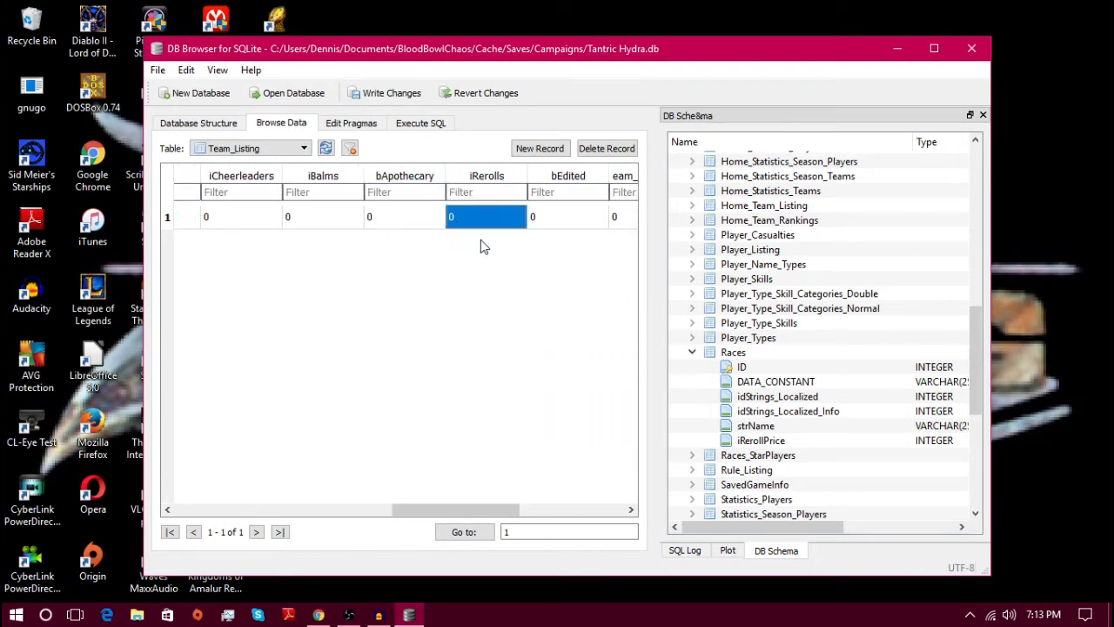
{"action": "type", "text": "8"}
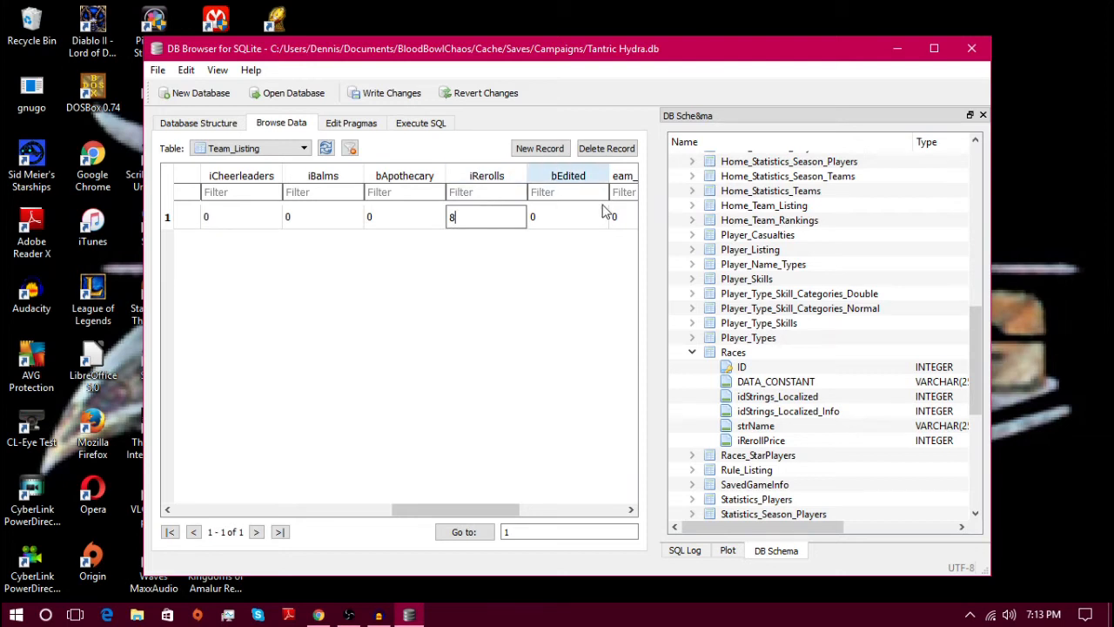
{"action": "left_click", "coordinate": [406, 217]}
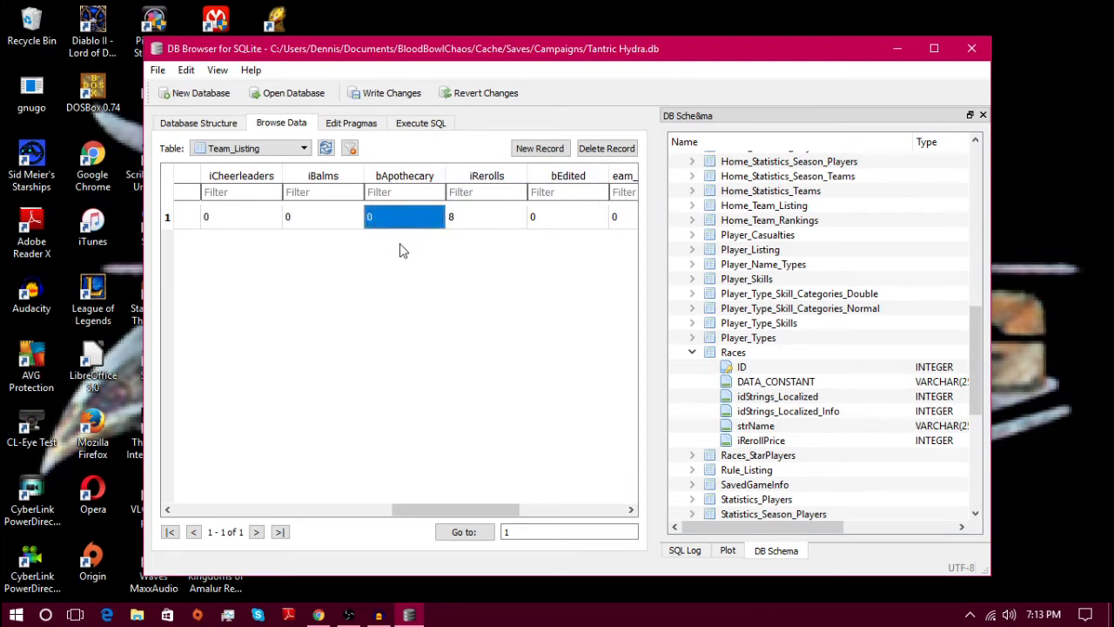
{"action": "type", "text": "1"}
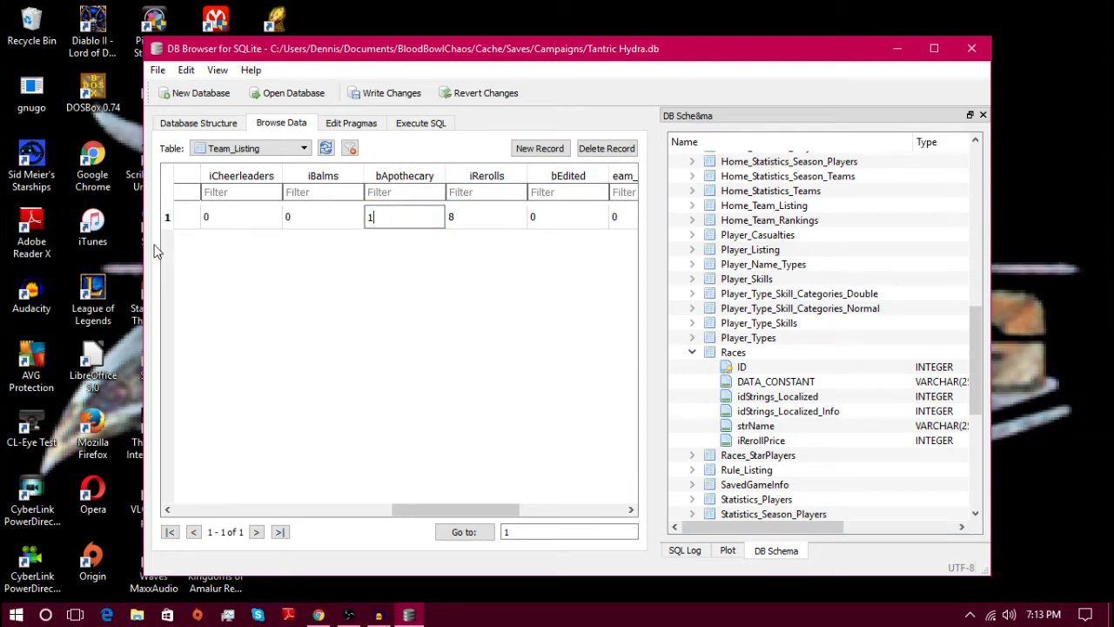
{"action": "left_click", "coordinate": [215, 220]}
{"action": "type", "text": "10"}
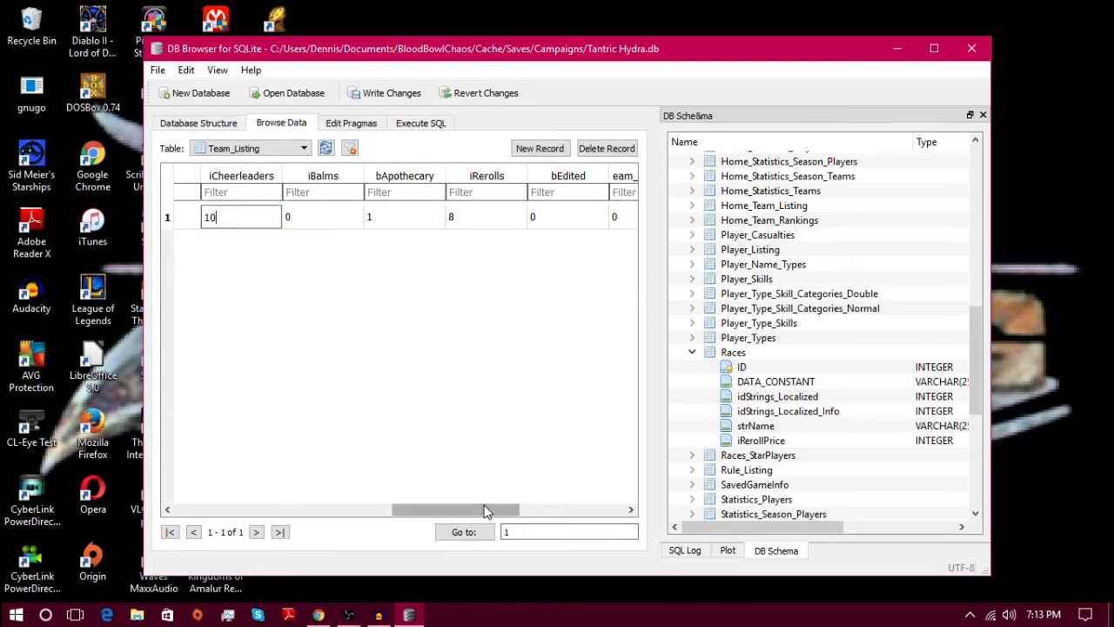
{"action": "mouse_move", "coordinate": [488, 510]}
{"action": "left_mouse_down"}
{"action": "mouse_move", "coordinate": [470, 511]}
{"action": "mouse_move", "coordinate": [503, 514]}
{"action": "mouse_move", "coordinate": [363, 520]}
{"action": "mouse_move", "coordinate": [482, 523]}
{"action": "mouse_move", "coordinate": [546, 548]}
{"action": "mouse_move", "coordinate": [600, 549]}
{"action": "left_mouse_up"}
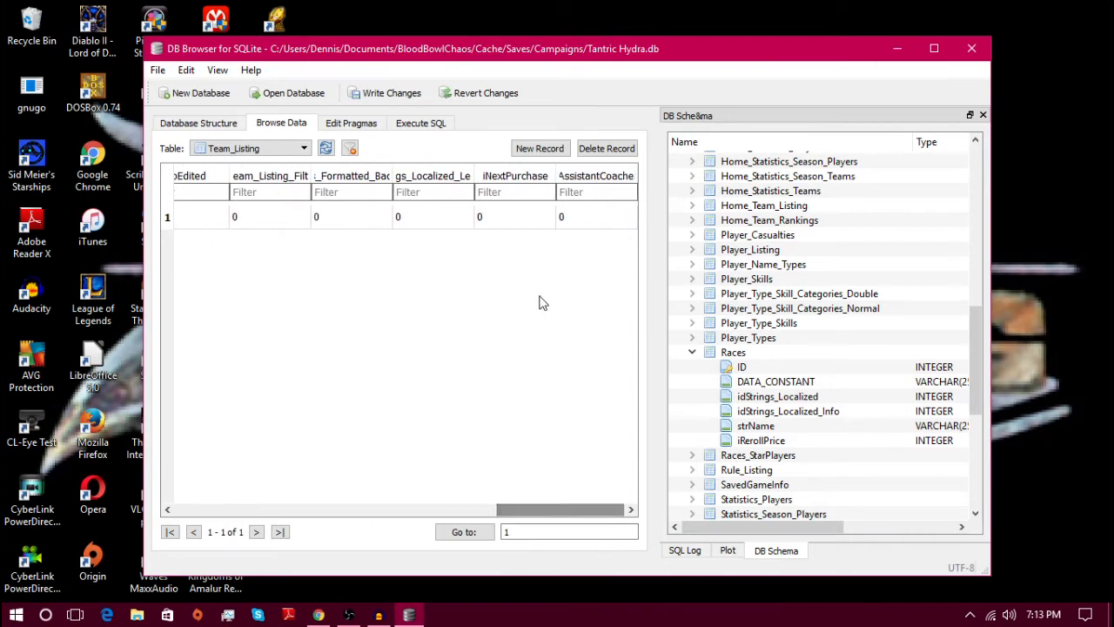
- Set the team's assistant coaches to 18
{"action": "left_click", "coordinate": [597, 218]}
{"action": "type", "text": "18"}
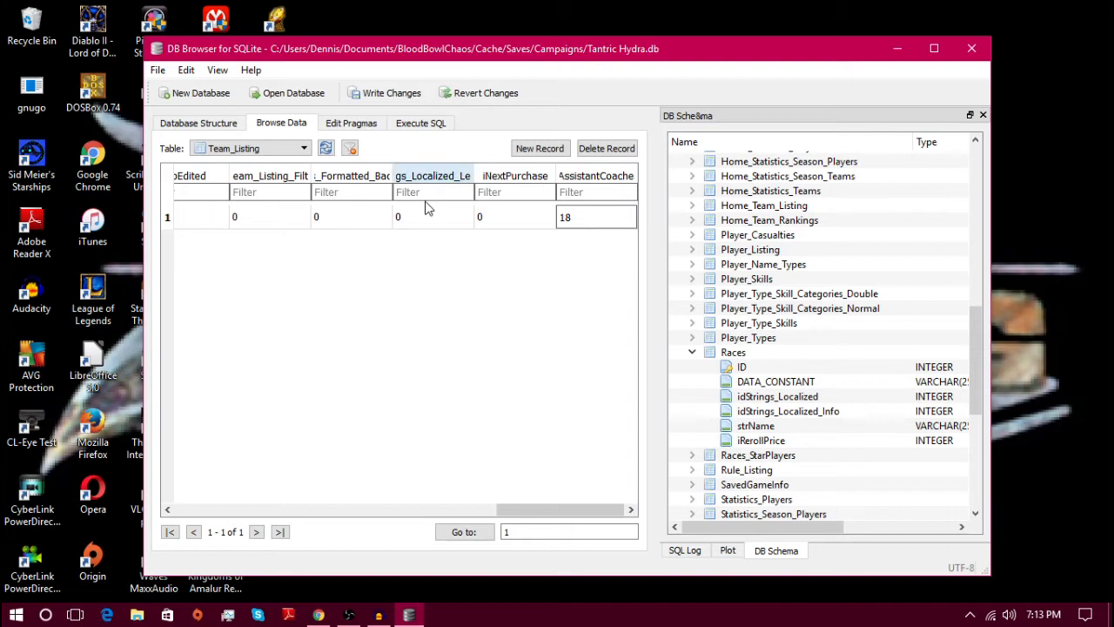
{"action": "left_click_drag", "start_coordinate": [576, 508], "coordinate": [226, 510]}
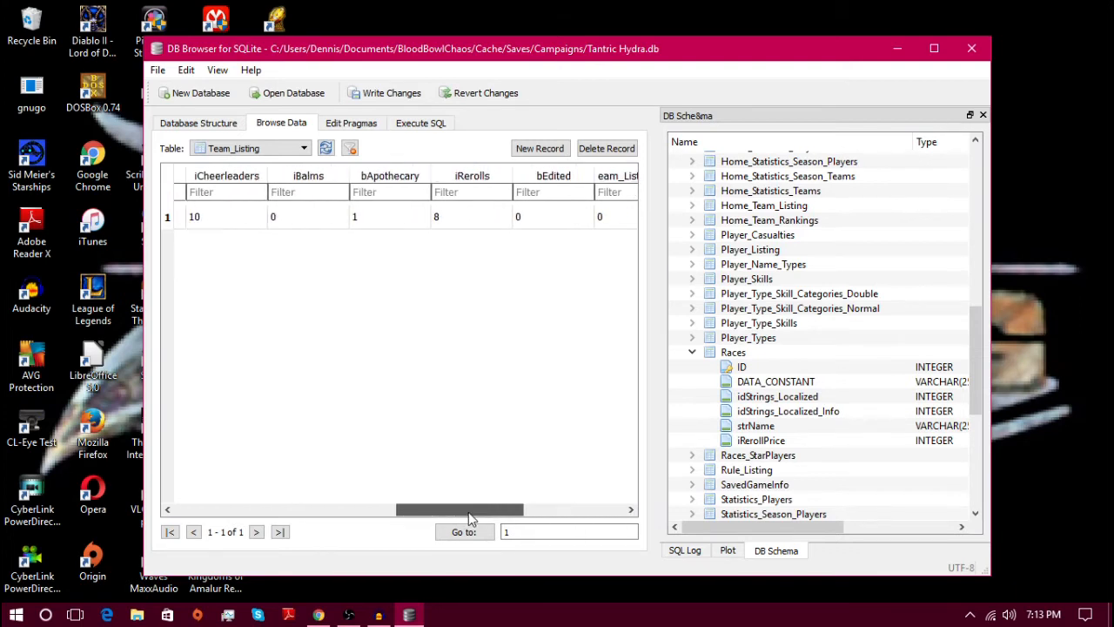
{"action": "left_click", "coordinate": [352, 192]}
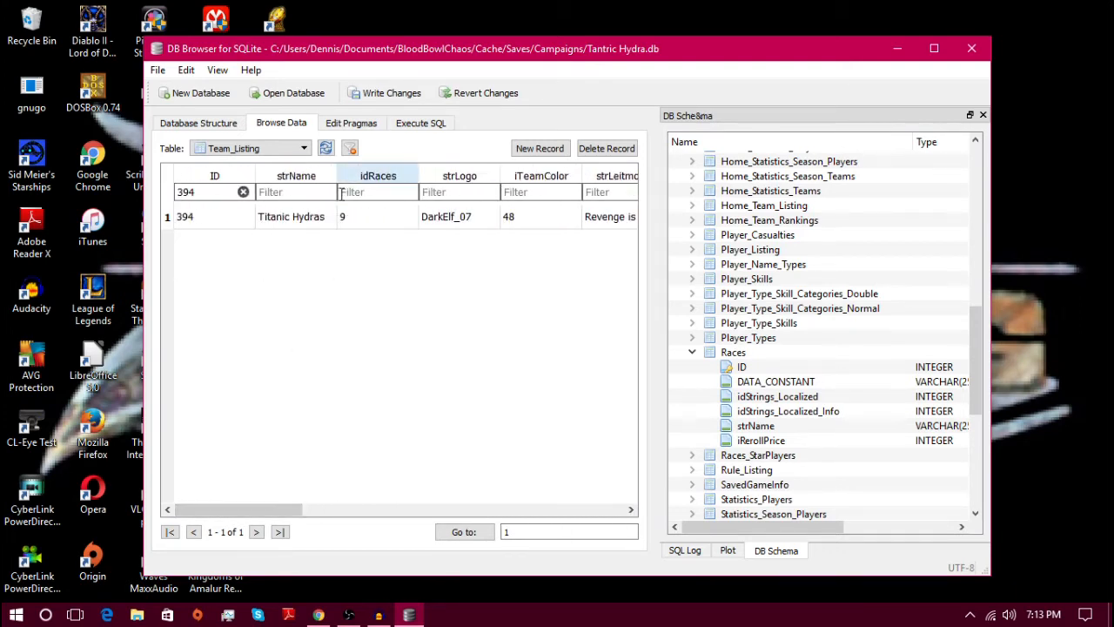
{"action": "left_click_drag", "start_coordinate": [261, 511], "coordinate": [626, 510]}
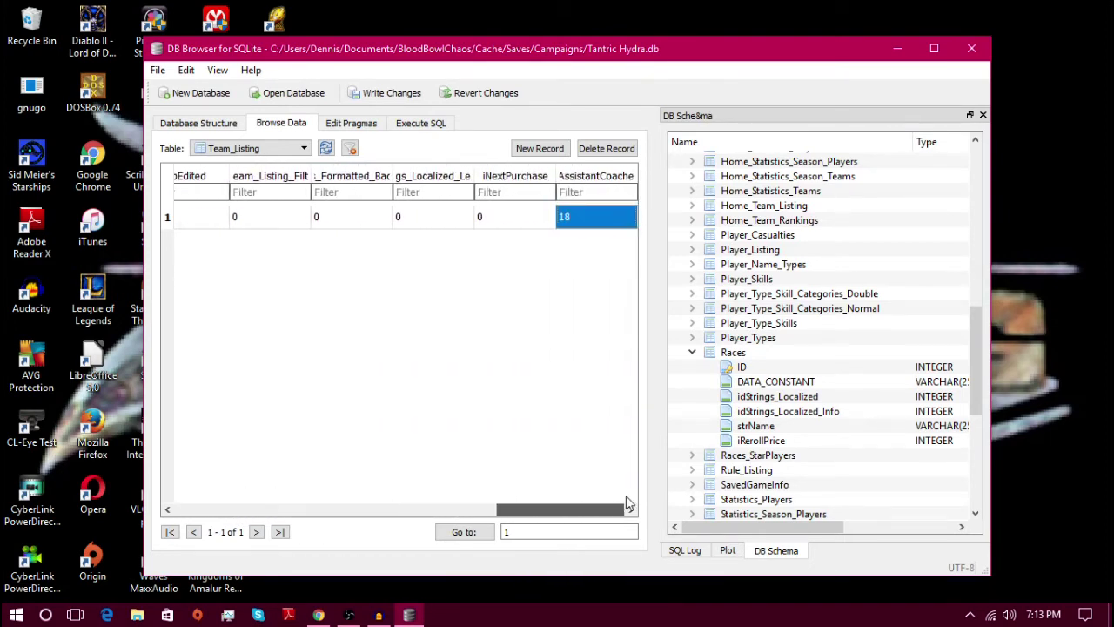
{"action": "left_click", "coordinate": [290, 150]}
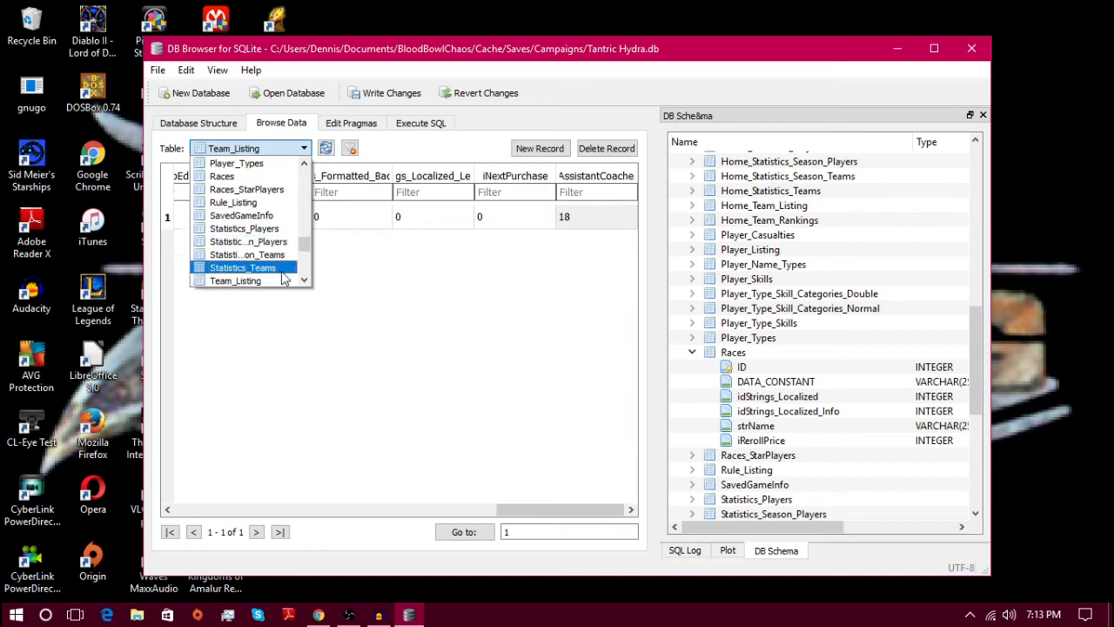
{"action": "scroll", "coordinate": [262, 252], "scroll_direction": "up", "scroll_amount": 2}
{"action": "scroll", "coordinate": [262, 236], "scroll_direction": "up", "scroll_amount": 2}
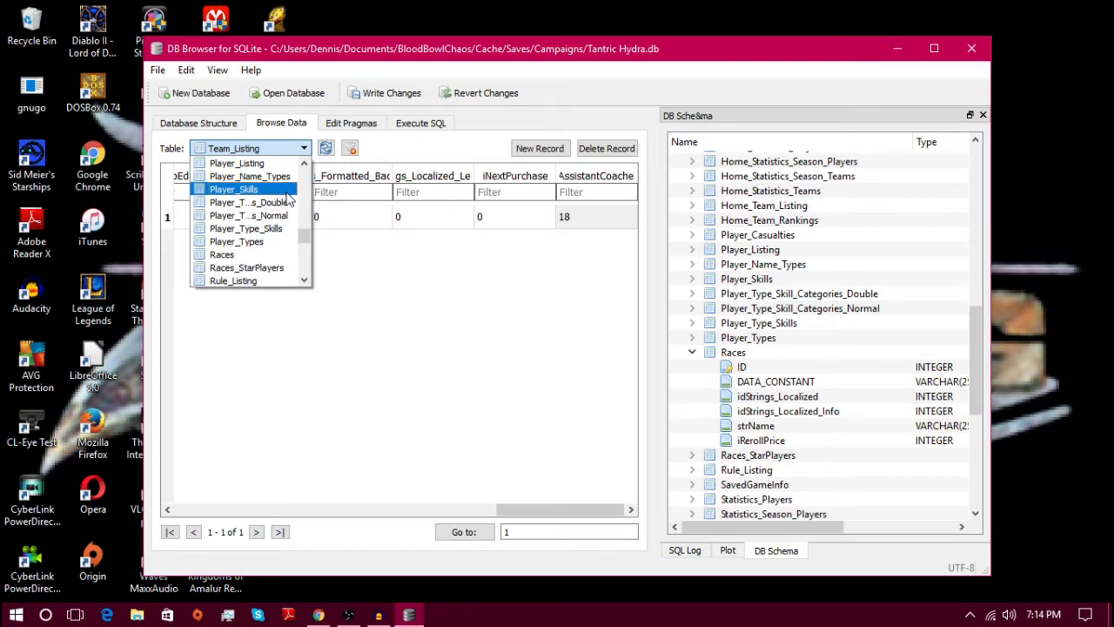
- Switch to Player_Skills and filter the ID column to 2428 to inspect that record
{"action": "left_click", "coordinate": [287, 190]}
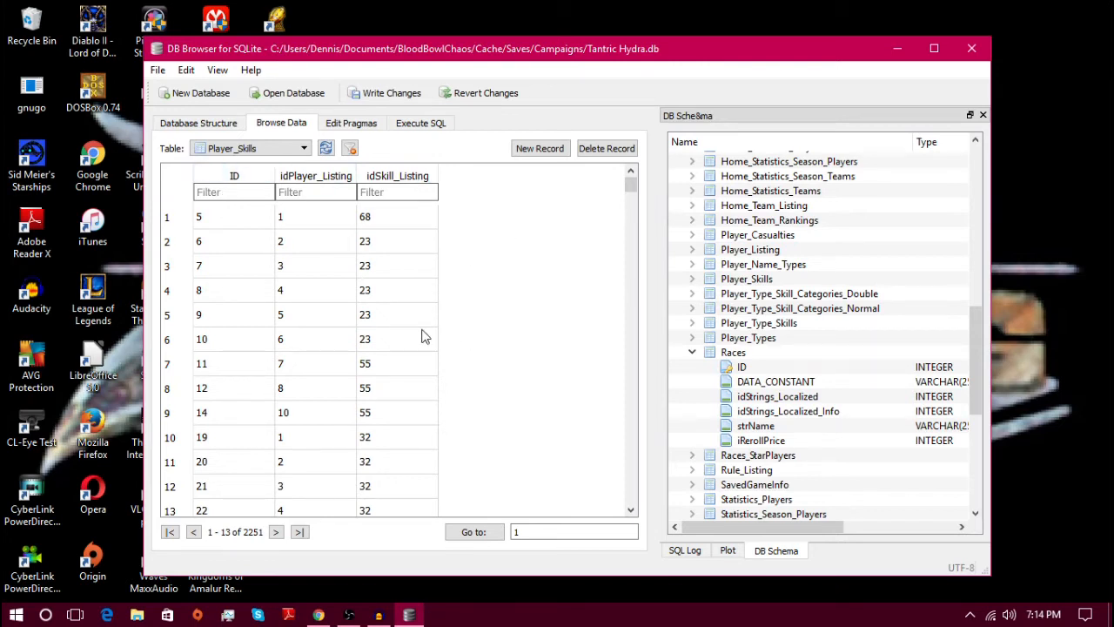
{"action": "type", "text": "2"}
{"action": "type", "text": "49"}
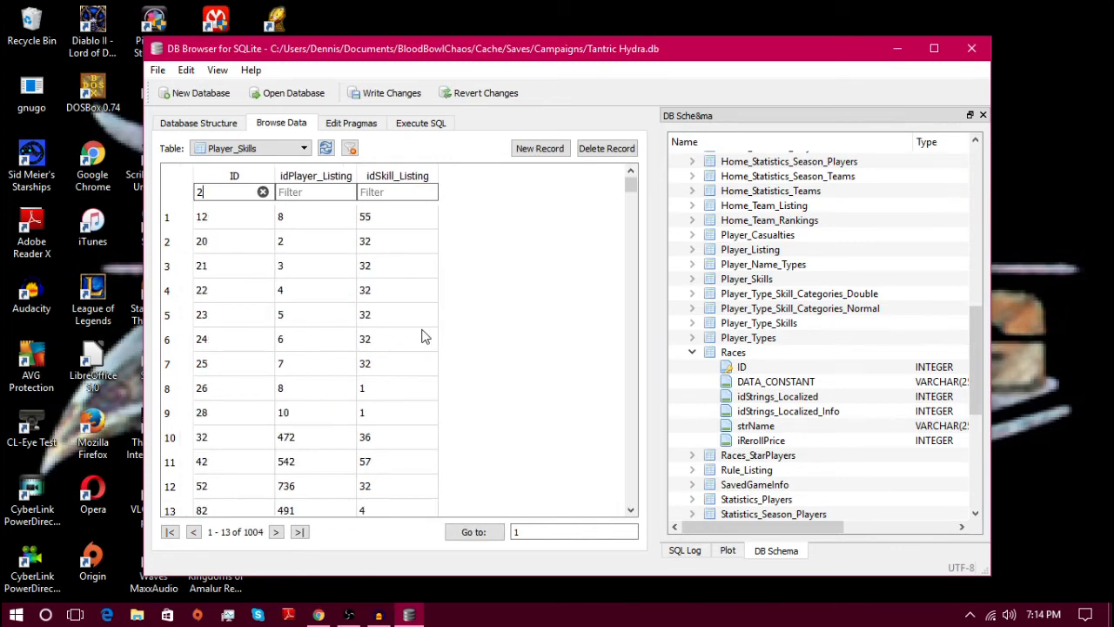
{"action": "type", "text": "9"}
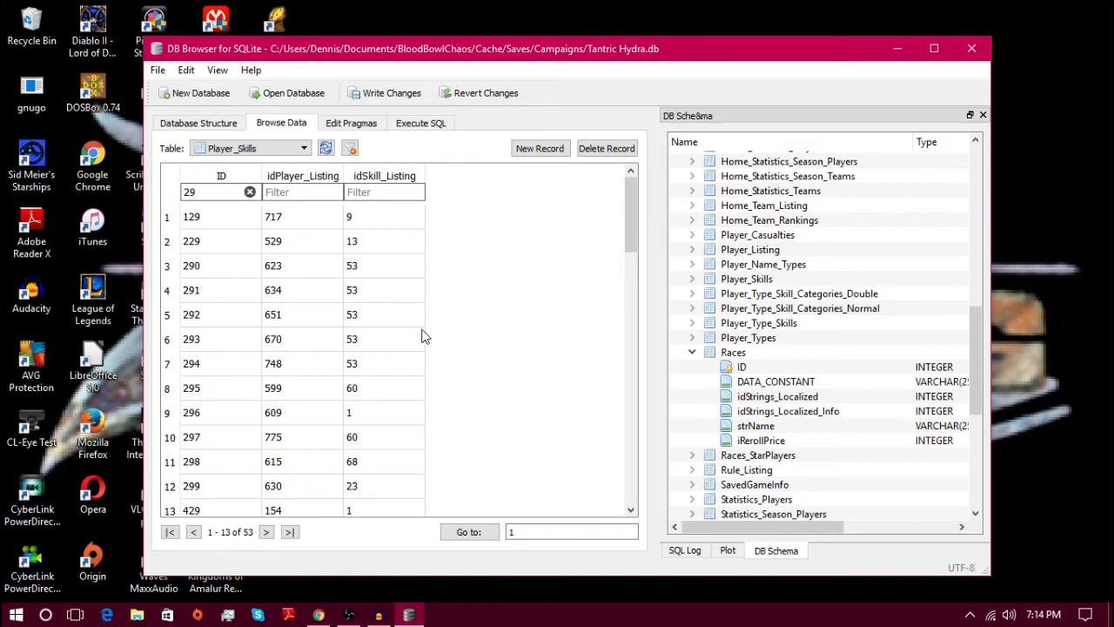
{"action": "key", "text": "BackSpace"}
{"action": "type", "text": "9"}
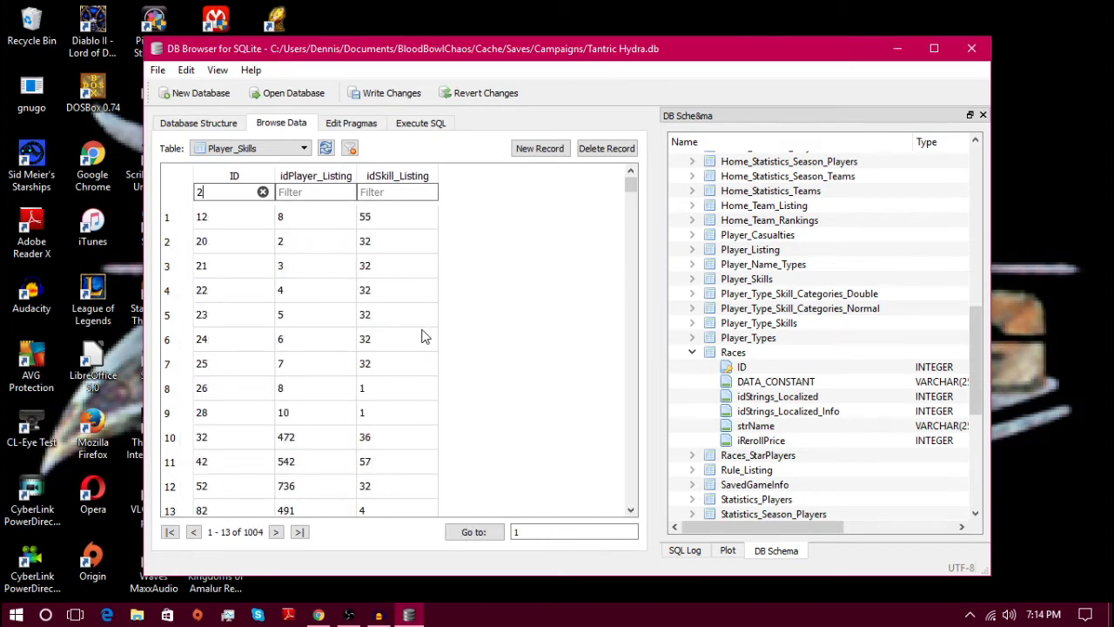
{"action": "type", "text": "428"}
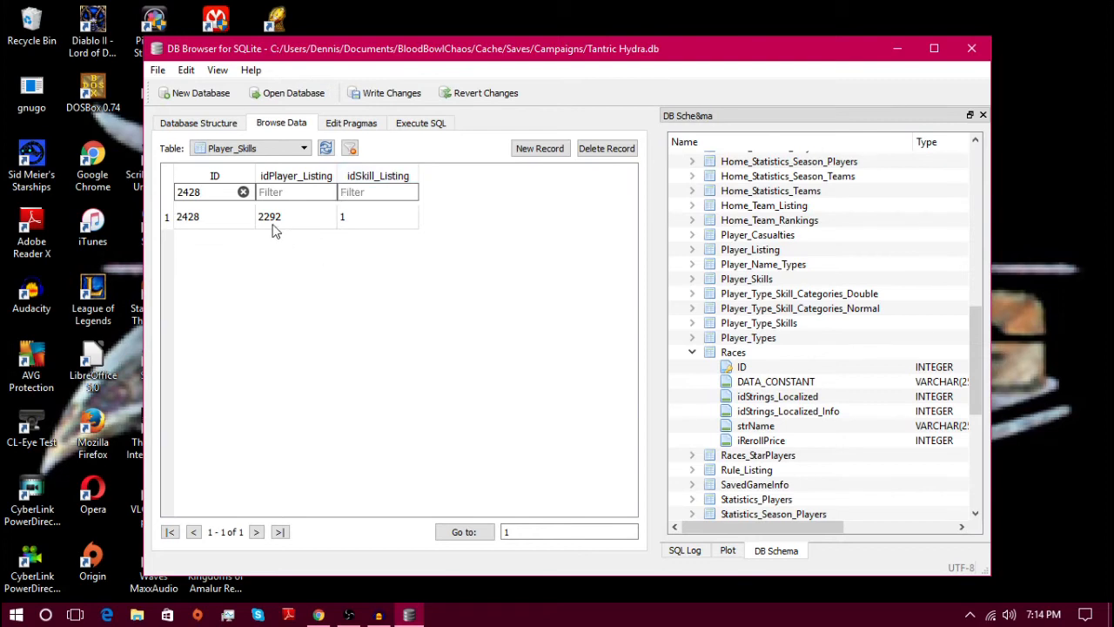
{"action": "left_click", "coordinate": [362, 220]}
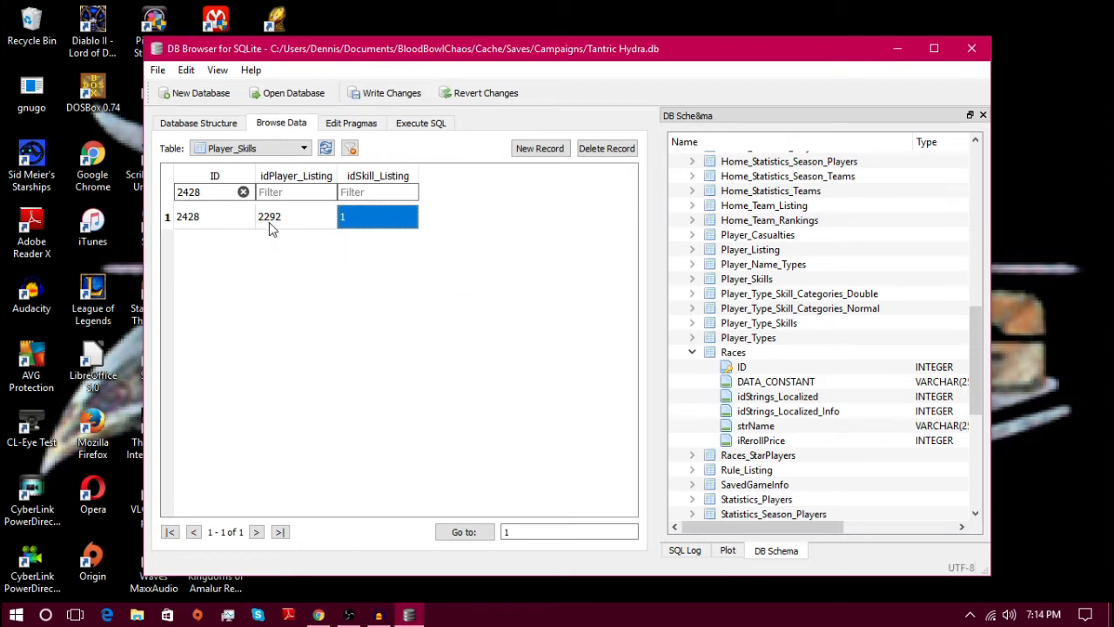
- Clear the ID filter and filter idPlayer_Listing to 2428 instead, finding no skill rows
{"action": "double_click", "coordinate": [209, 192]}
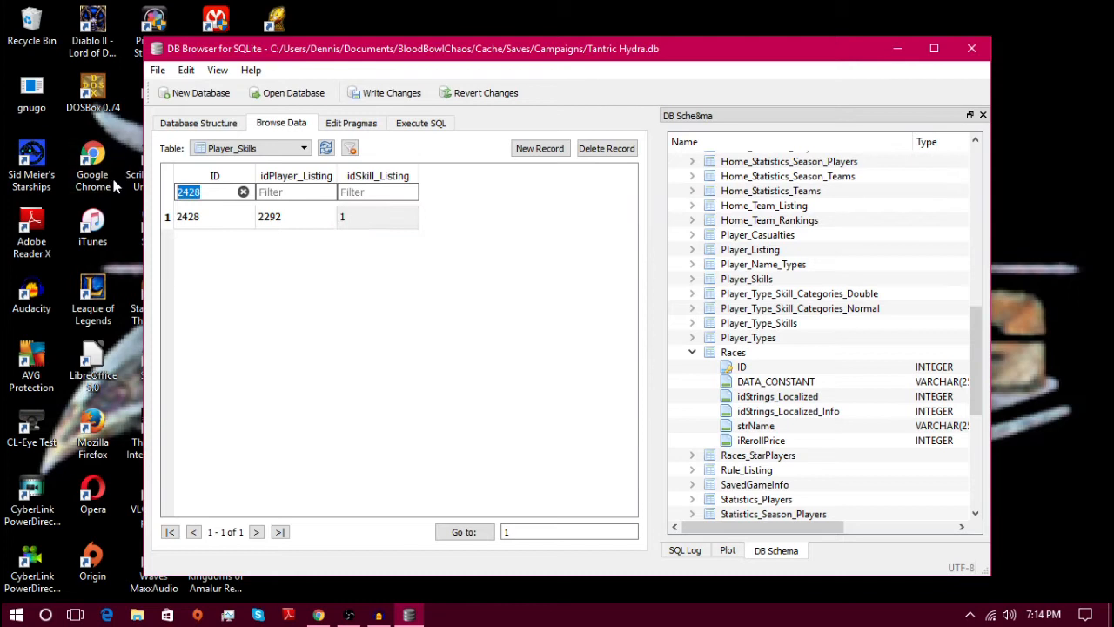
{"action": "key", "text": "Delete"}
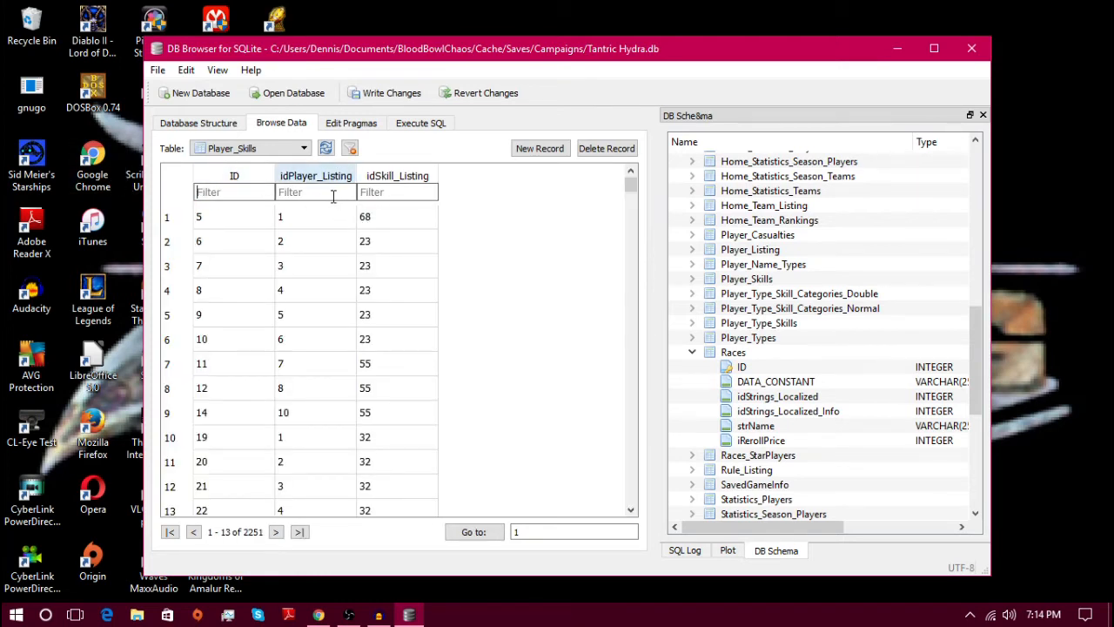
{"action": "left_click", "coordinate": [333, 193]}
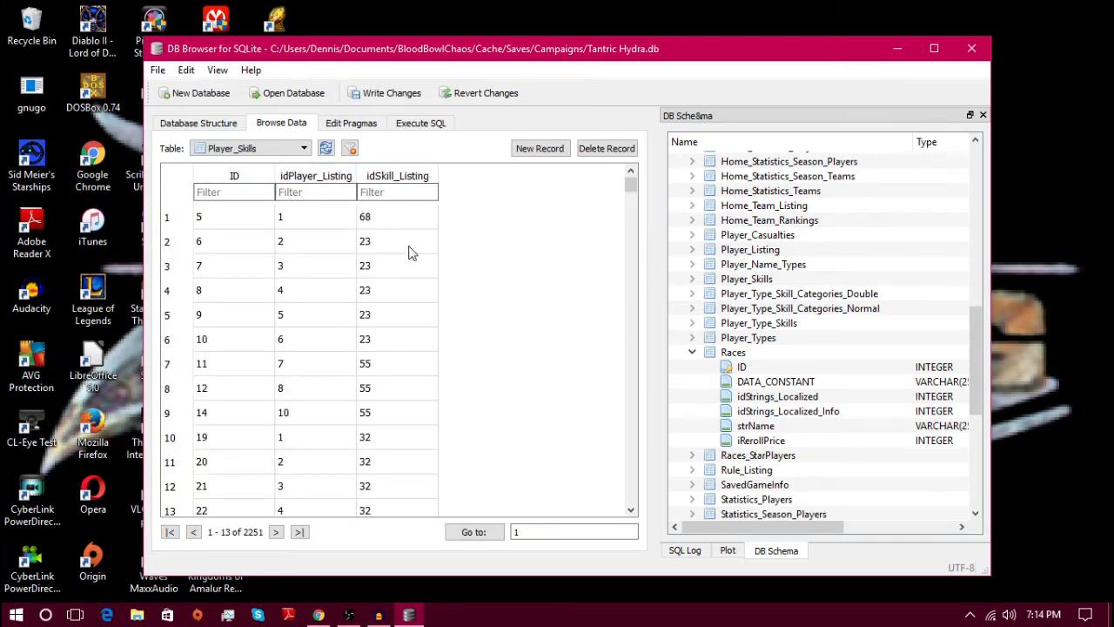
{"action": "type", "text": "242"}
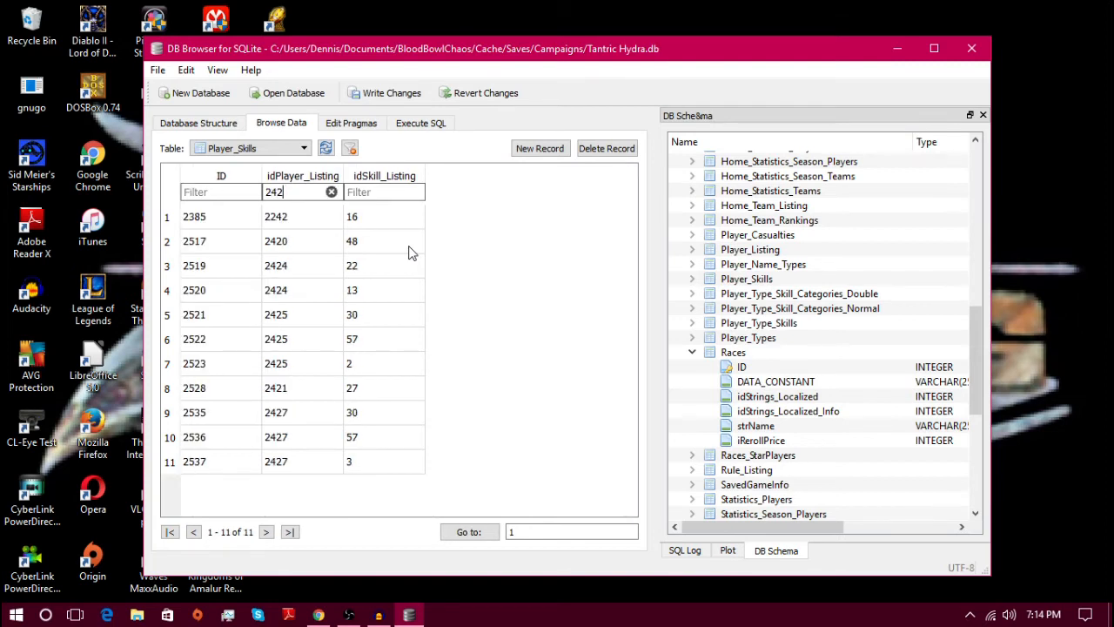
{"action": "type", "text": "9"}
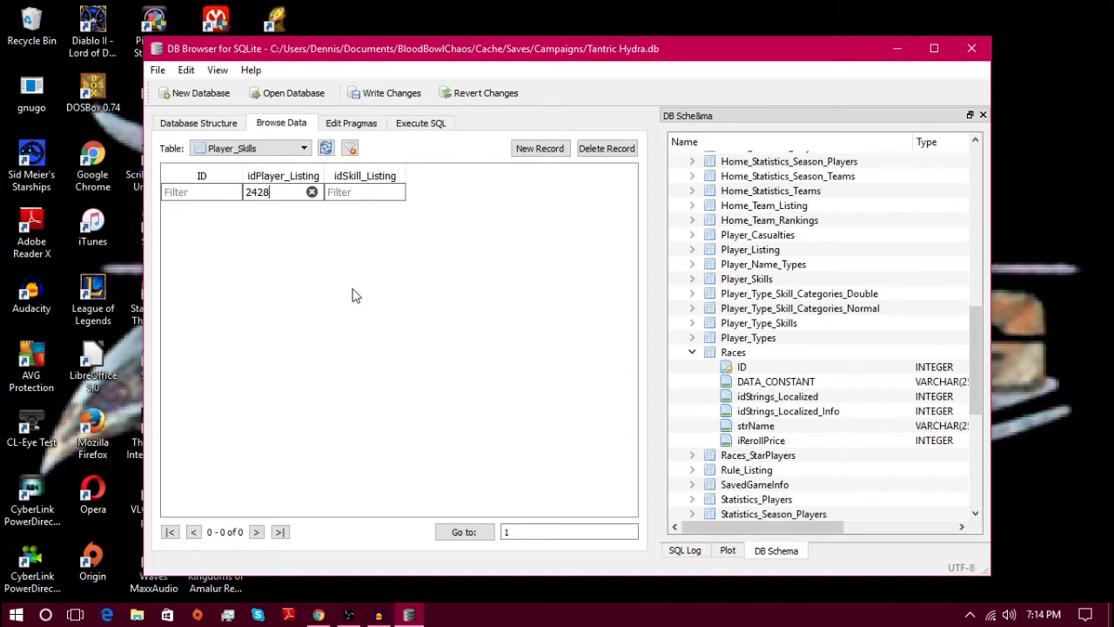
- Add a new Player_Skills record with idPlayer_Listing 2428 and idSkill_Listing 78
{"action": "left_click", "coordinate": [540, 148]}
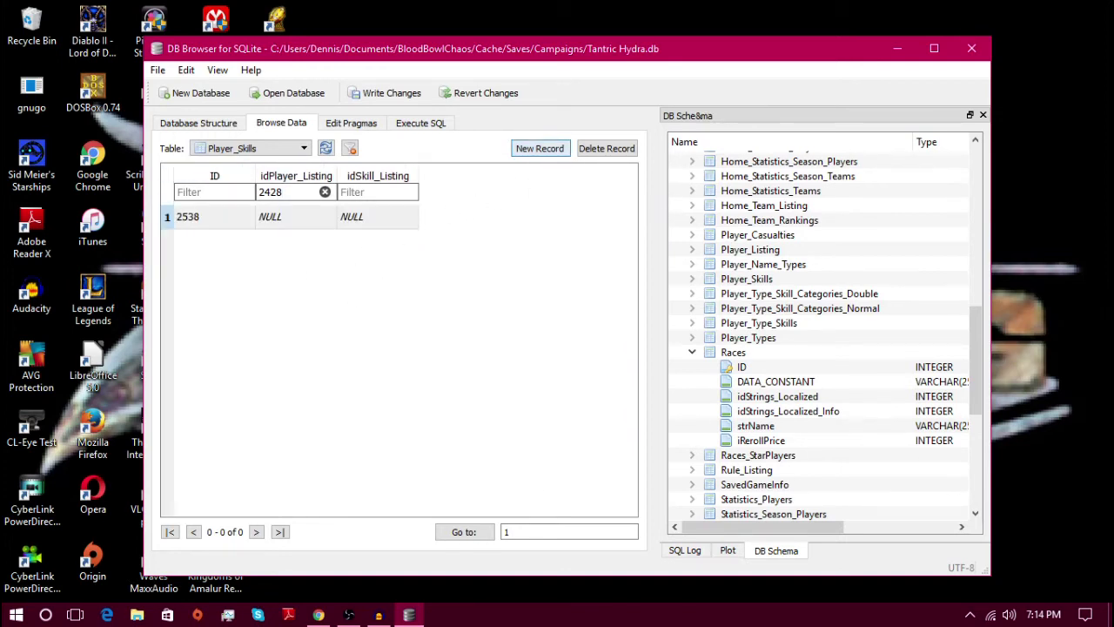
{"action": "double_click", "coordinate": [268, 220]}
{"action": "type", "text": "2428"}
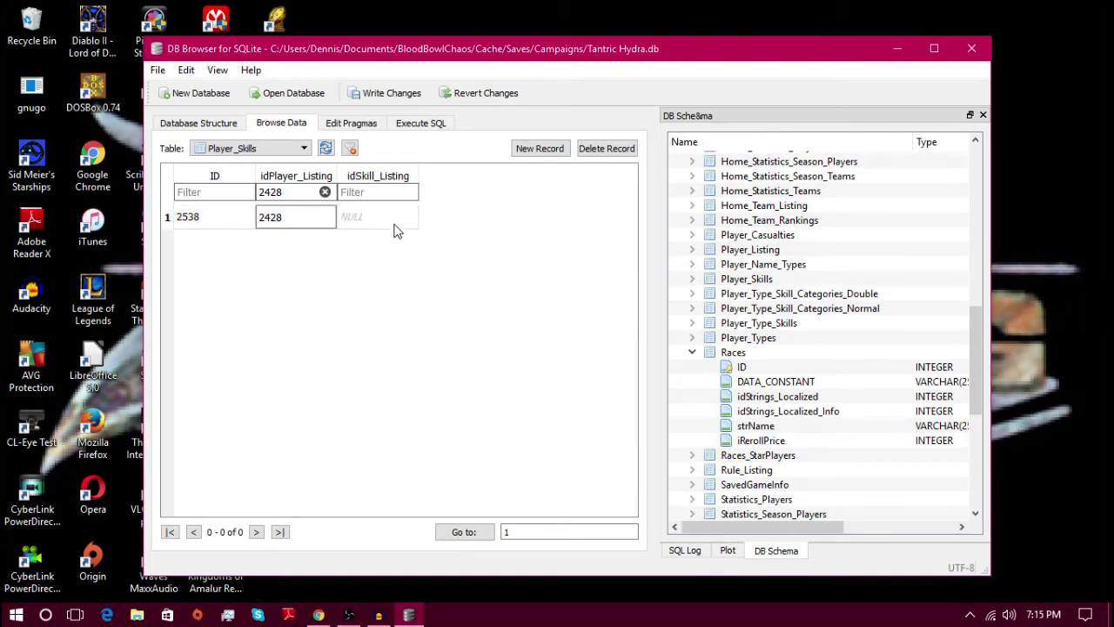
{"action": "left_click", "coordinate": [383, 219]}
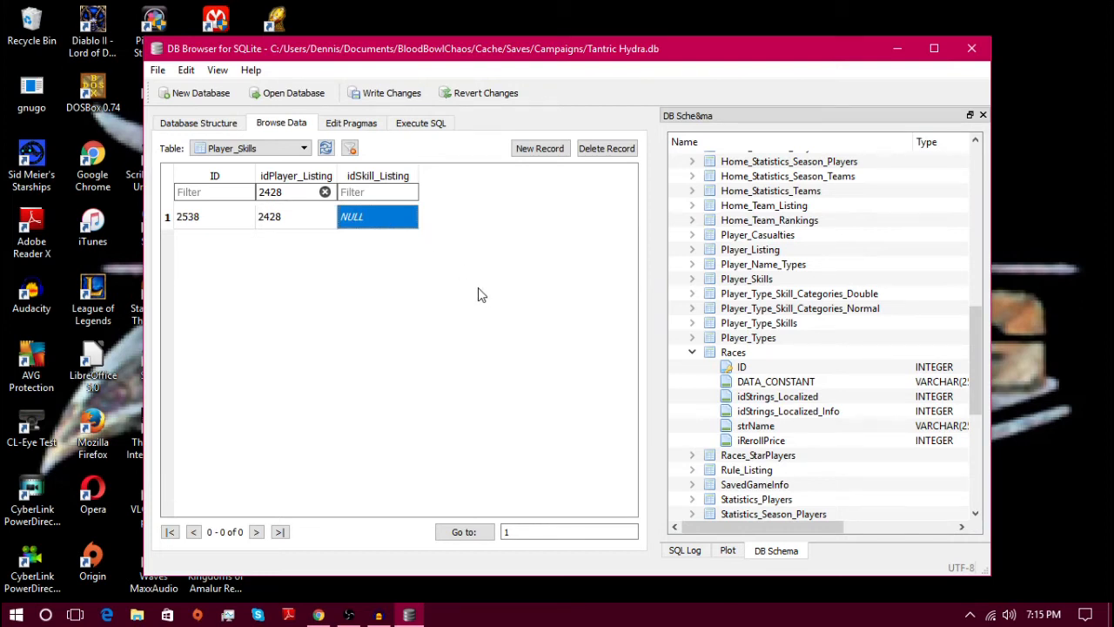
{"action": "type", "text": "78"}
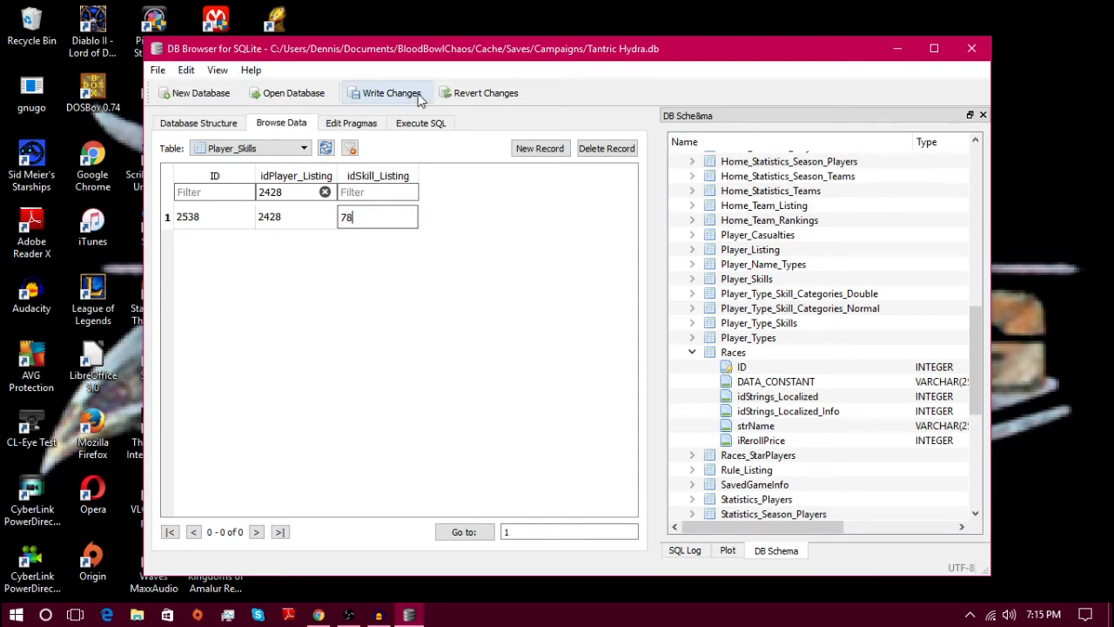
{"action": "left_click", "coordinate": [391, 94]}
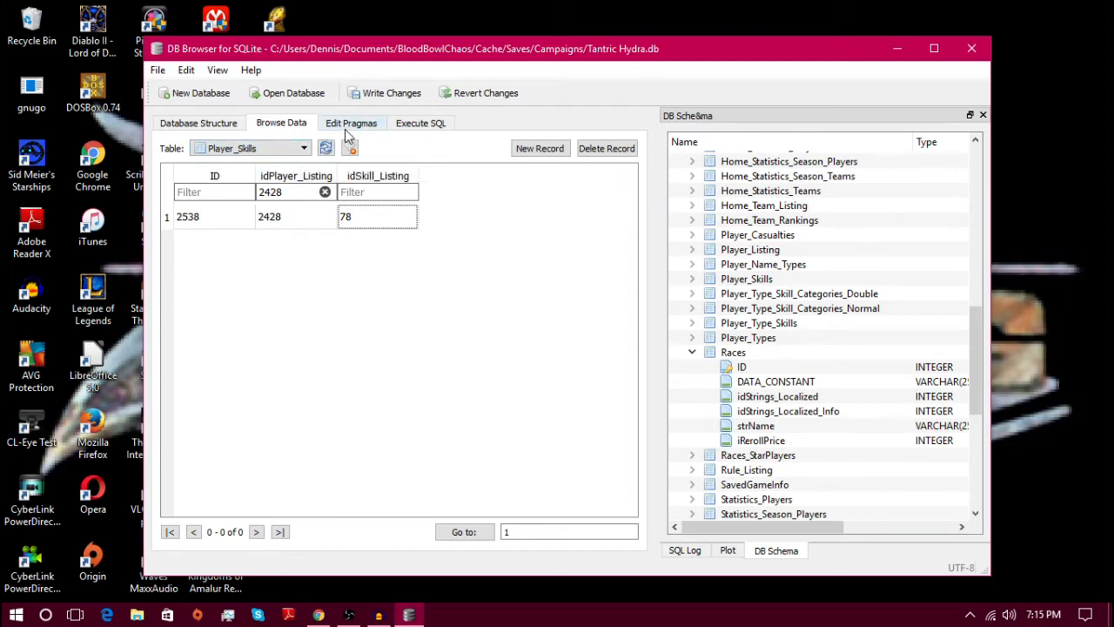
- Write the changes to the database file and bring up File Explorer
{"action": "left_click", "coordinate": [387, 96]}
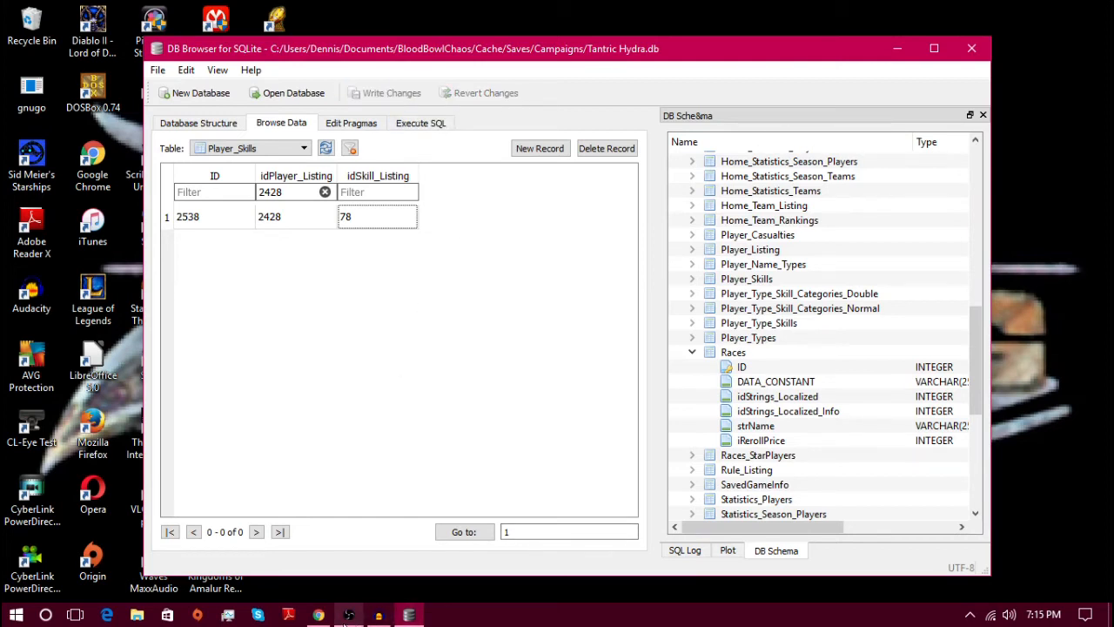
{"action": "left_click", "coordinate": [138, 616]}
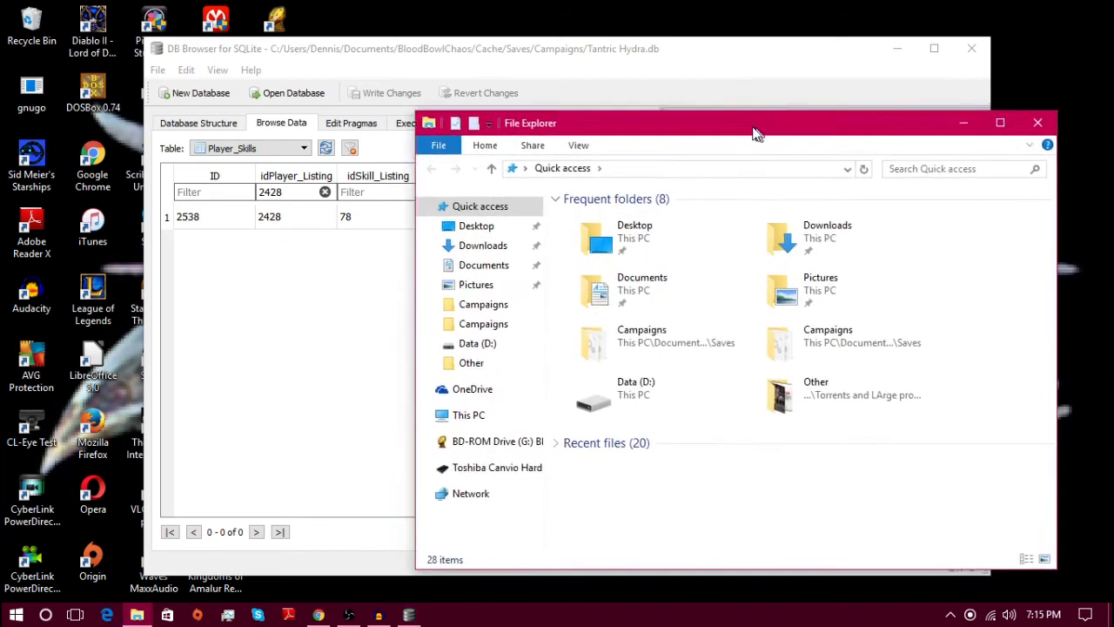
- Browse the Campaigns saves folder in File Explorer, then return to DB Browser
{"action": "left_click_drag", "start_coordinate": [787, 141], "coordinate": [692, 106]}
{"action": "mouse_move", "coordinate": [483, 324]}
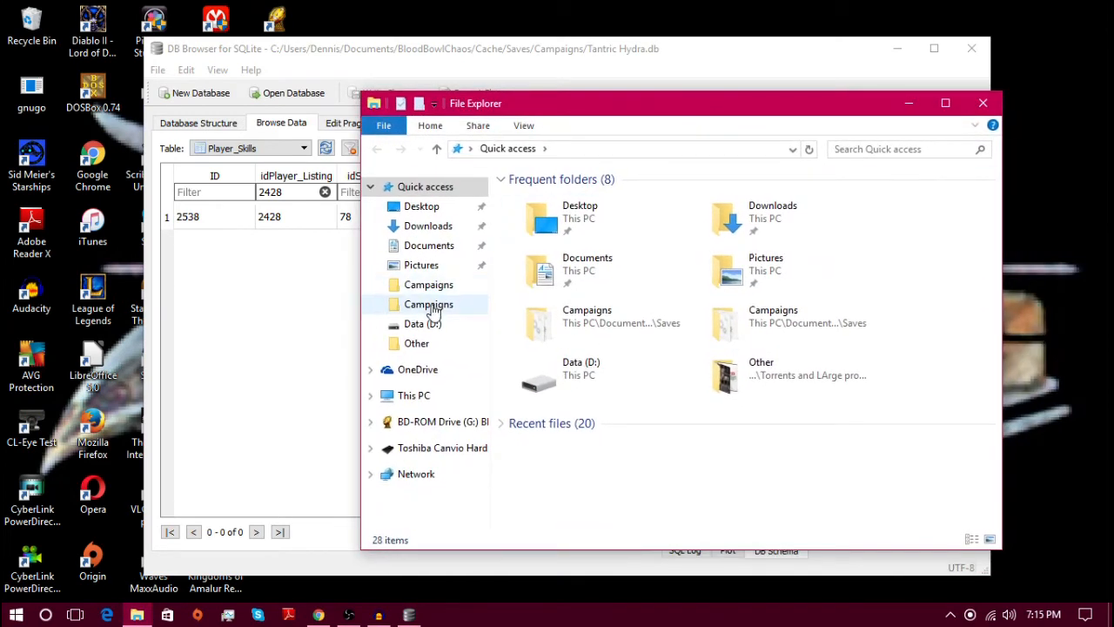
{"action": "left_click", "coordinate": [428, 304]}
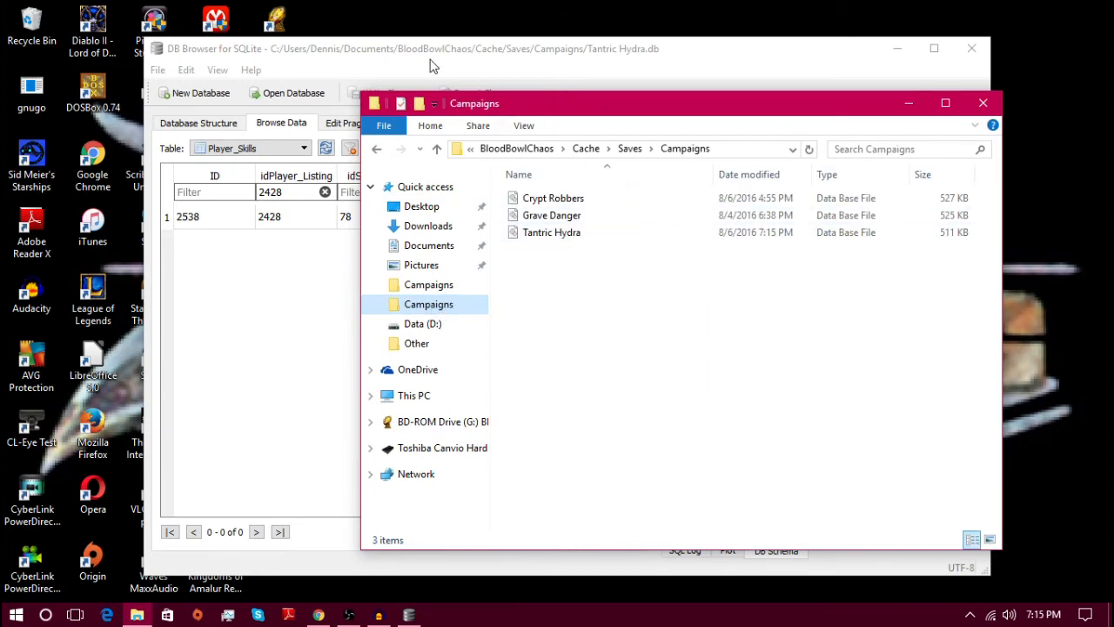
{"action": "left_click", "coordinate": [378, 72]}
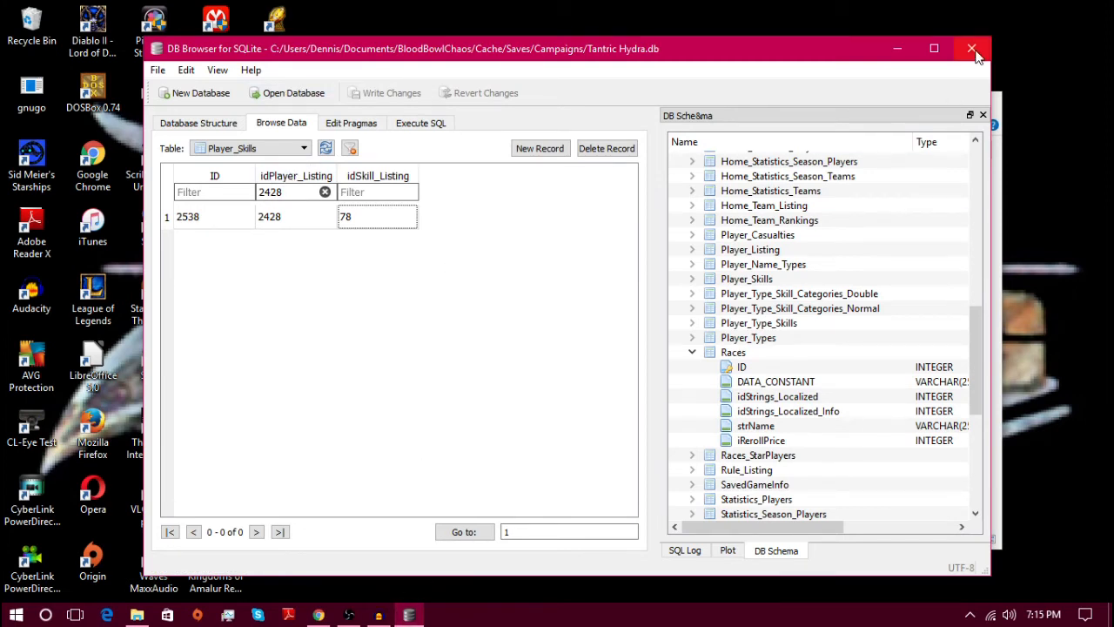
{"action": "left_click", "coordinate": [287, 93]}
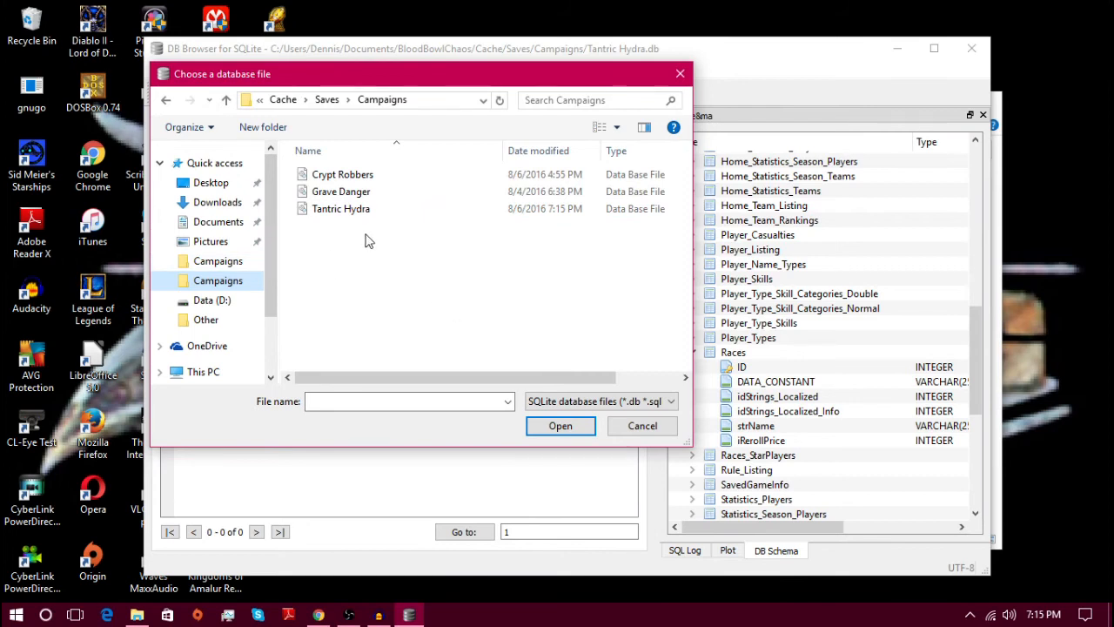
{"action": "left_click", "coordinate": [340, 209]}
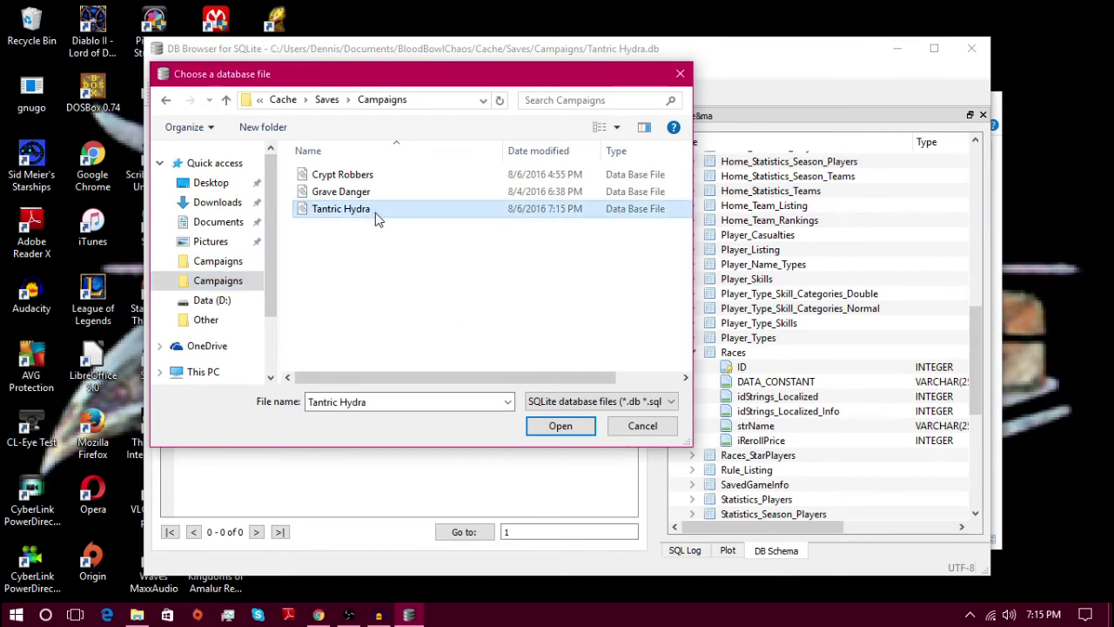
{"action": "left_click", "coordinate": [643, 425]}
{"action": "left_click", "coordinate": [287, 92]}
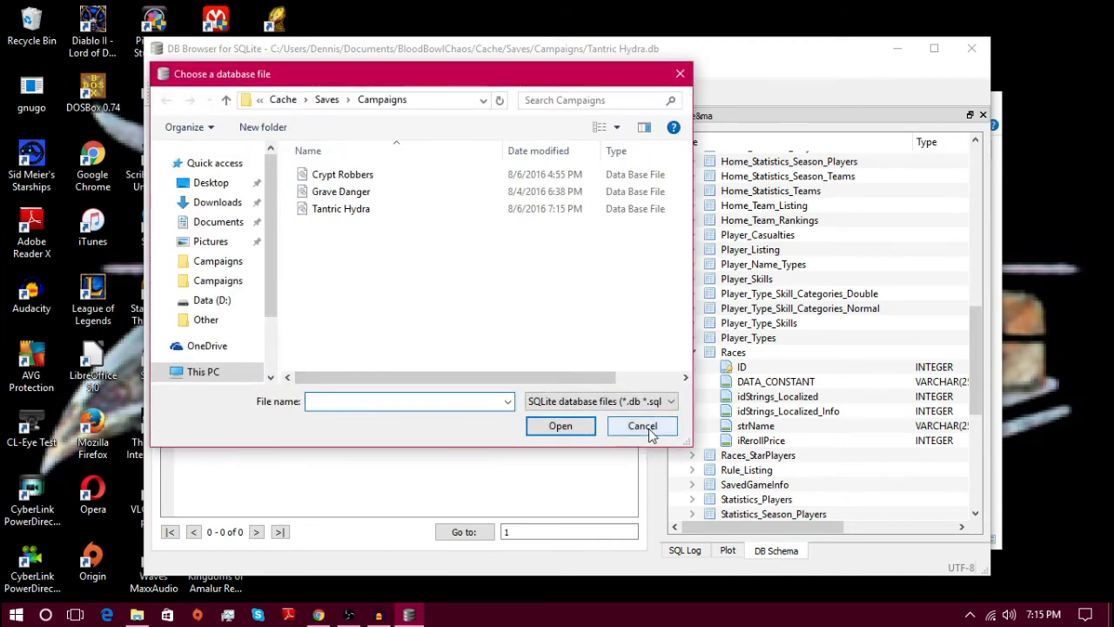
{"action": "left_click", "coordinate": [643, 425]}
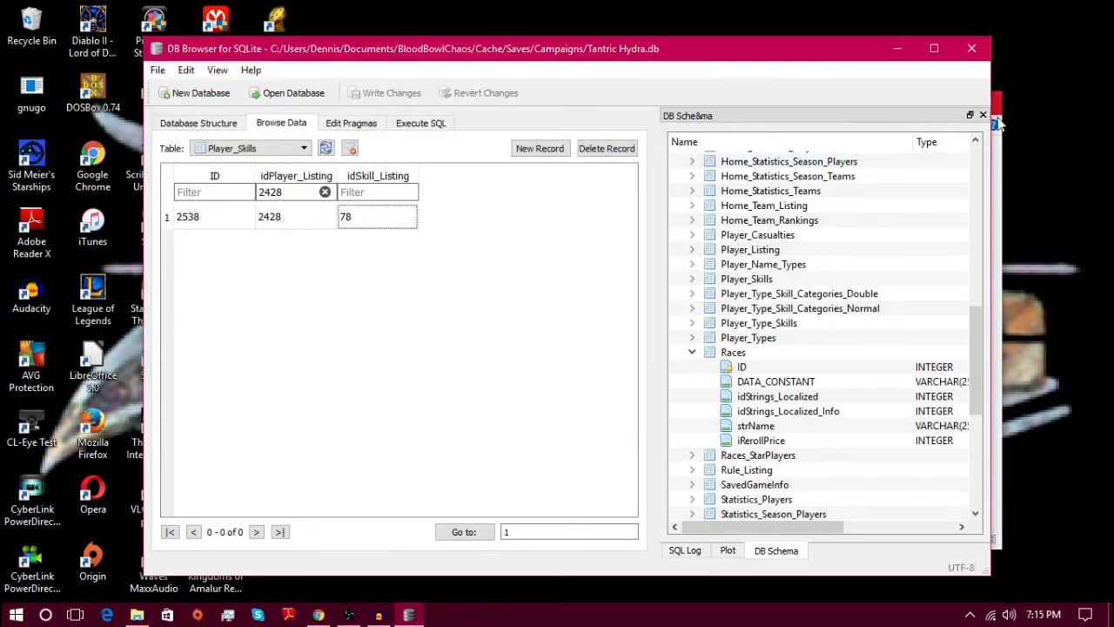
{"action": "left_click", "coordinate": [1002, 246]}
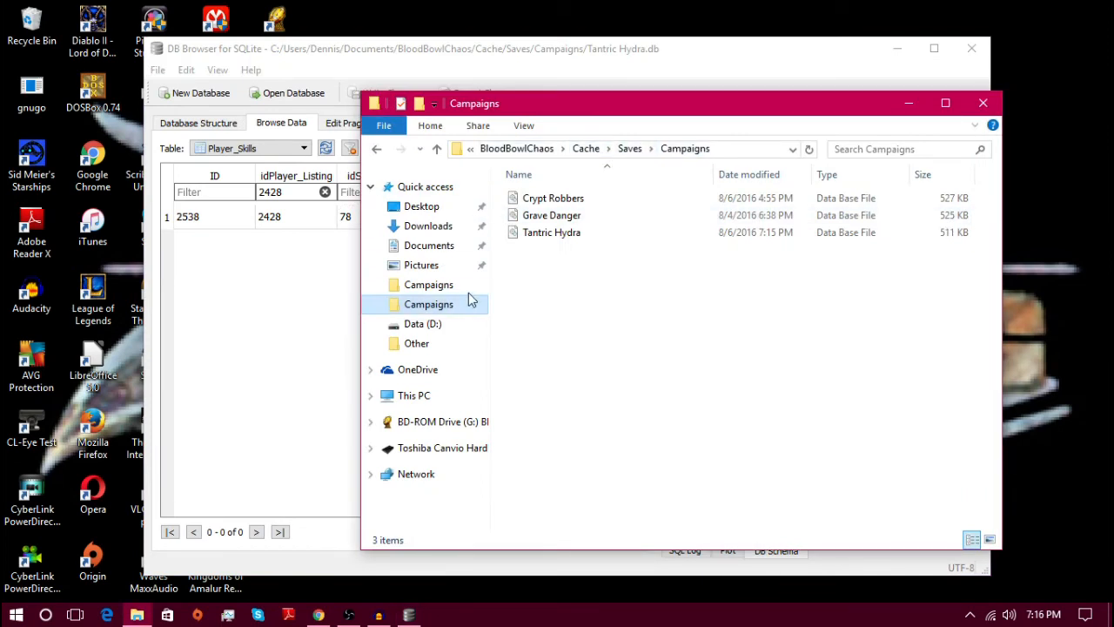
- Copy the Tantric Hydra save file and go to the other Campaigns saves folder
{"action": "left_click", "coordinate": [548, 233]}
{"action": "right_click", "coordinate": [548, 239]}
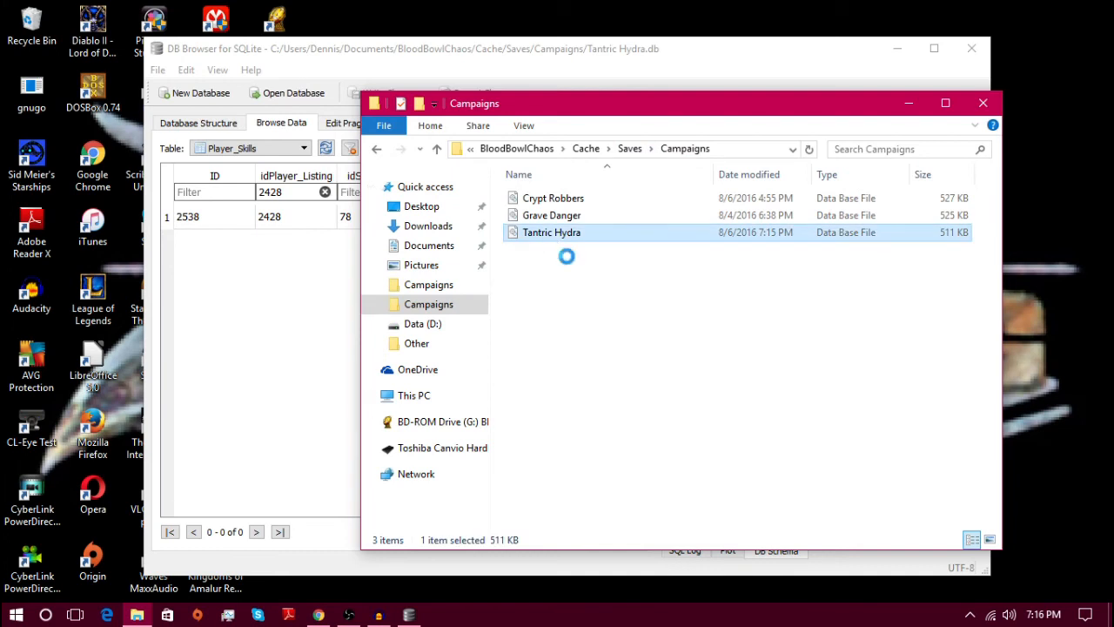
{"action": "left_click", "coordinate": [616, 440]}
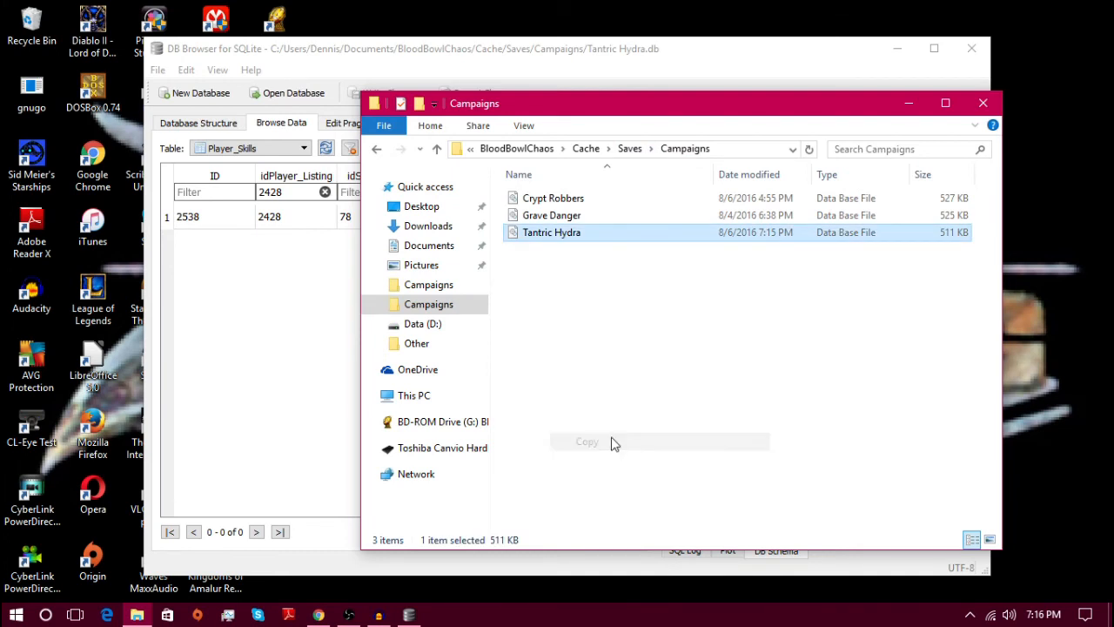
{"action": "left_click", "coordinate": [428, 284]}
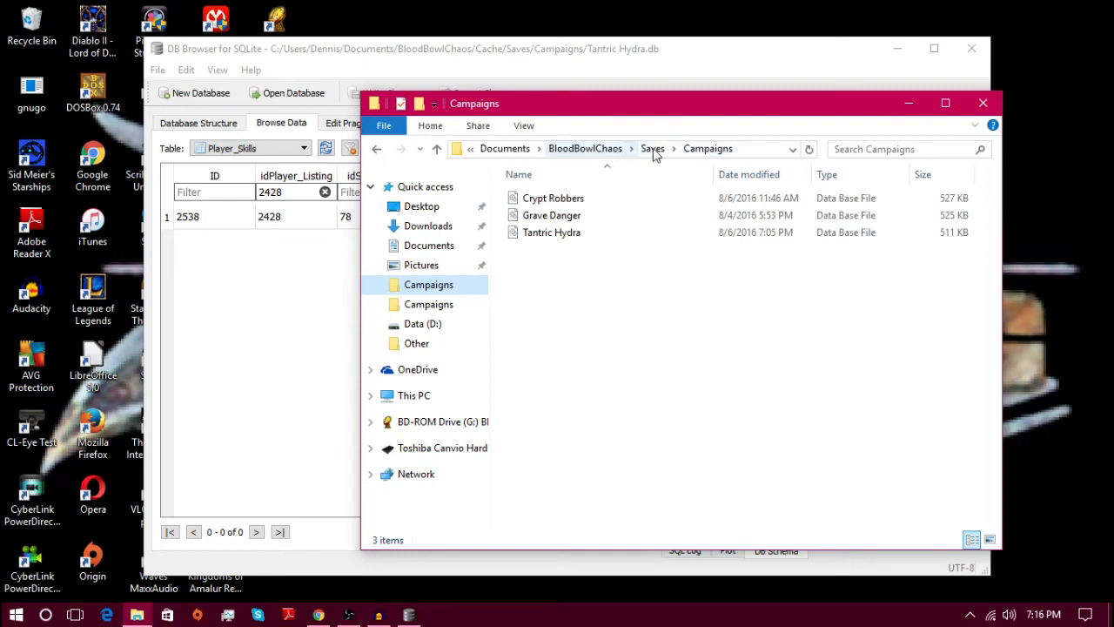
- Paste the save there, overwriting the existing Tantric Hydra, then close DB Browser and Explorer
{"action": "right_click", "coordinate": [585, 279]}
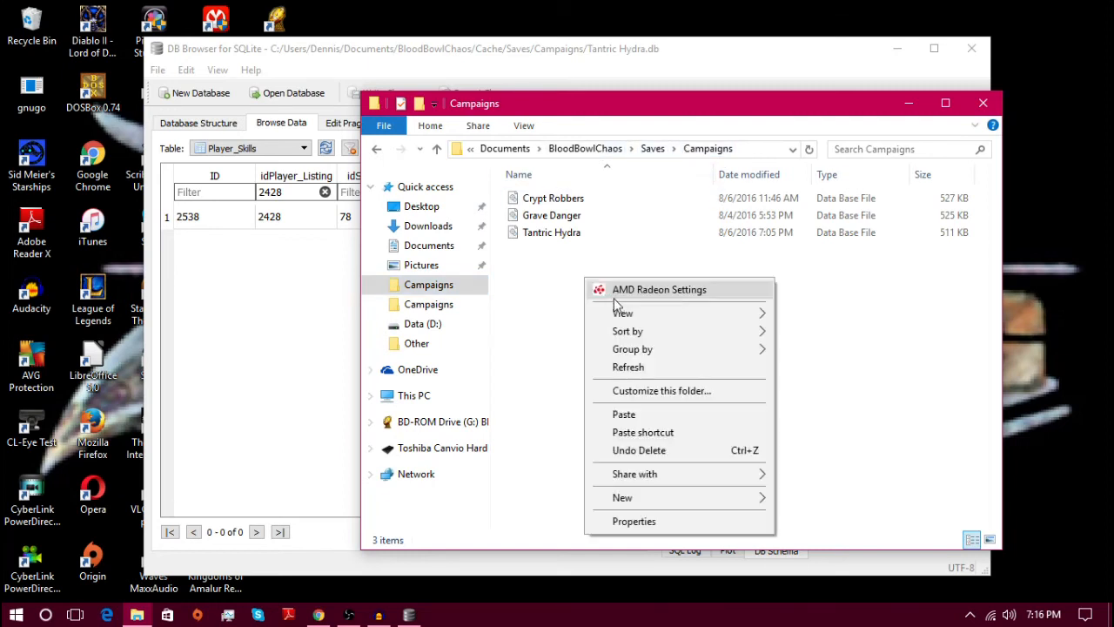
{"action": "left_click", "coordinate": [624, 414]}
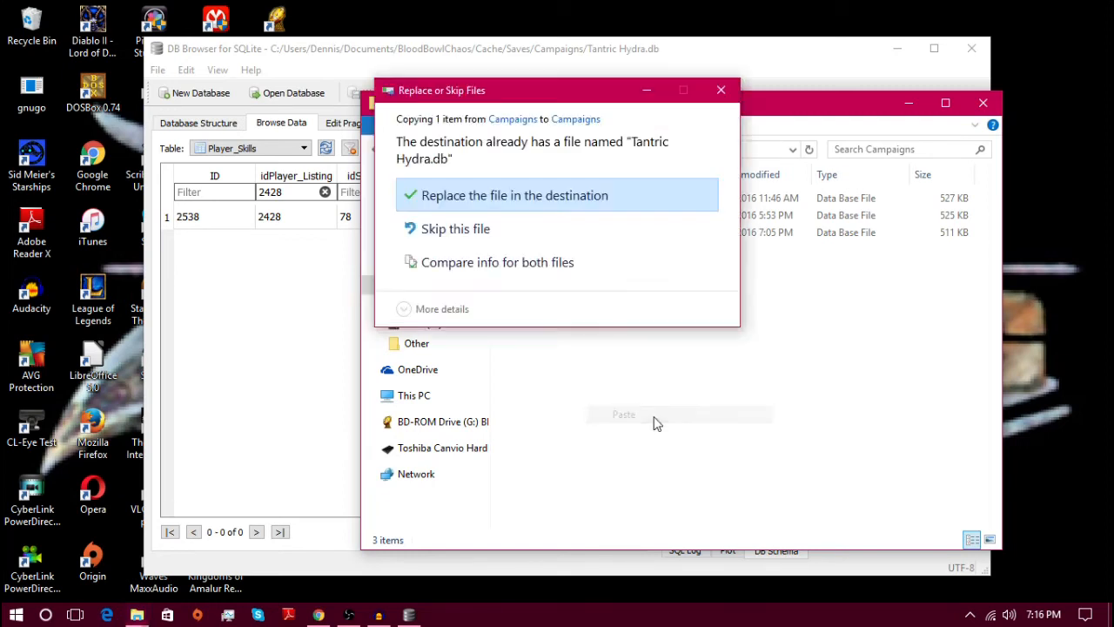
{"action": "left_click", "coordinate": [585, 200]}
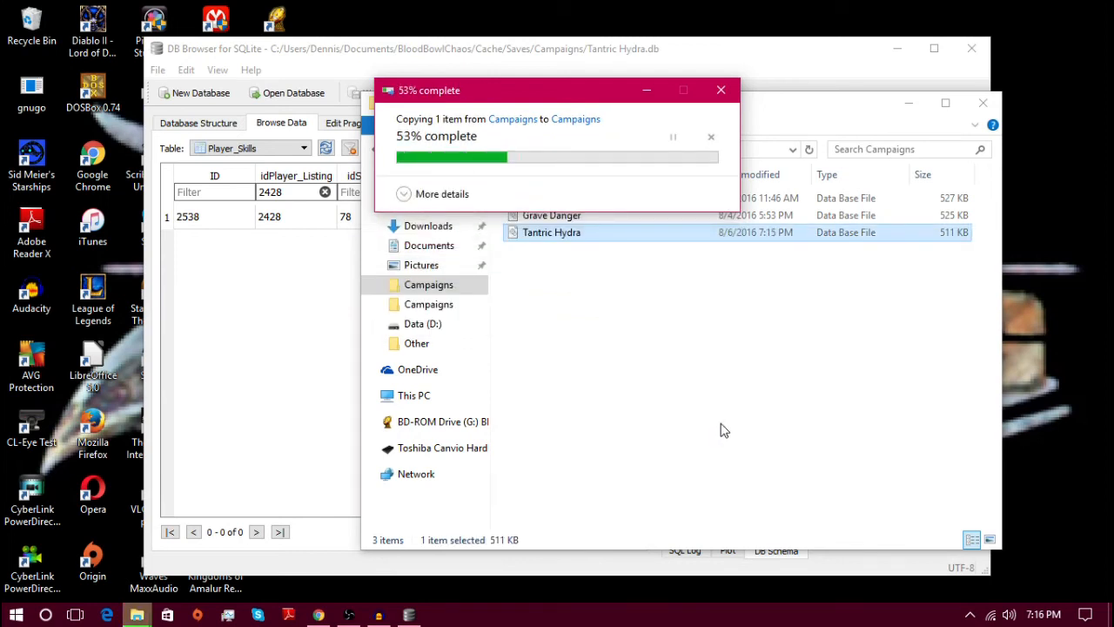
{"action": "left_click", "coordinate": [972, 48]}
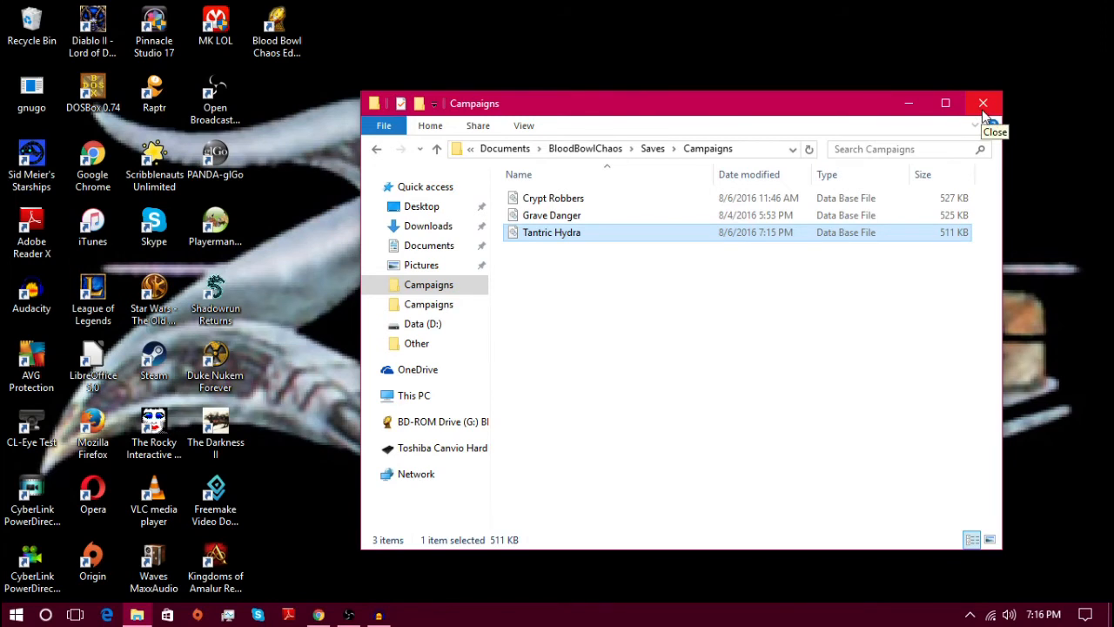
{"action": "left_click", "coordinate": [983, 104]}
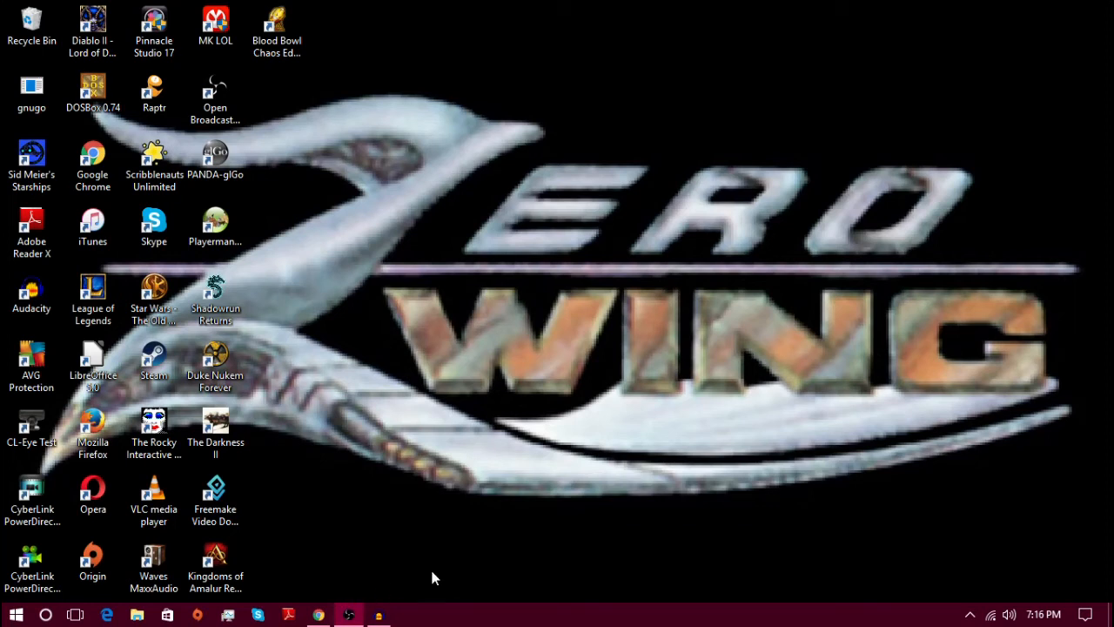
- Launch Blood Bowl Chaos Edition and record in OBS from Monitor Capture only, with Game Capture off
{"action": "left_click", "coordinate": [348, 615]}
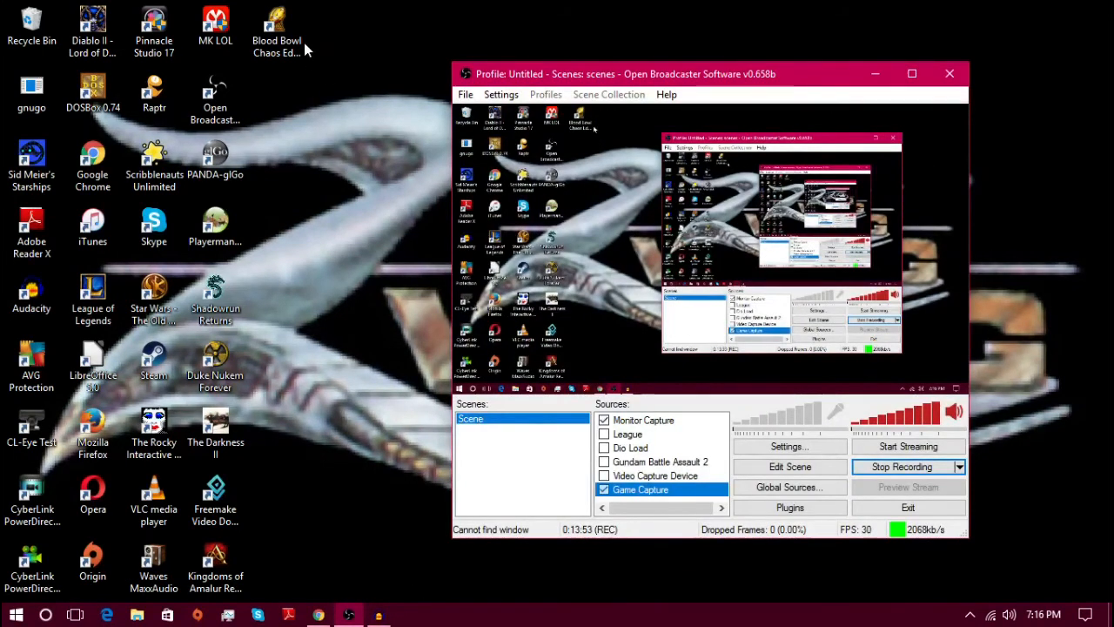
{"action": "left_click", "coordinate": [276, 35]}
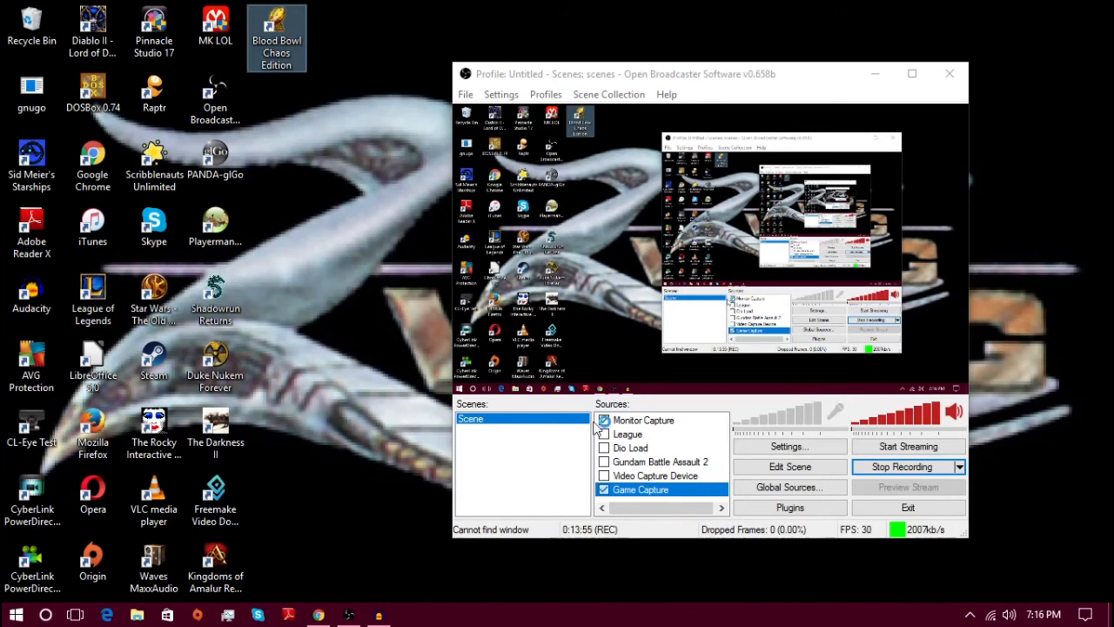
{"action": "left_click", "coordinate": [605, 420]}
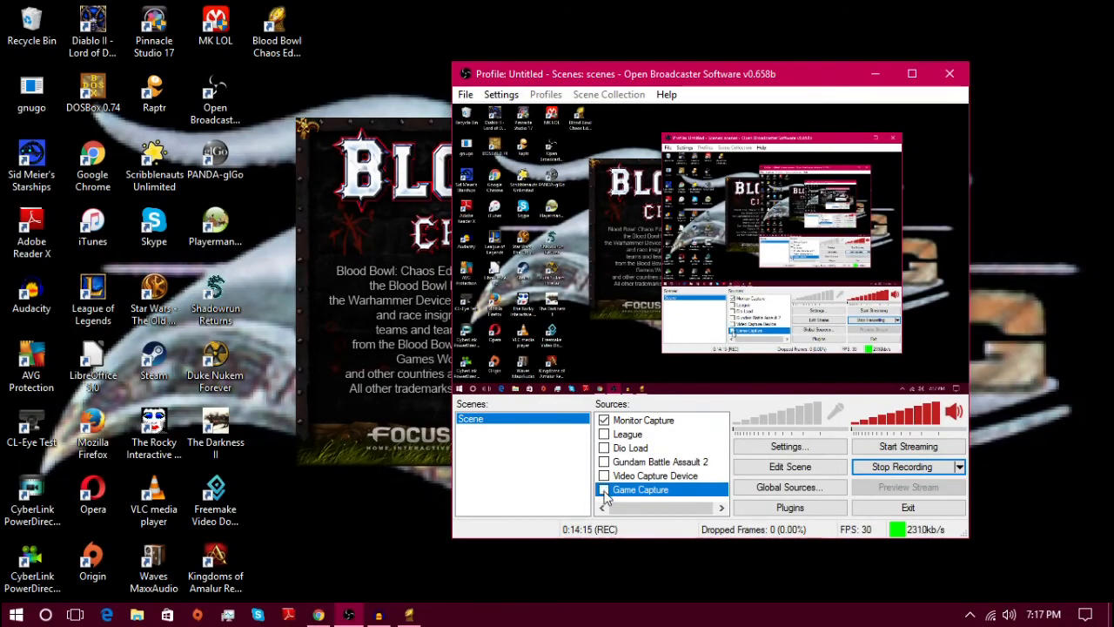
{"action": "left_click", "coordinate": [604, 490]}
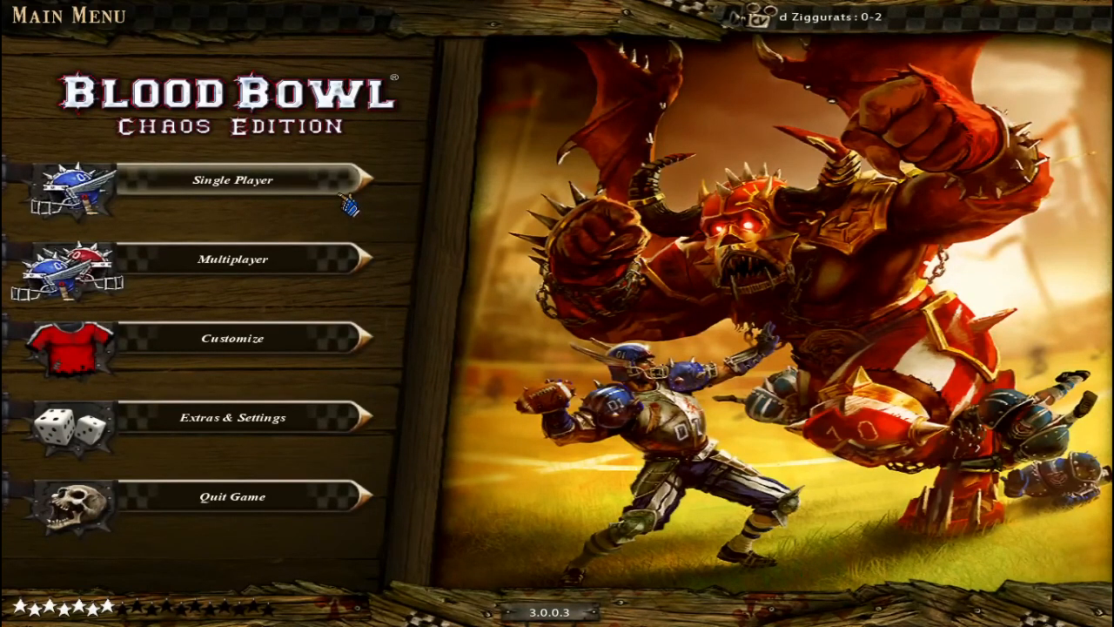
- Load the Tantric Hydra campaign via Single Player > Load > Campaigns and view the Titanic Hydras roster
{"action": "left_click", "coordinate": [348, 206]}
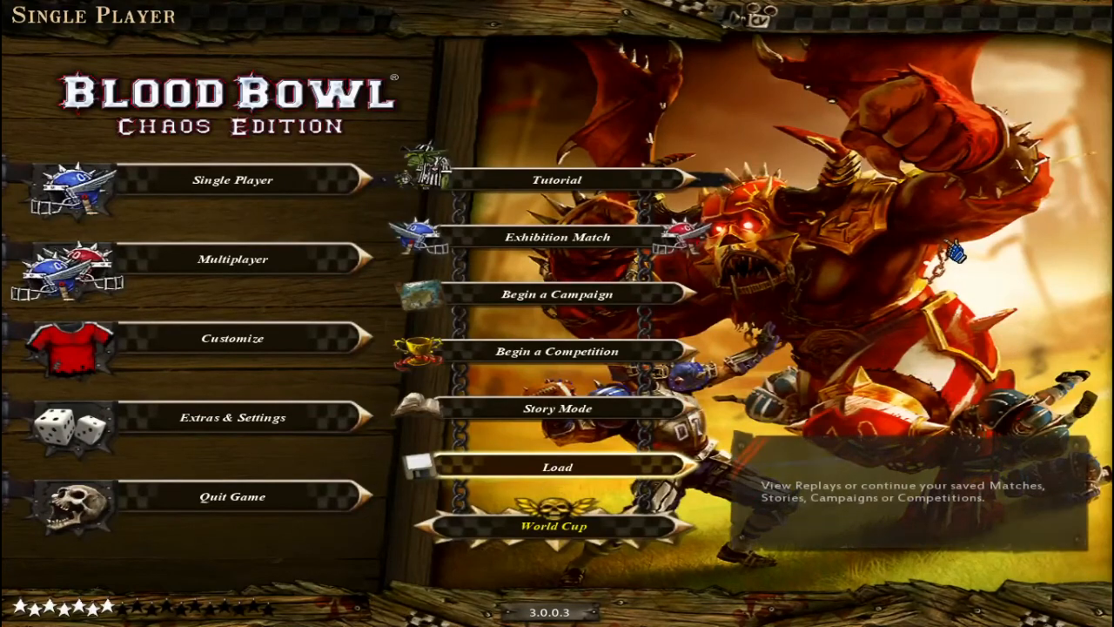
{"action": "key", "text": "Return"}
{"action": "left_click", "coordinate": [126, 271]}
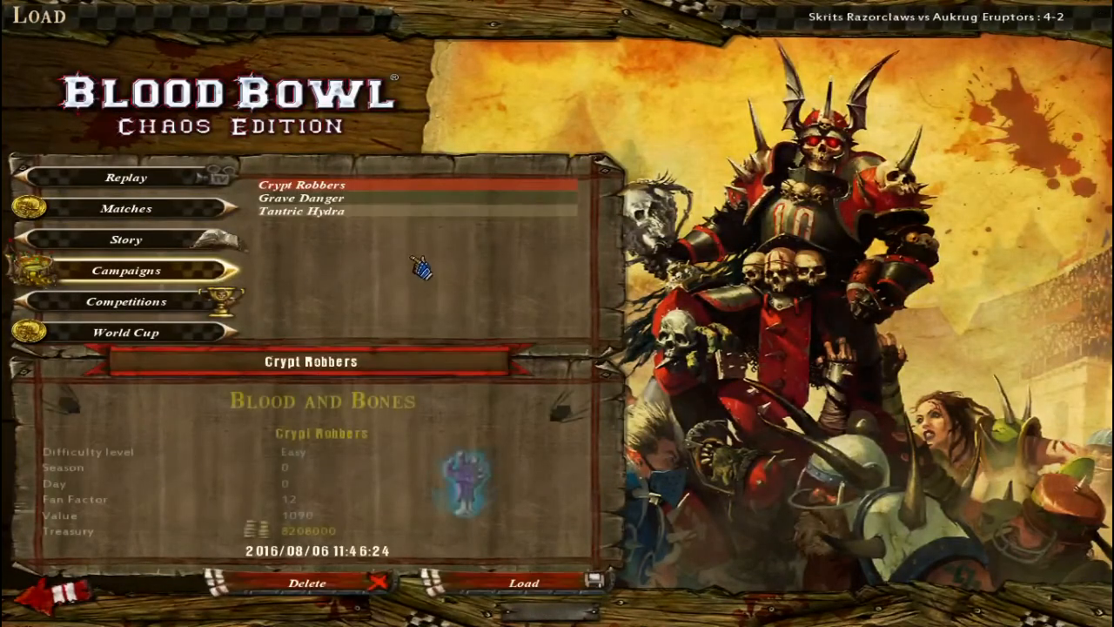
{"action": "left_click", "coordinate": [409, 213]}
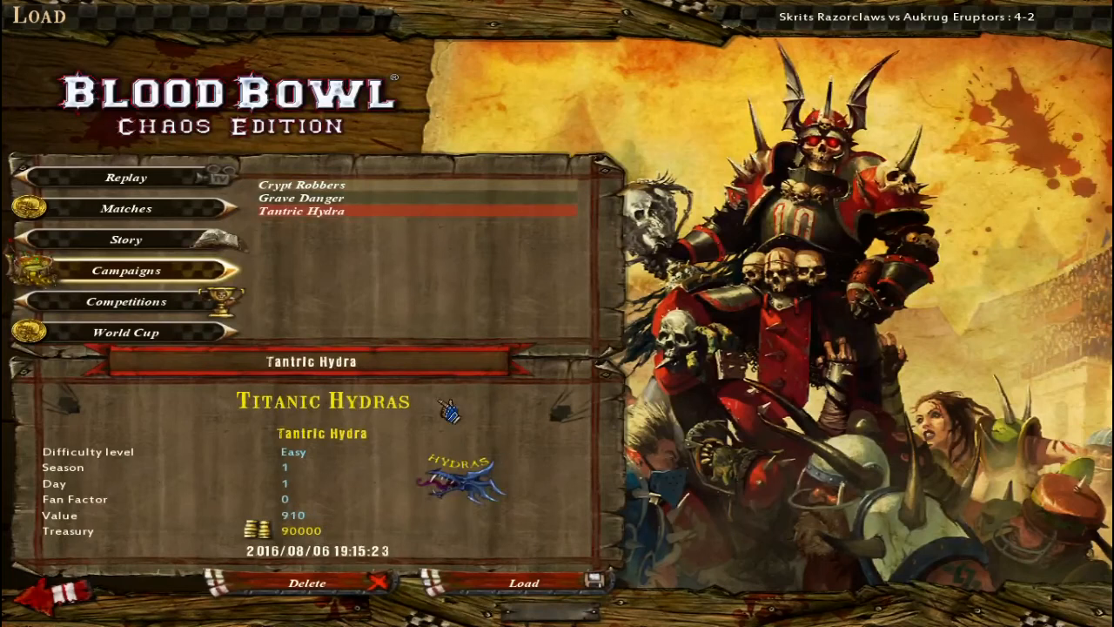
{"action": "left_click", "coordinate": [535, 585]}
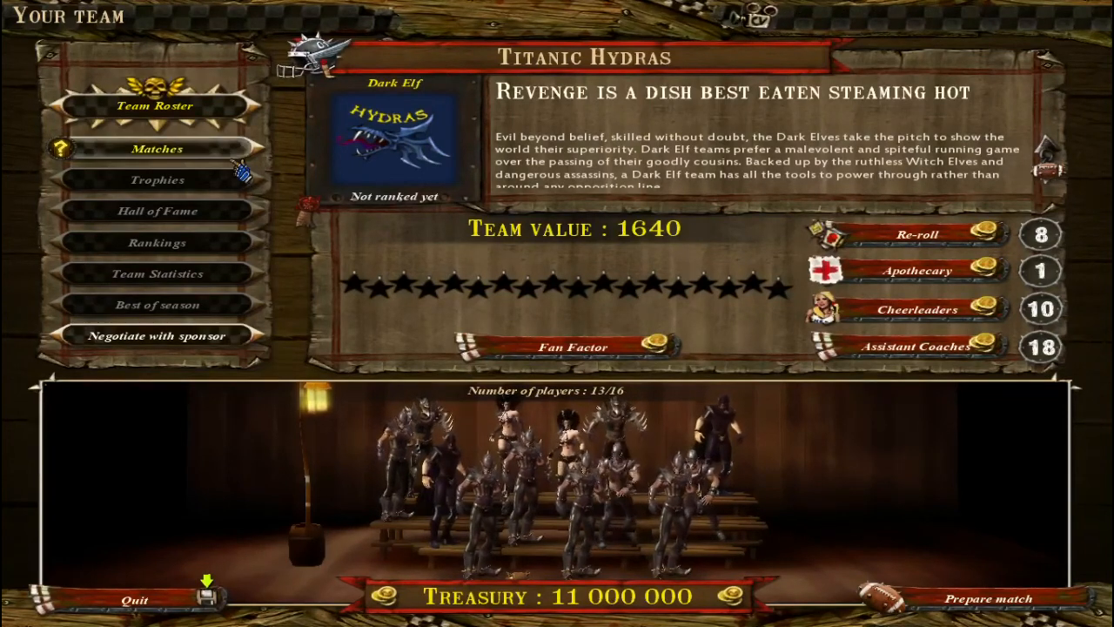
{"action": "left_click", "coordinate": [246, 122]}
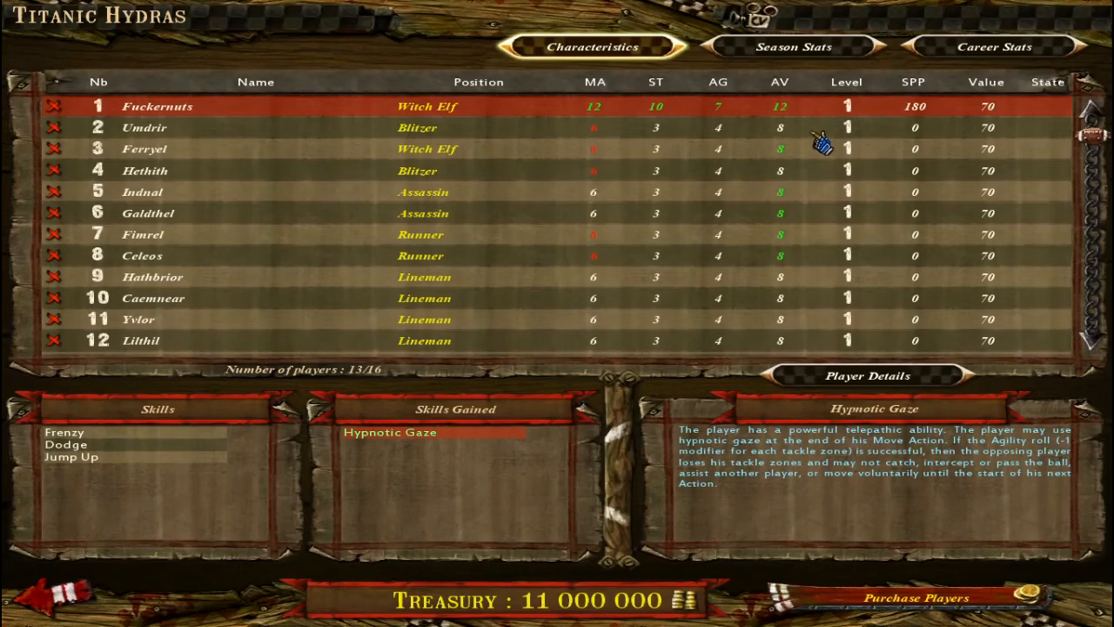
- Review the skills of players 2-8 (Umdrir, Ferryel, Indnal, Fimrel, Celeos, Galdthel) in the roster
{"action": "left_click", "coordinate": [599, 131]}
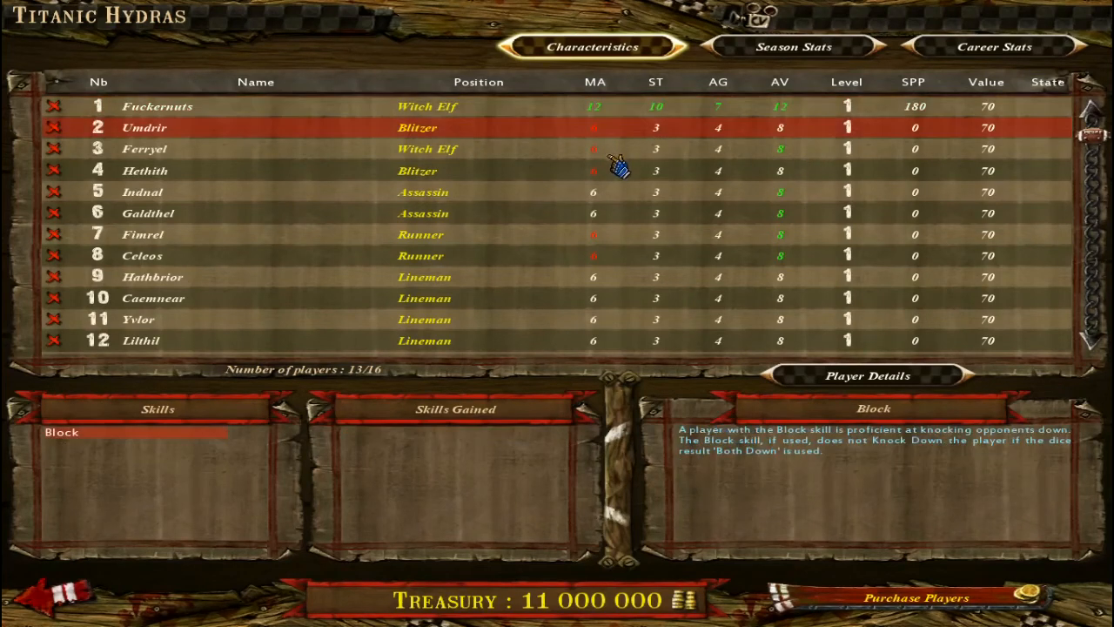
{"action": "left_click", "coordinate": [623, 155]}
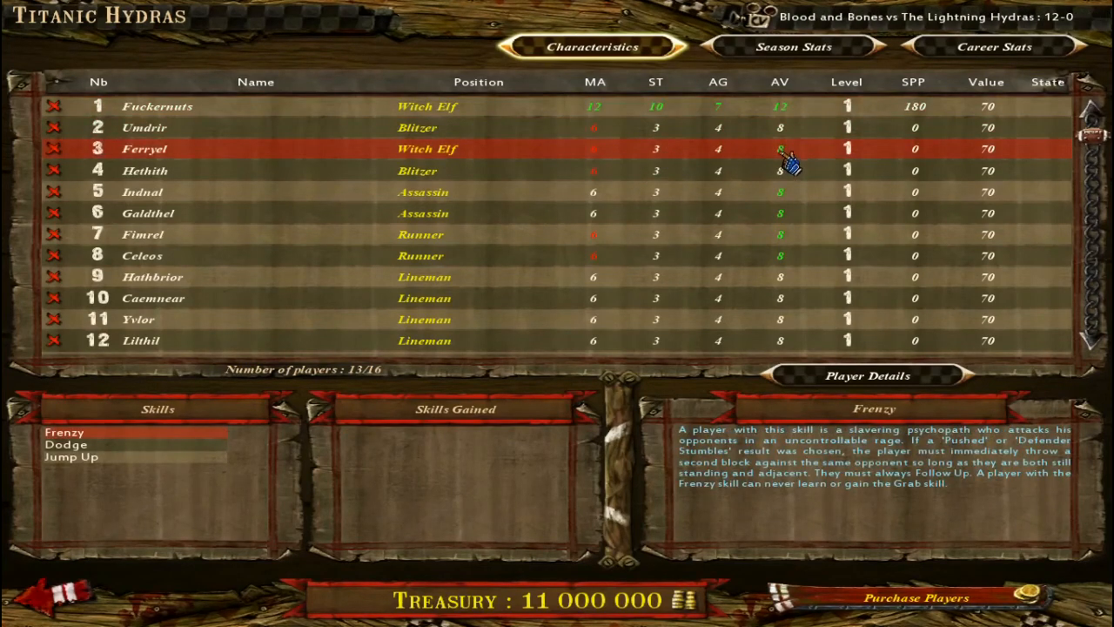
{"action": "left_click", "coordinate": [788, 196]}
{"action": "left_click", "coordinate": [792, 235]}
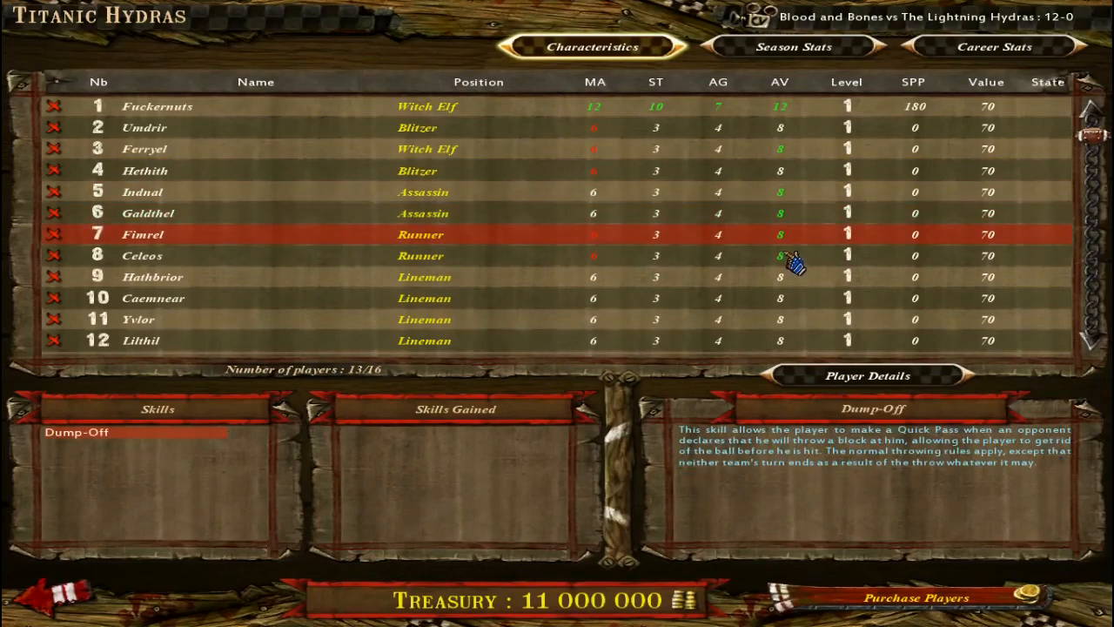
{"action": "left_click", "coordinate": [793, 258]}
{"action": "left_click", "coordinate": [787, 216]}
{"action": "left_click", "coordinate": [794, 195]}
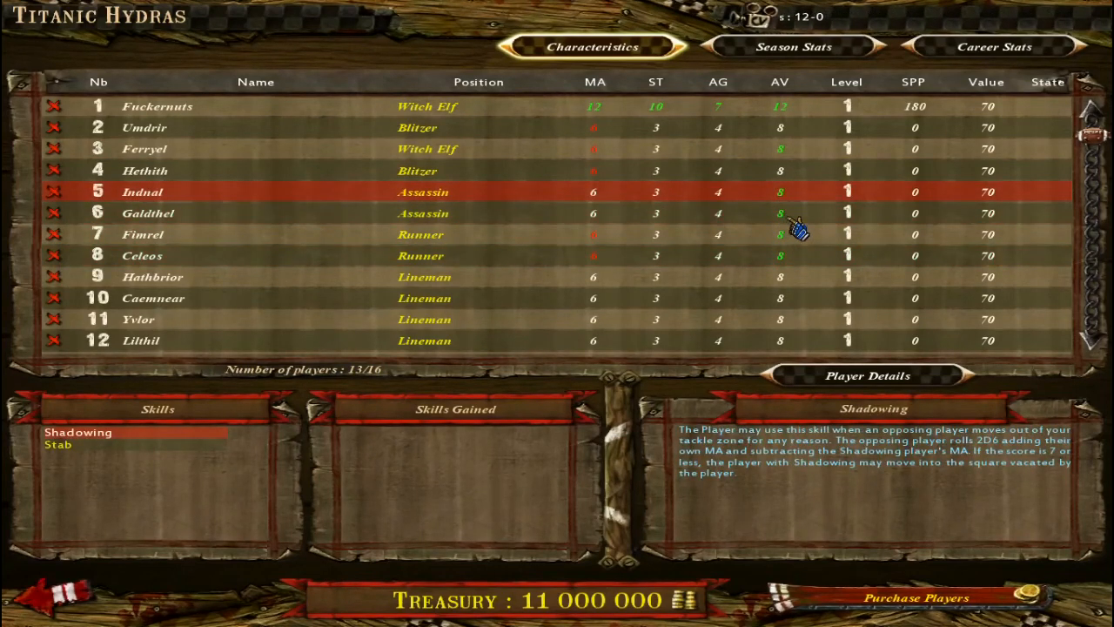
{"action": "left_click", "coordinate": [794, 256]}
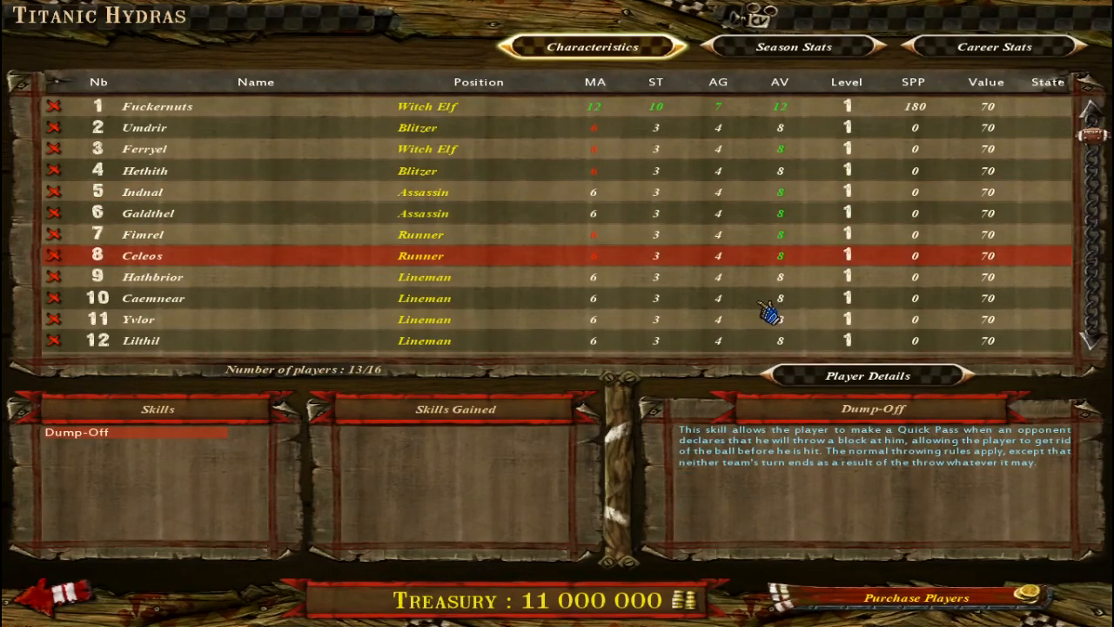
- Check players 10-13 (Caemnear, Lilthil, Ferlan), then player 1's boosted stats and skills, and leave the roster
{"action": "left_click", "coordinate": [773, 303]}
{"action": "left_click", "coordinate": [784, 342]}
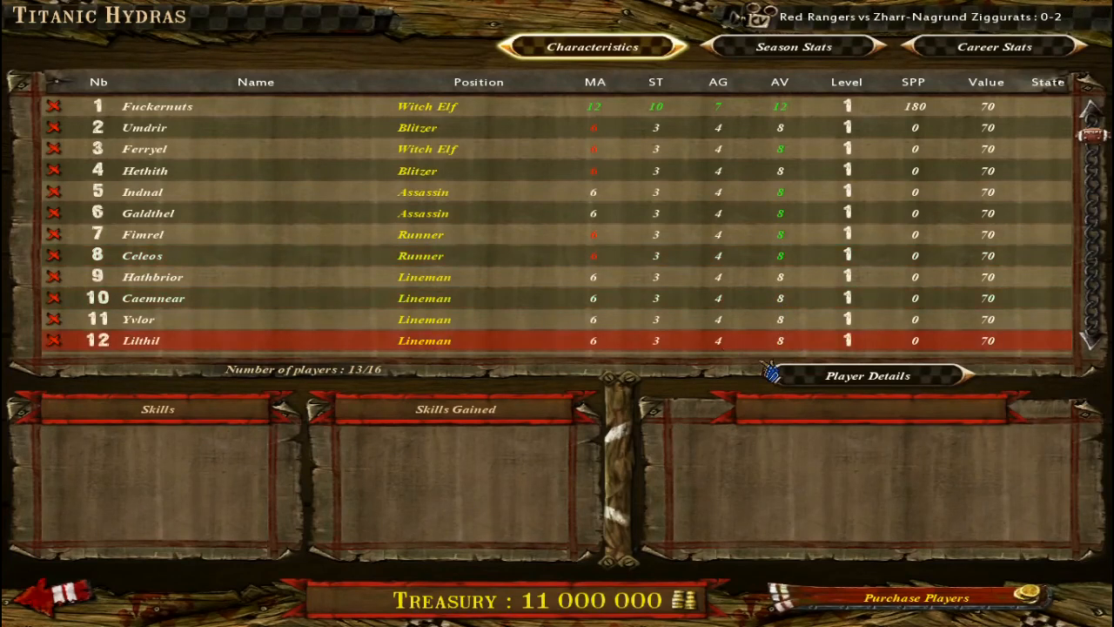
{"action": "scroll", "coordinate": [763, 255], "scroll_direction": "down", "scroll_amount": 1}
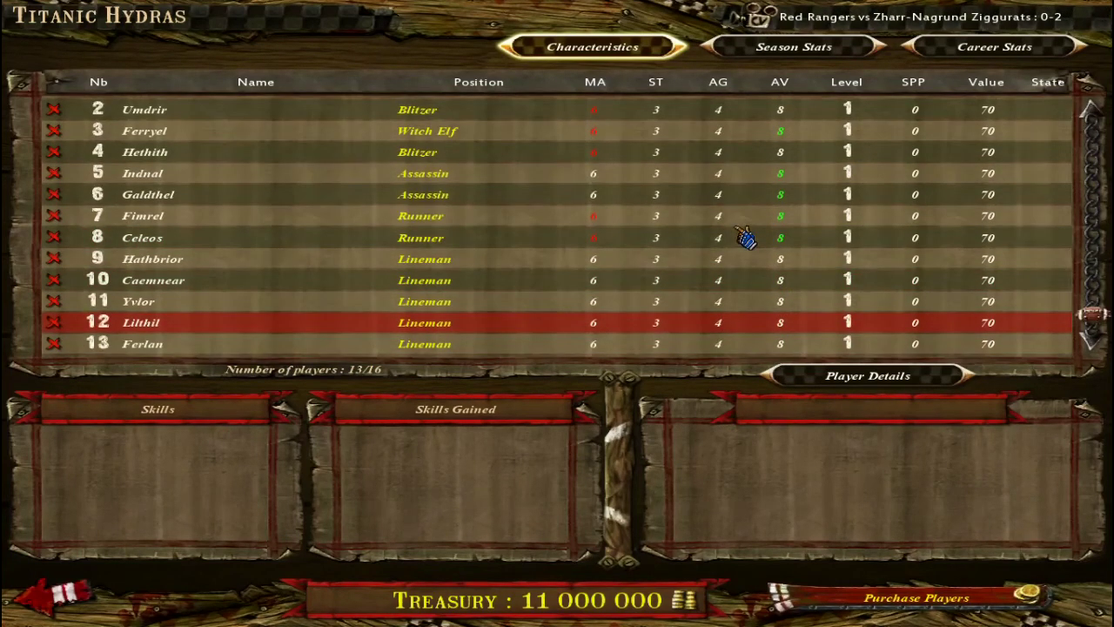
{"action": "left_click", "coordinate": [731, 345]}
{"action": "left_click", "coordinate": [796, 246]}
{"action": "scroll", "coordinate": [669, 224], "scroll_direction": "up", "scroll_amount": 1}
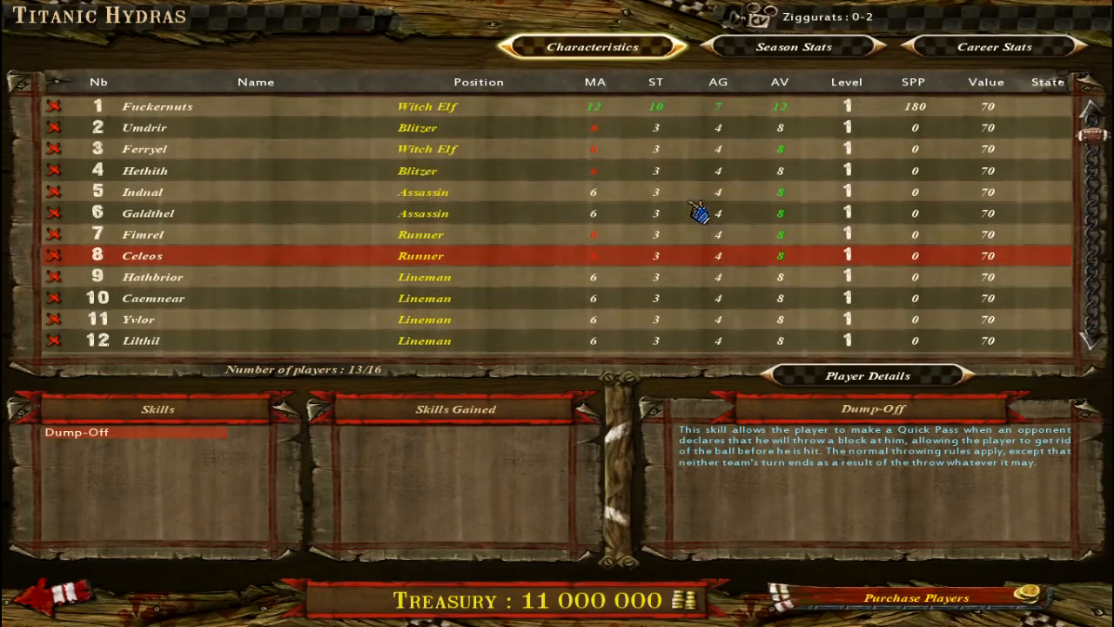
{"action": "left_click", "coordinate": [620, 108]}
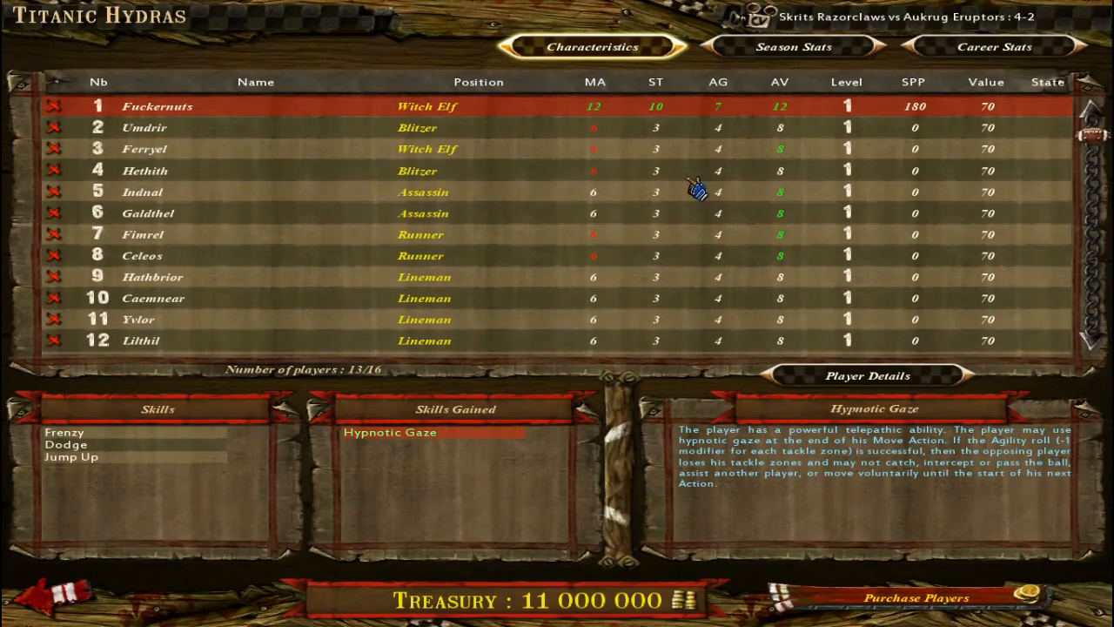
{"action": "left_click", "coordinate": [607, 139]}
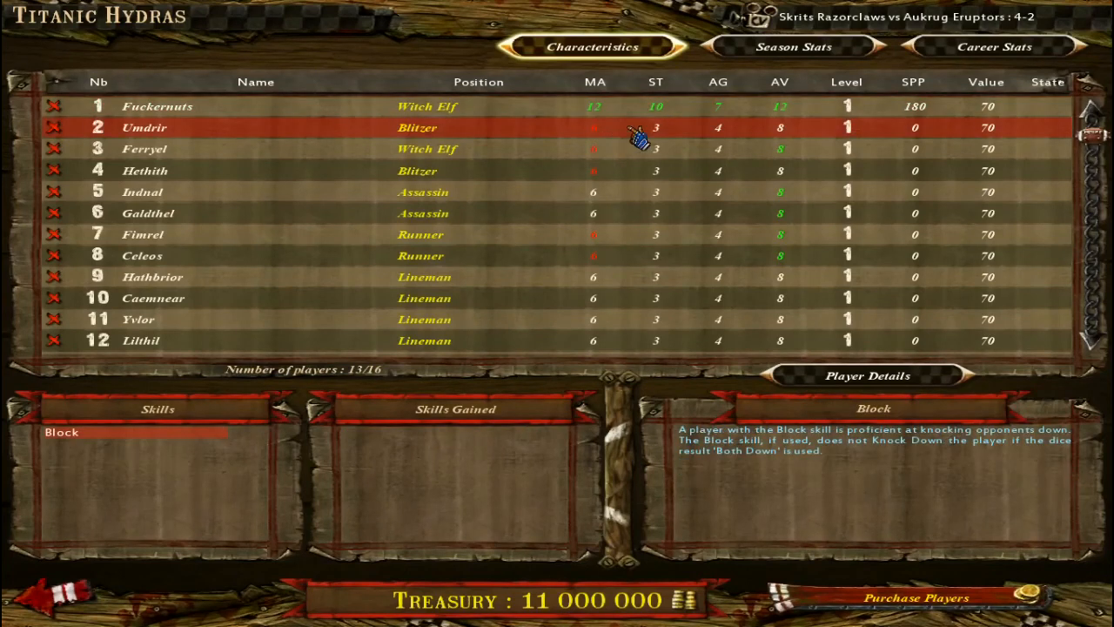
{"action": "left_click", "coordinate": [702, 109]}
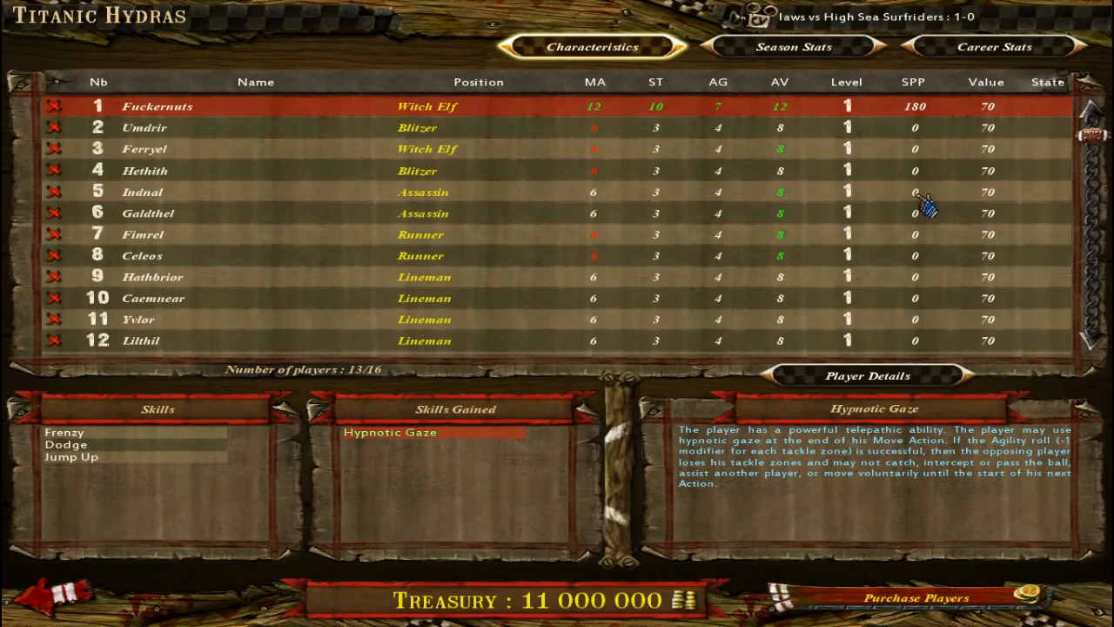
{"action": "type", "text": "0"}
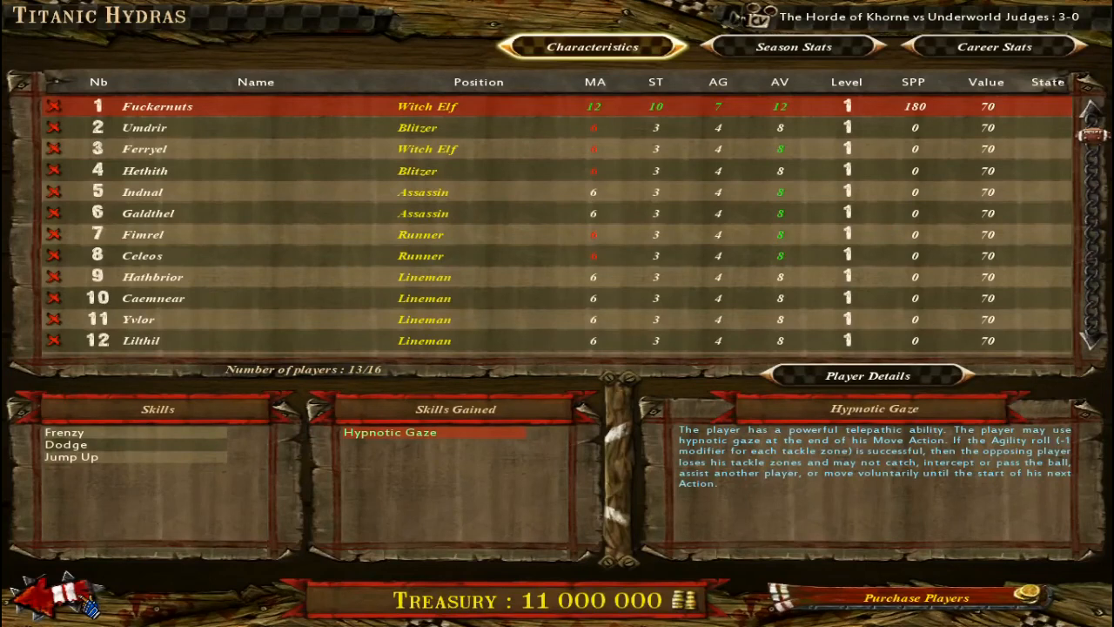
{"action": "left_click", "coordinate": [91, 601]}
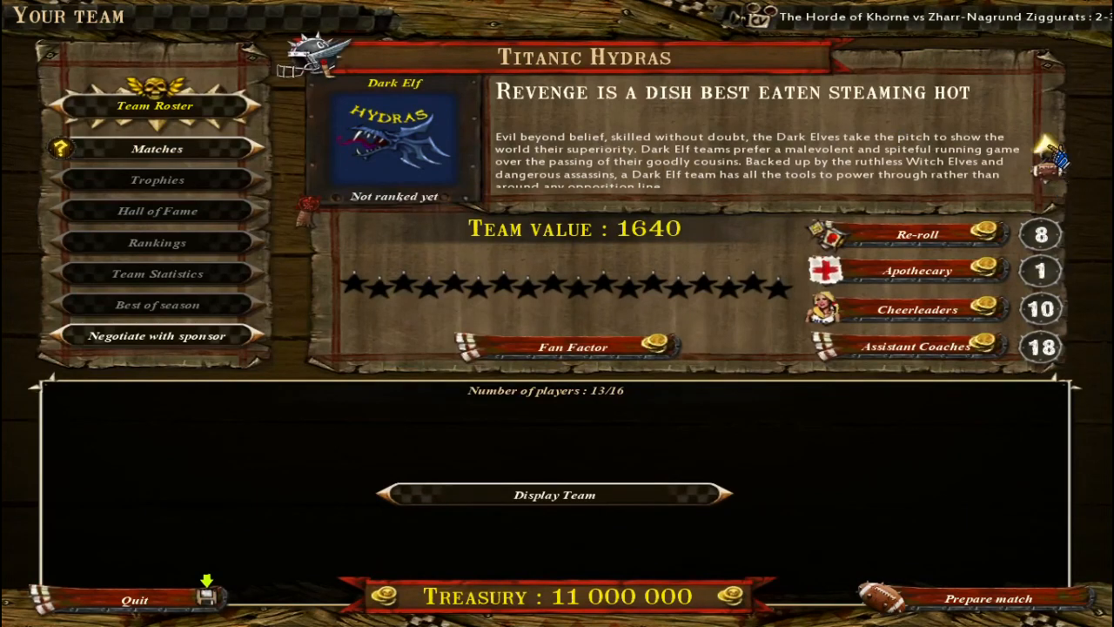
- Scroll the Titanic Hydras team description down and back to its start
{"action": "left_click", "coordinate": [1054, 198]}
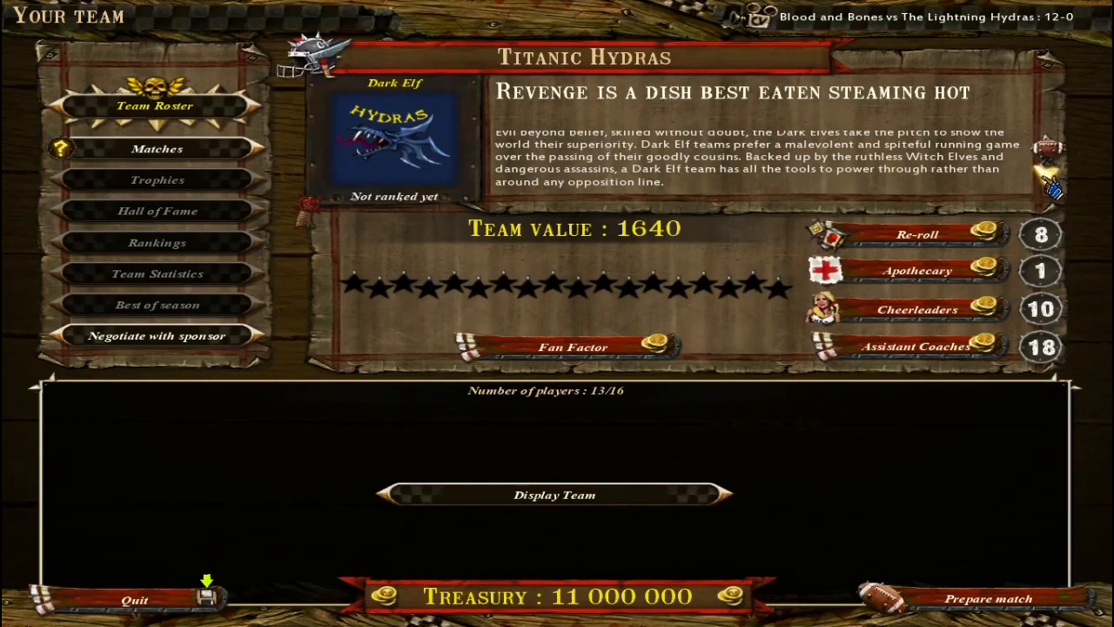
{"action": "left_click", "coordinate": [1054, 170]}
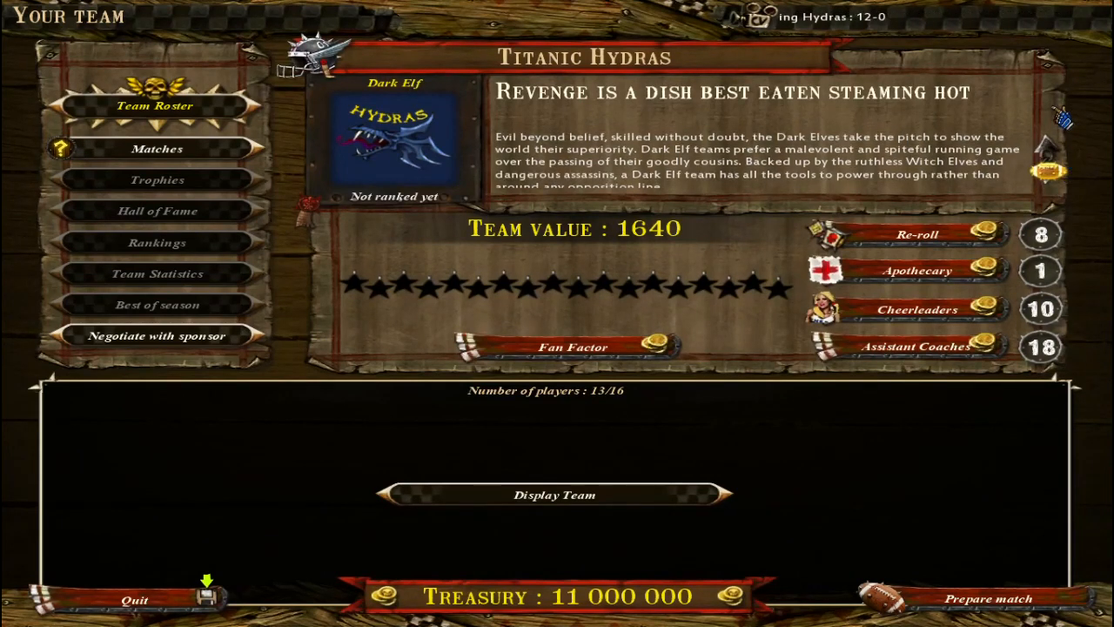